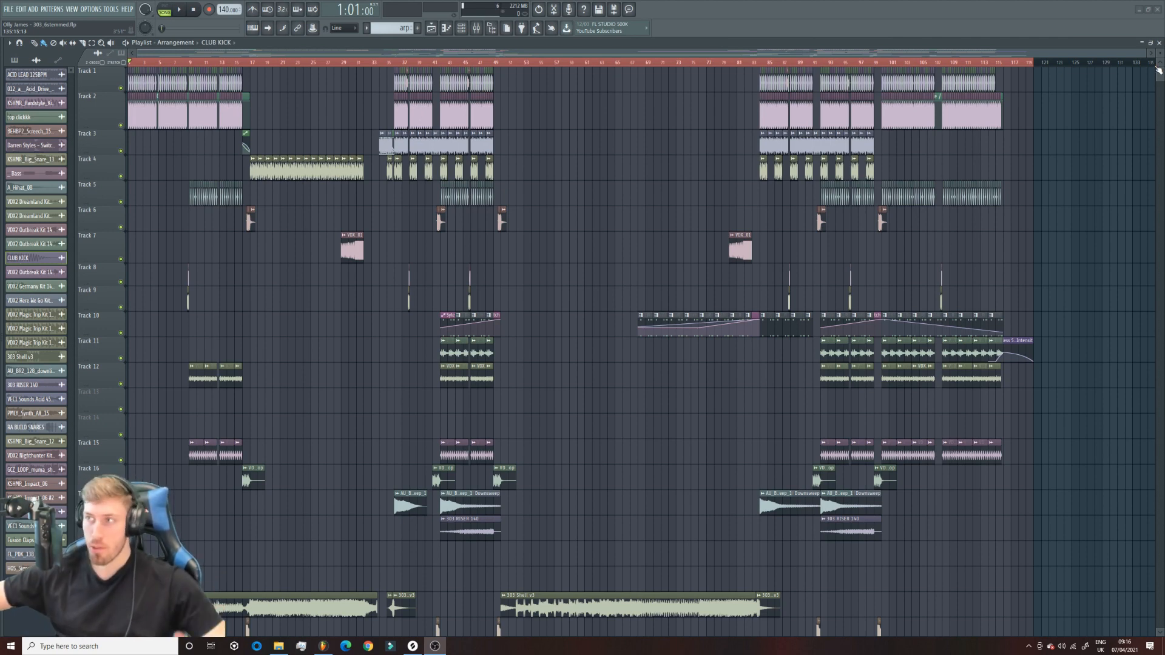
Step: Survey the playlist arrangement from the first track to the lowest ones, including the first drop after bar 33
scroll(72, 430, "down", 2)
scroll(72, 430, "down", 10)
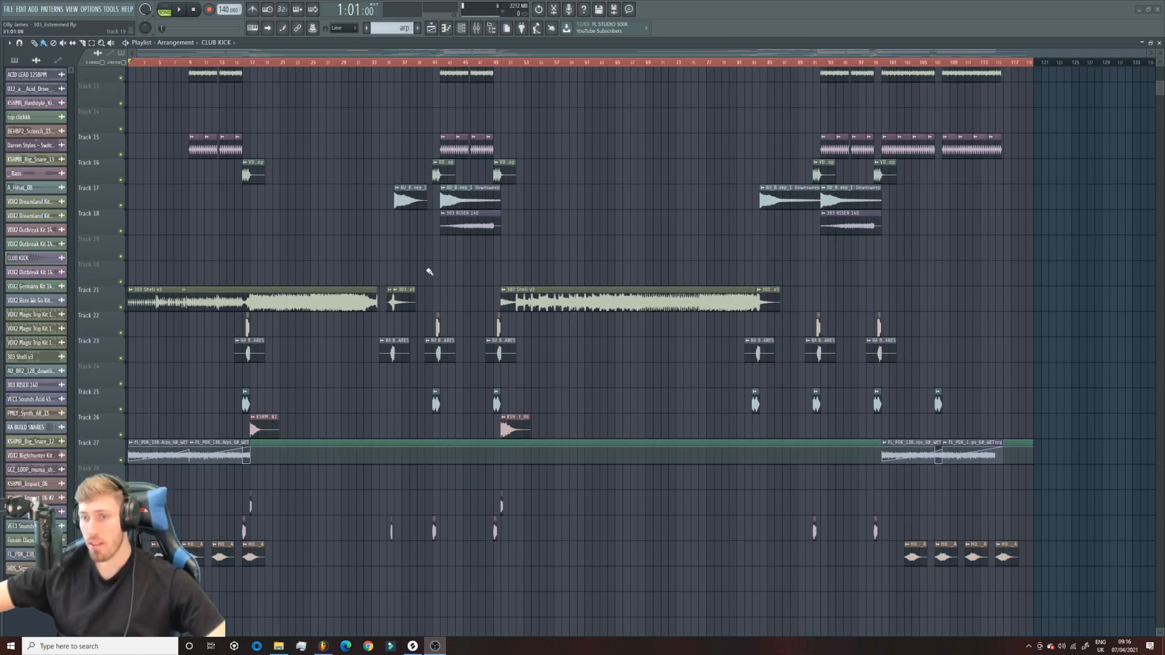
scroll(453, 380, "up", 8)
scroll(538, 340, "up", 4)
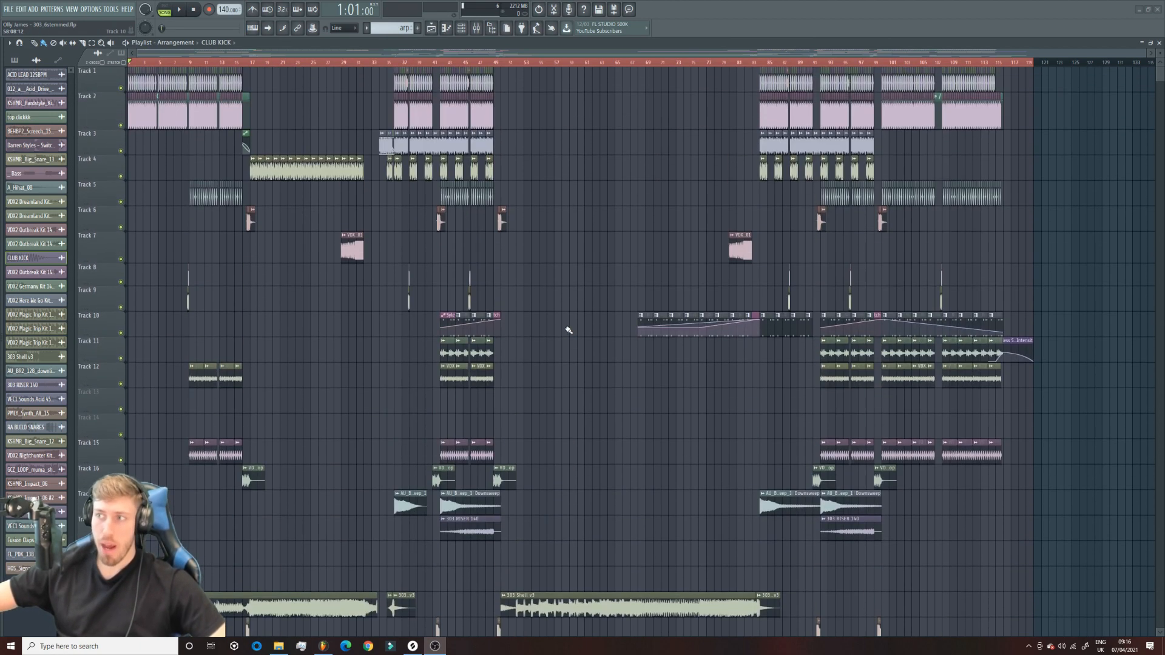
scroll(511, 190, "down", 5)
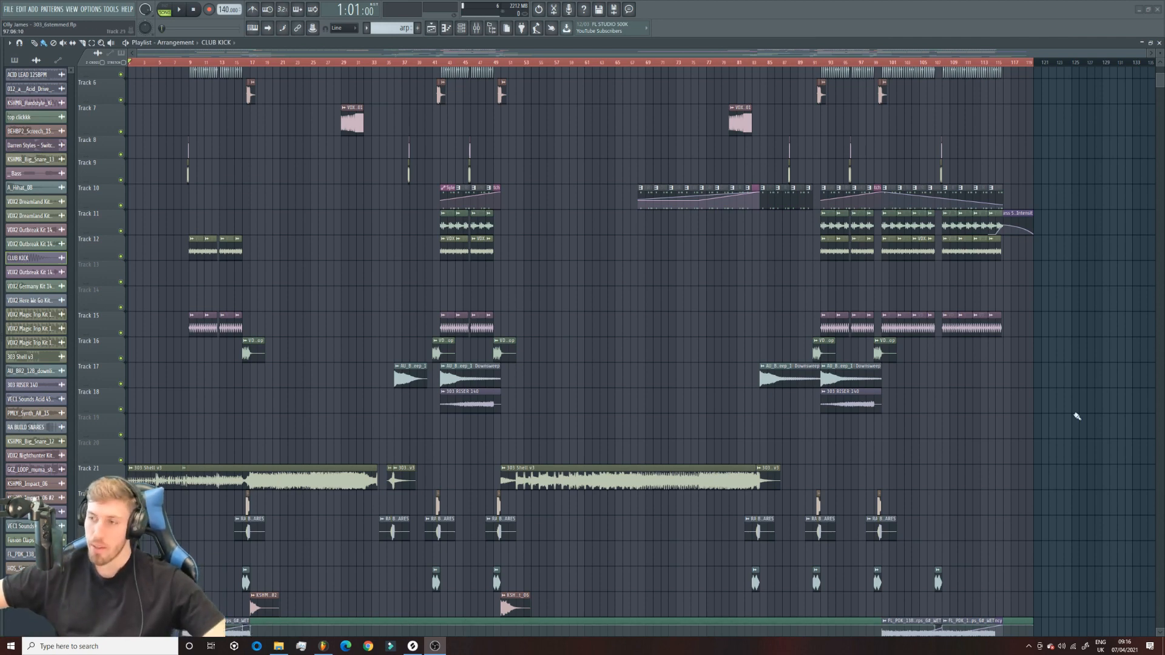
scroll(692, 163, "up", 5)
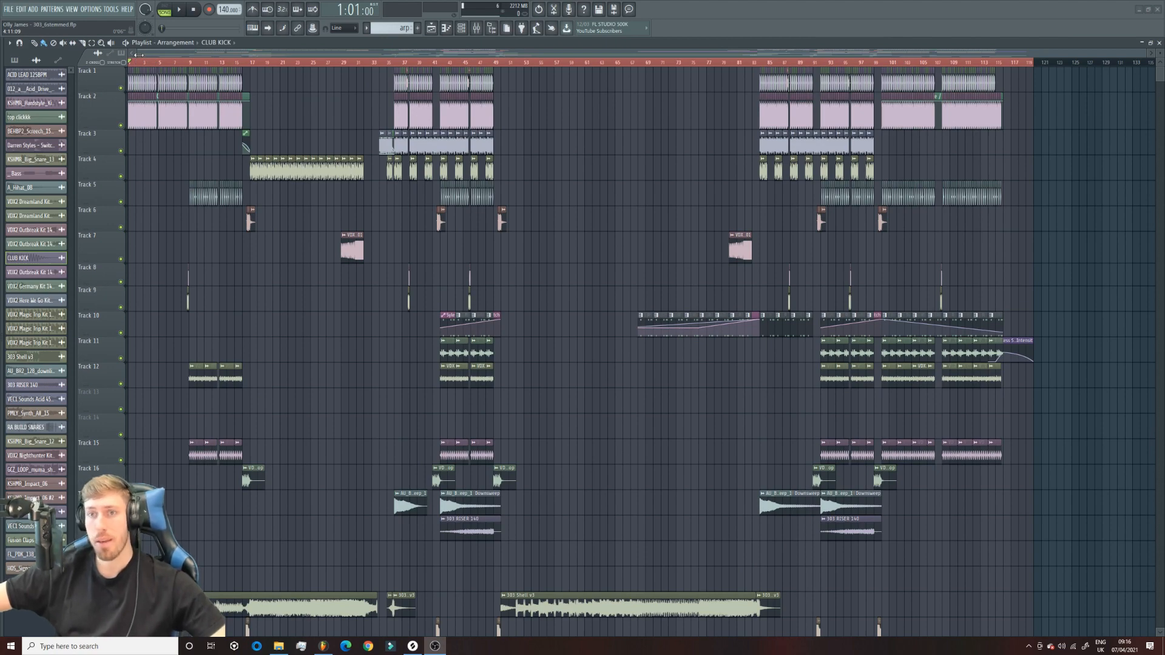
left_click_drag(138, 53, 311, 54)
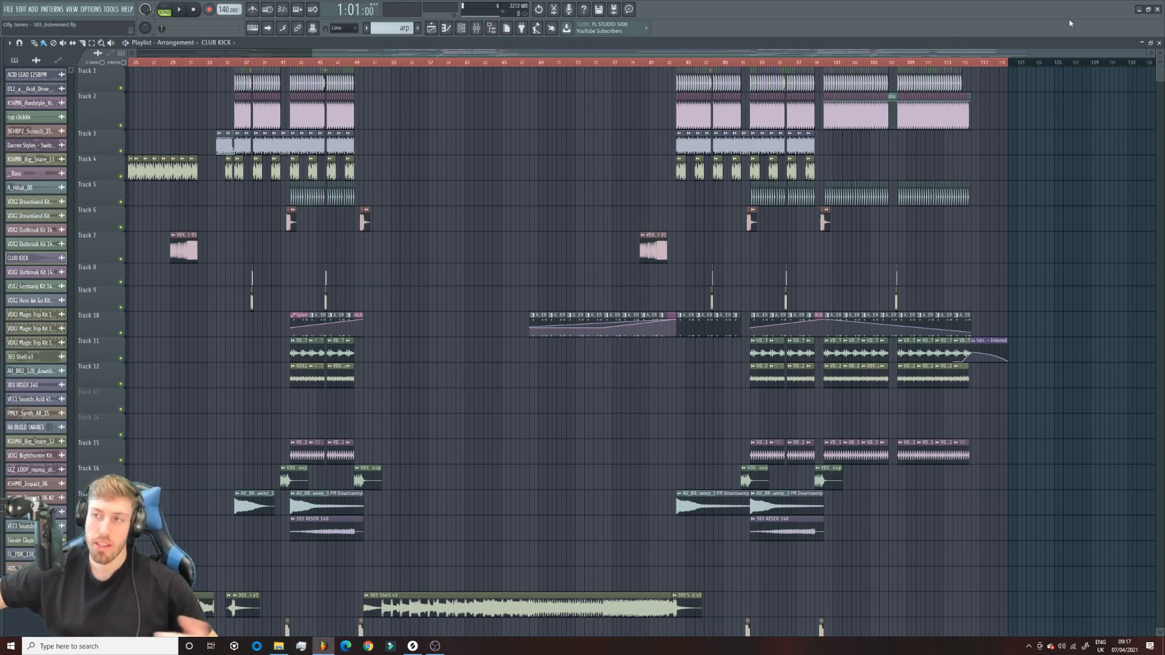
left_click_drag(1145, 55, 921, 52)
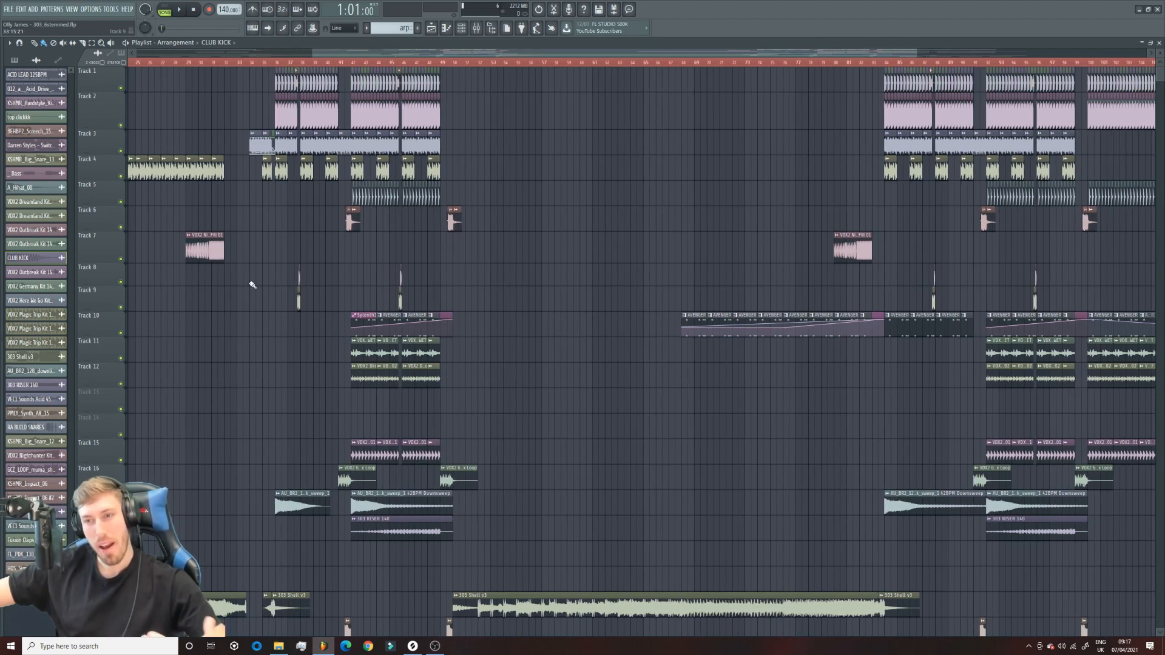
left_click_drag(312, 54, 355, 74)
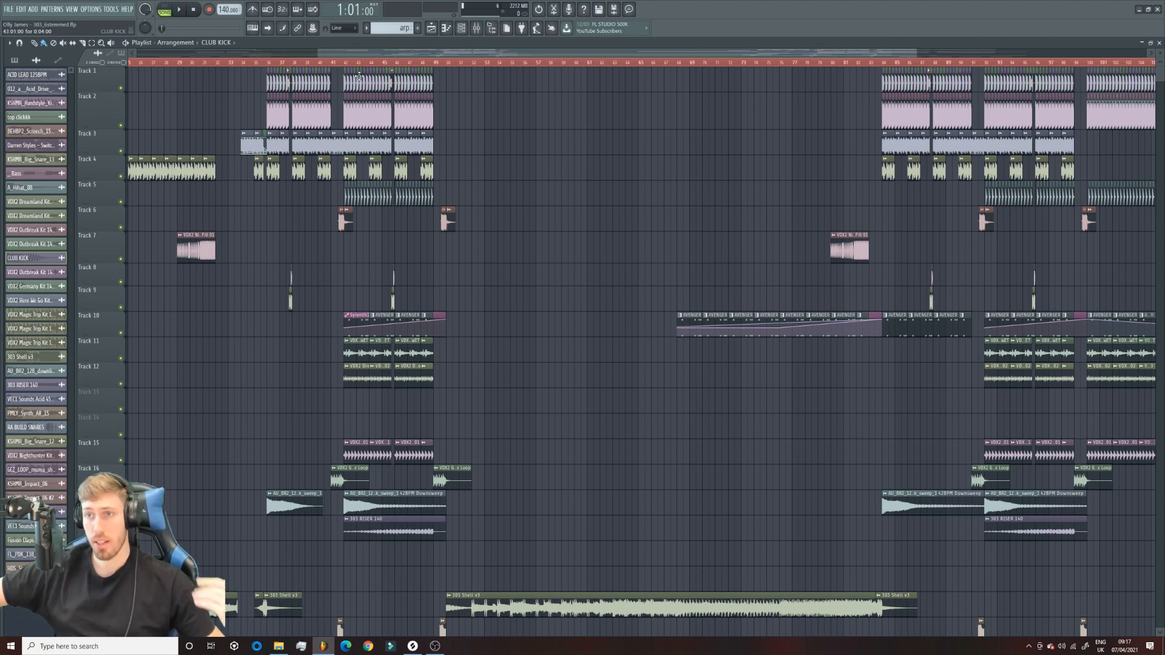
left_click_drag(316, 54, 309, 55)
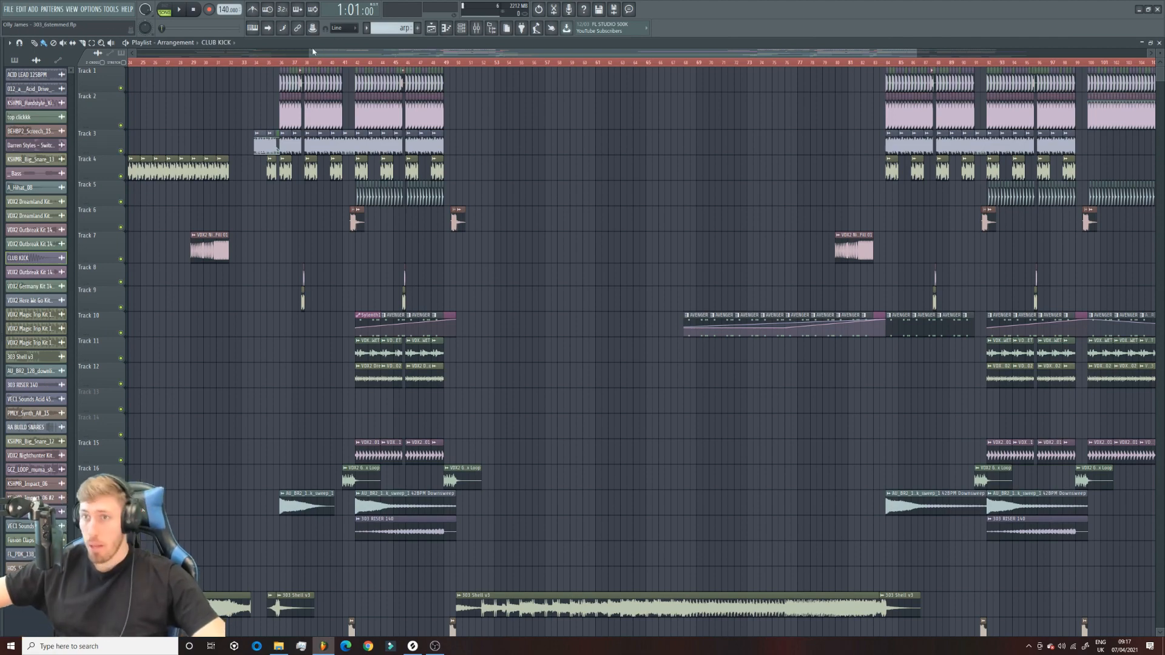
left_click_drag(311, 54, 347, 56)
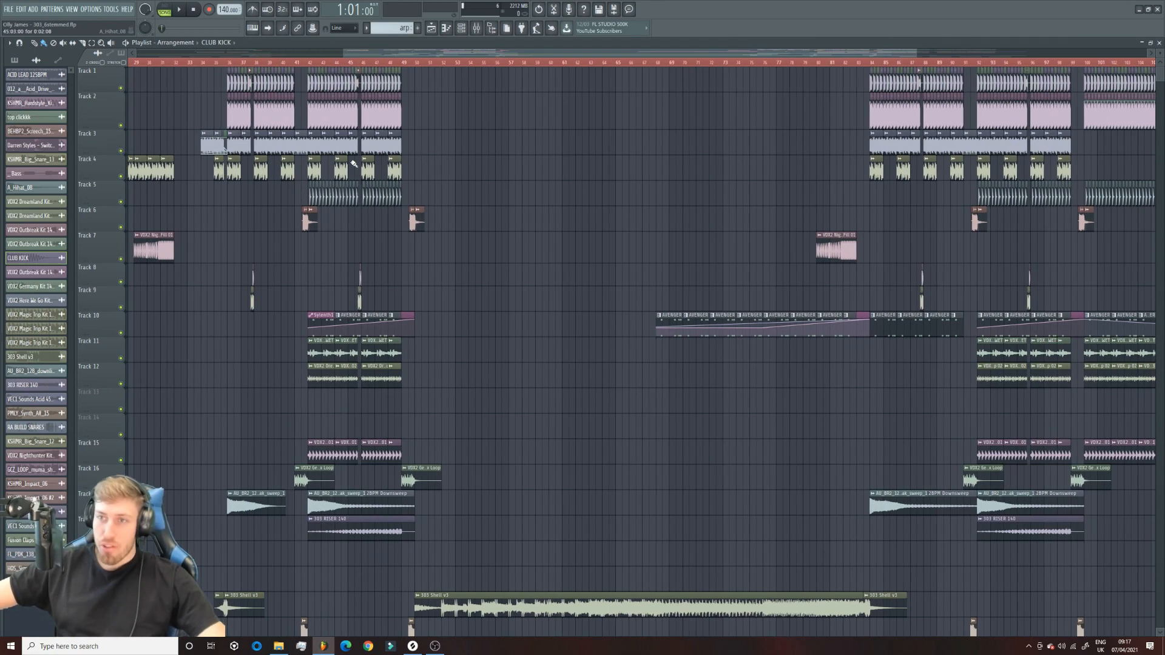
Step: Play the arrangement from bar 33 through the first drop and check the channel levels in the mixer
left_click_drag(918, 55, 879, 56)
left_click(194, 66)
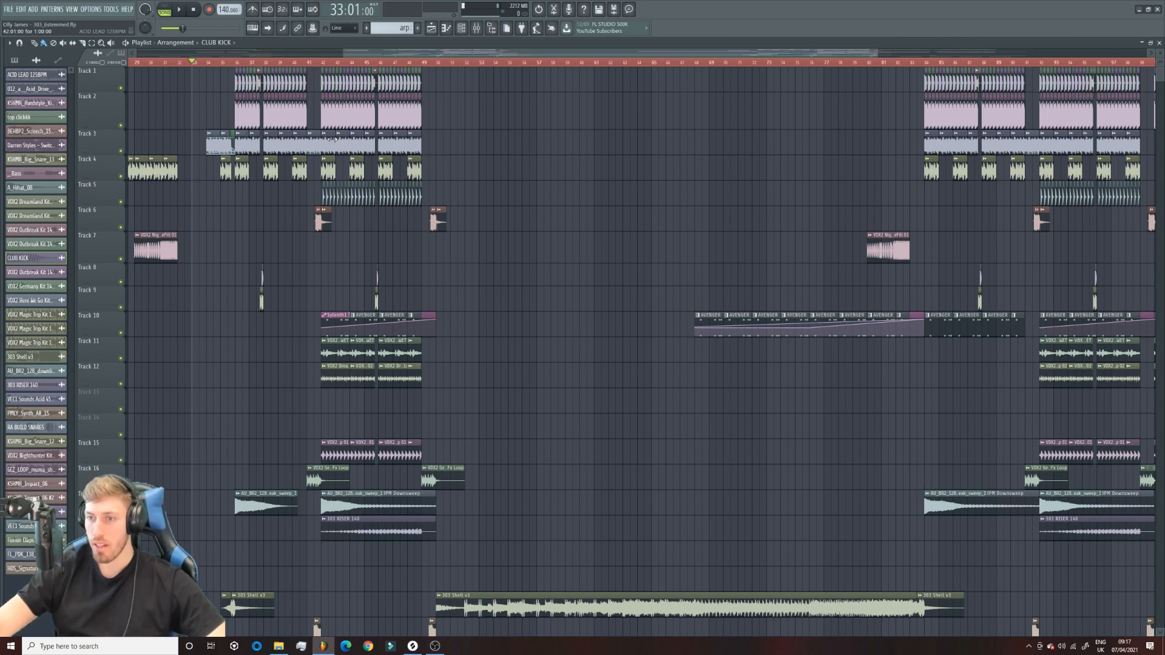
key("space")
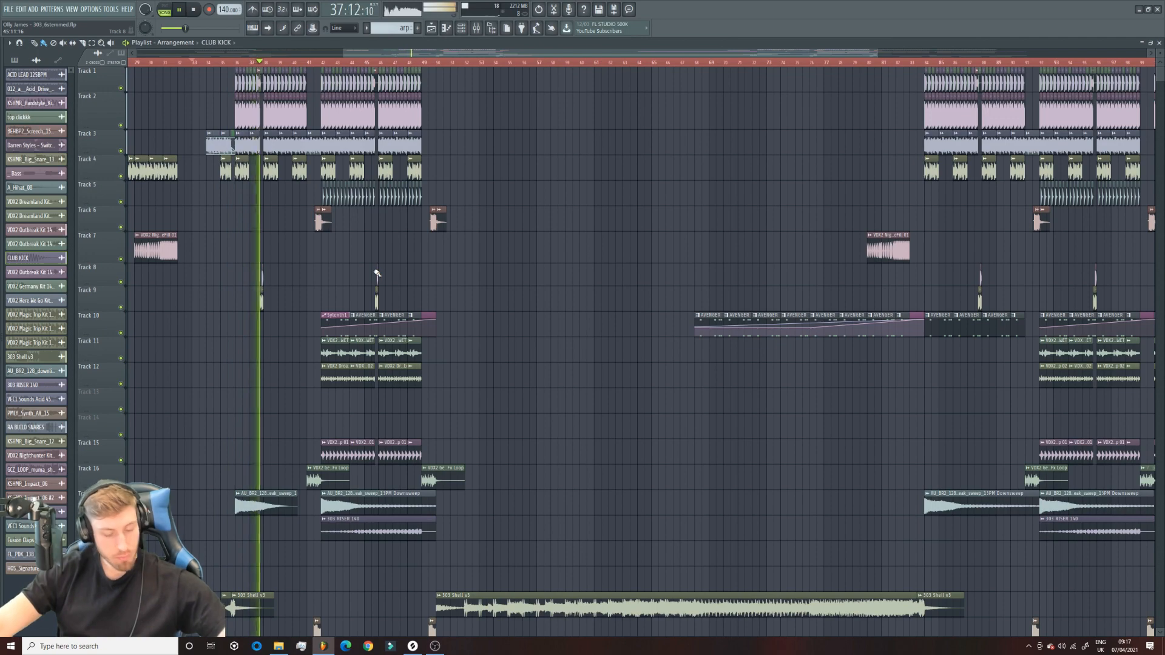
left_click_drag(391, 54, 369, 56)
scroll(462, 286, "down", 6)
scroll(466, 302, "up", 7)
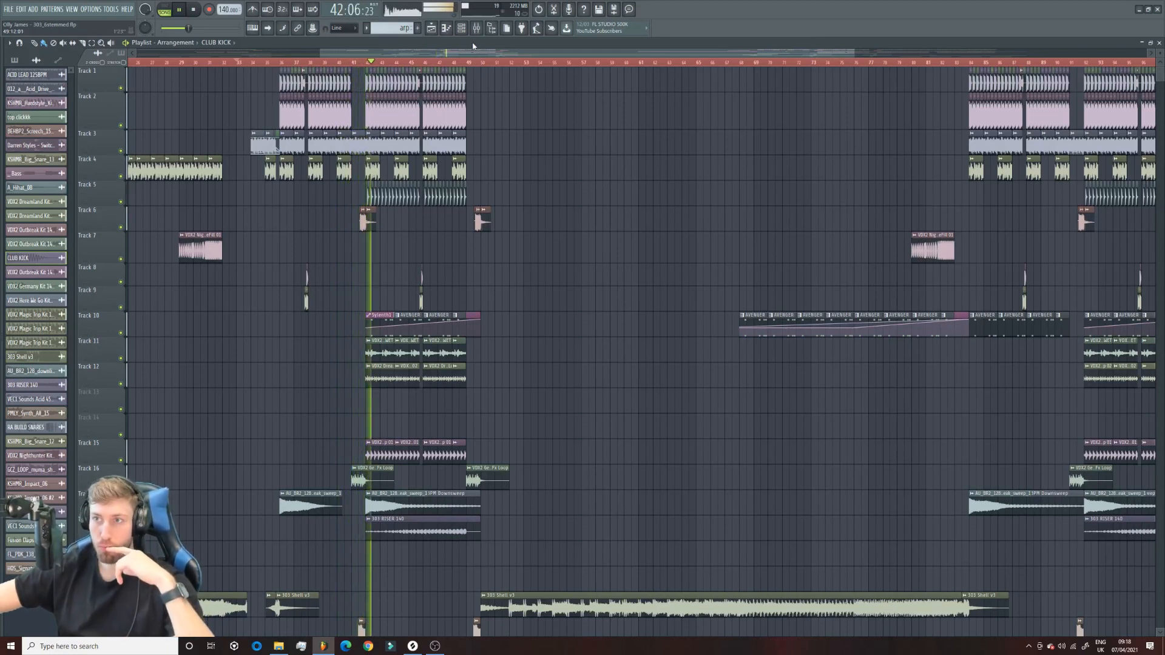
key("F9")
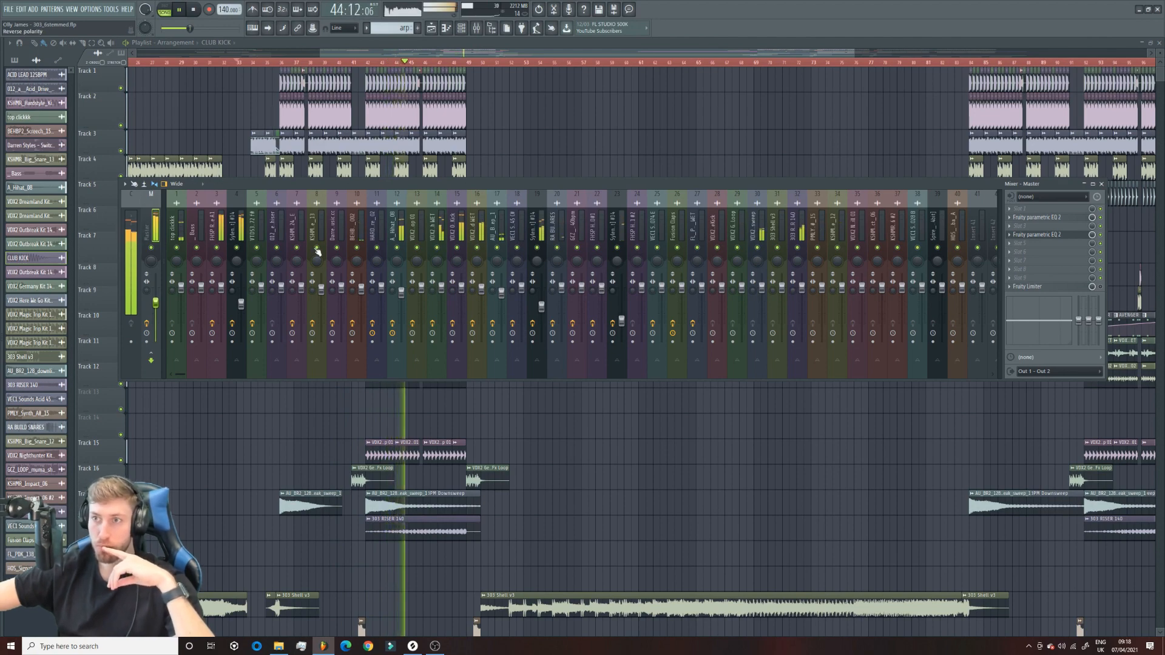
key("F9")
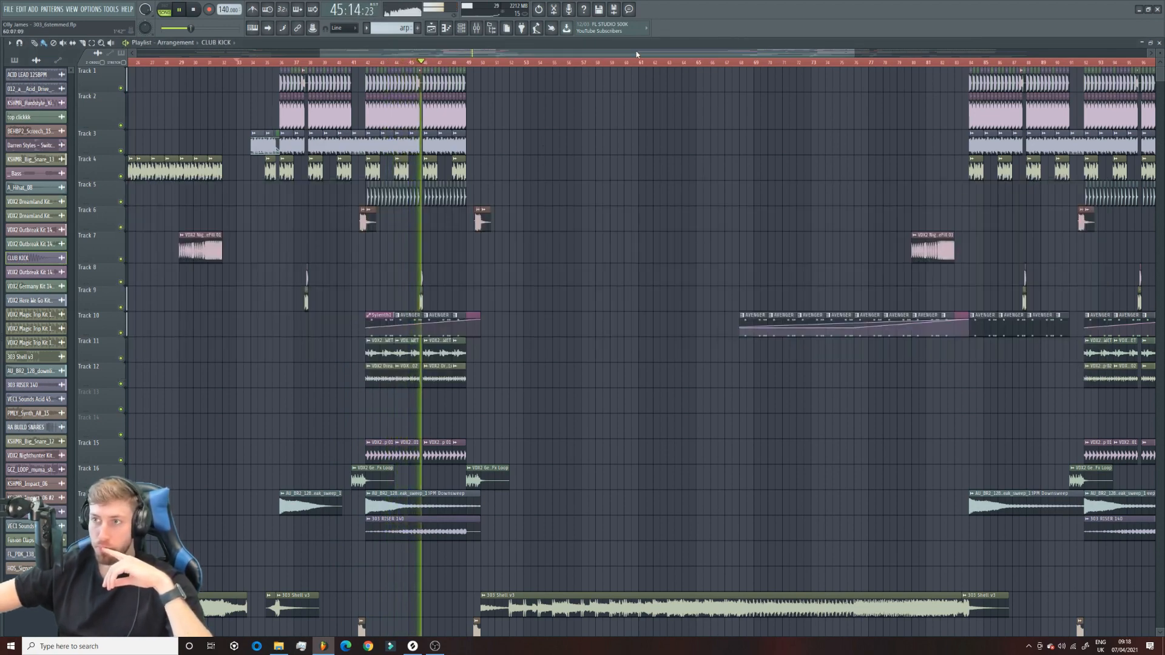
scroll(588, 139, "down", 3)
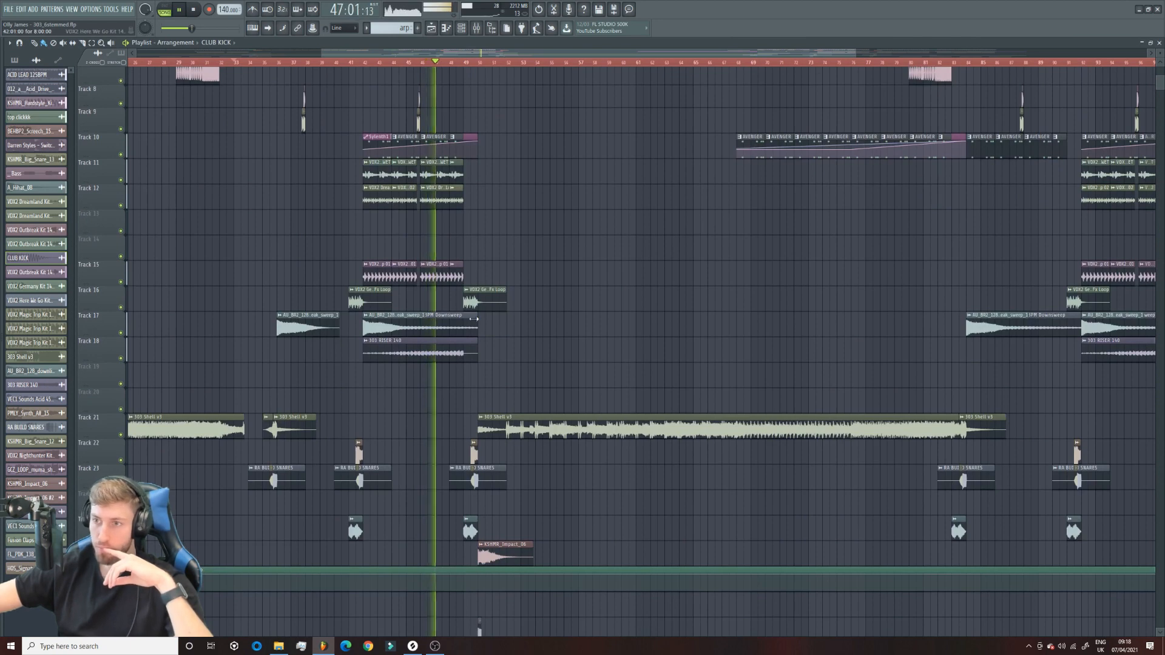
left_click(449, 352)
left_click(632, 320)
right_click(658, 317)
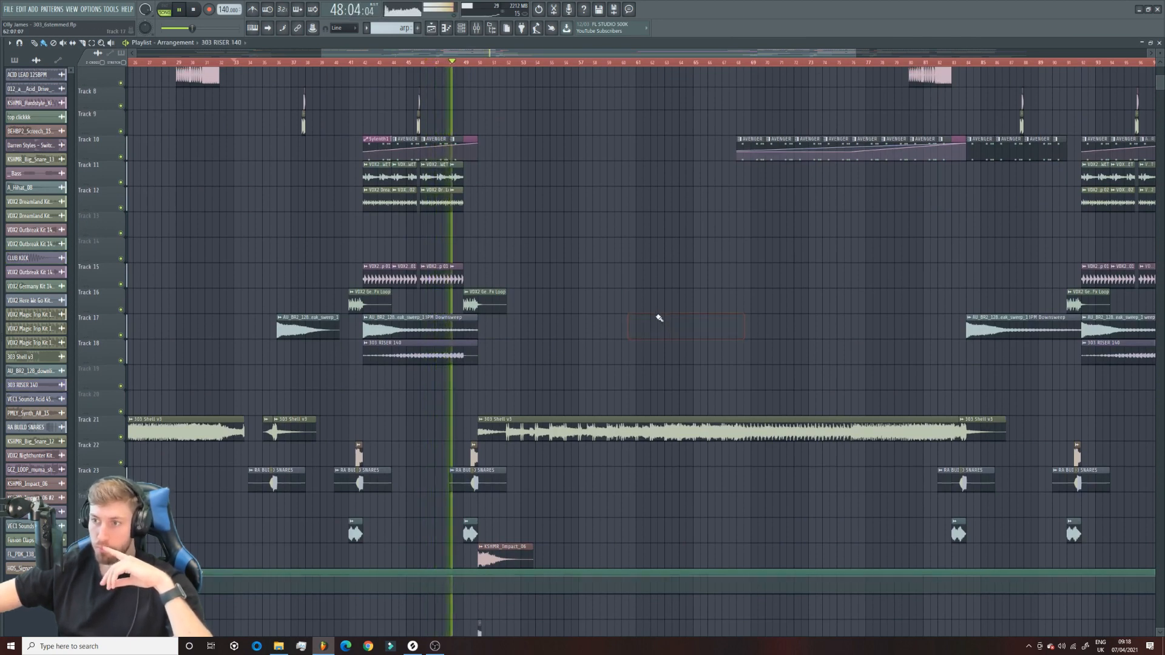
scroll(657, 317, "up", 3)
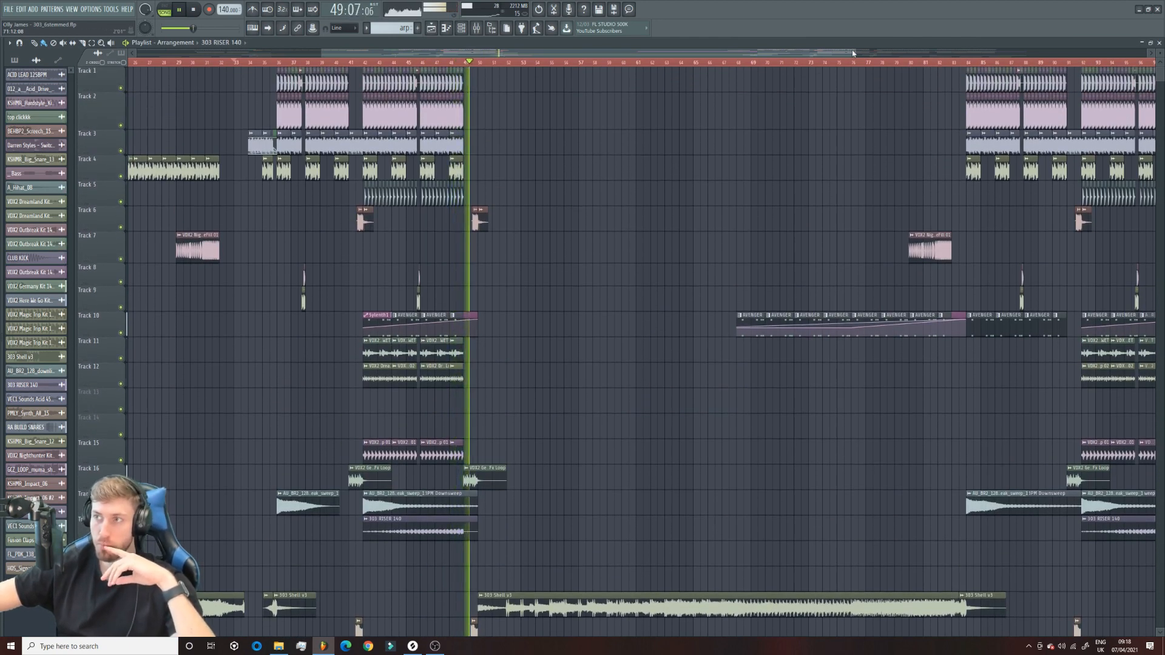
Step: Audition the middle of the breakdown and the second drop from bar 84, and stop playback
left_click_drag(855, 53, 951, 54)
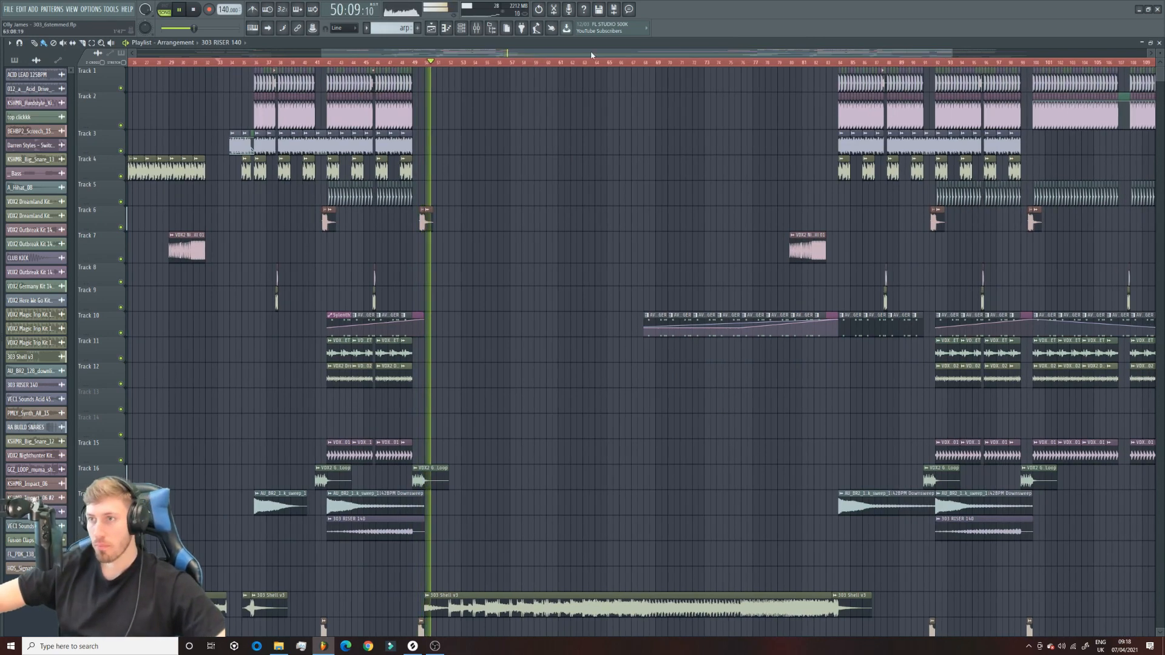
left_click_drag(632, 52, 595, 51)
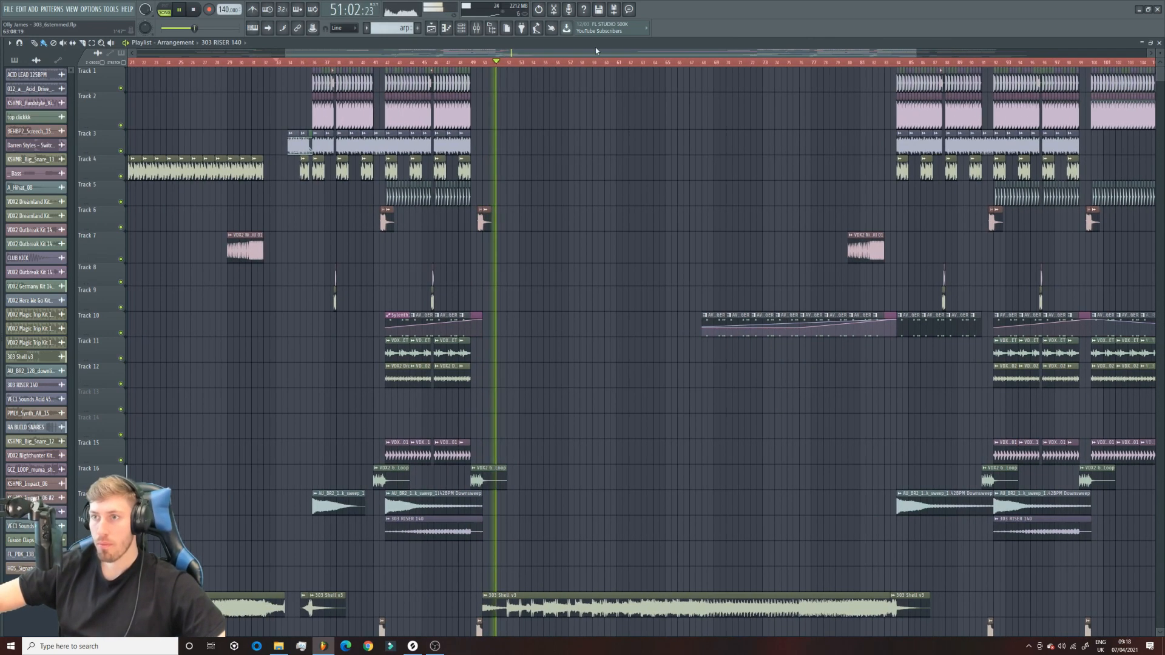
left_click(635, 64)
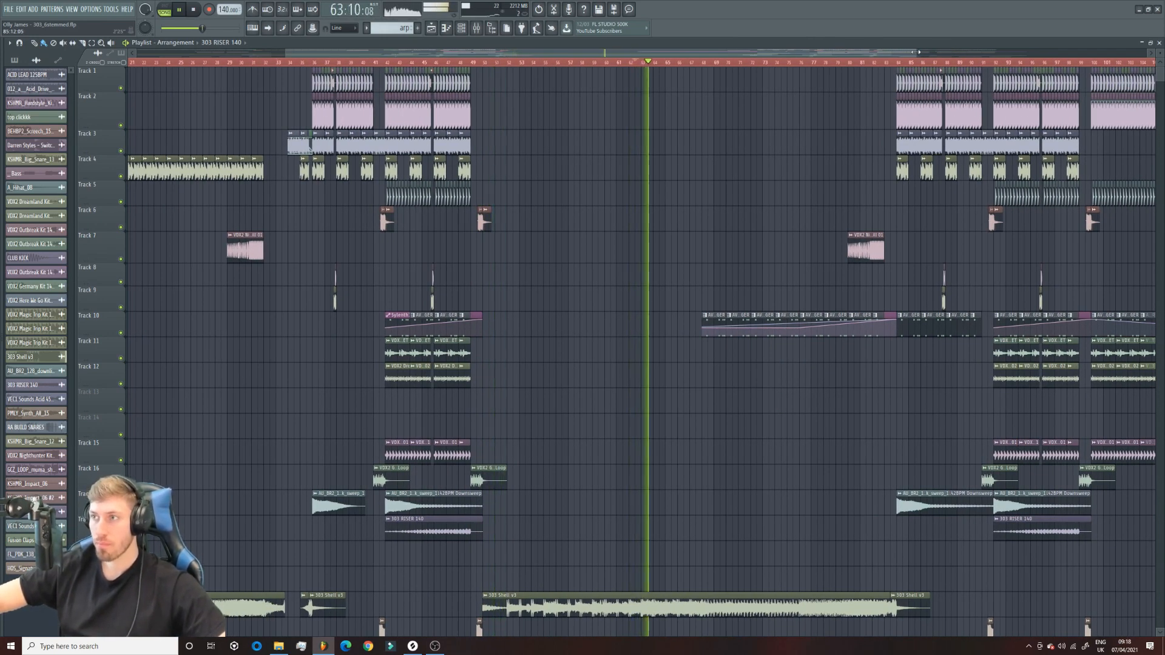
left_click_drag(916, 53, 1091, 55)
scroll(722, 157, "down", 3)
scroll(722, 145, "up", 3)
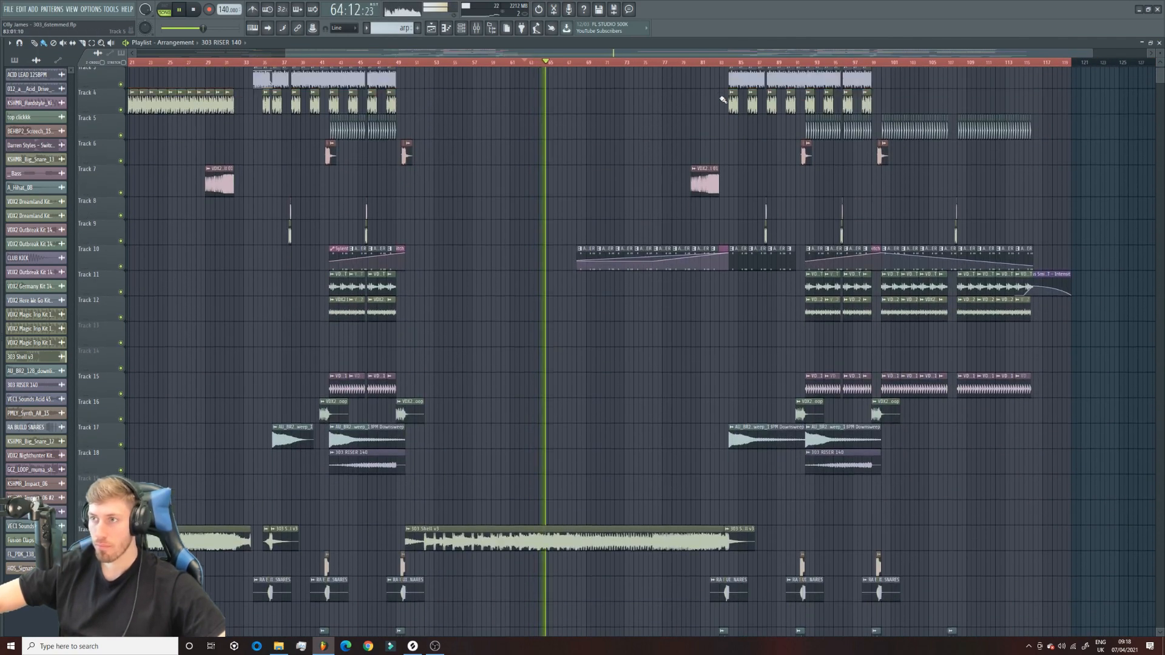
left_click(733, 63)
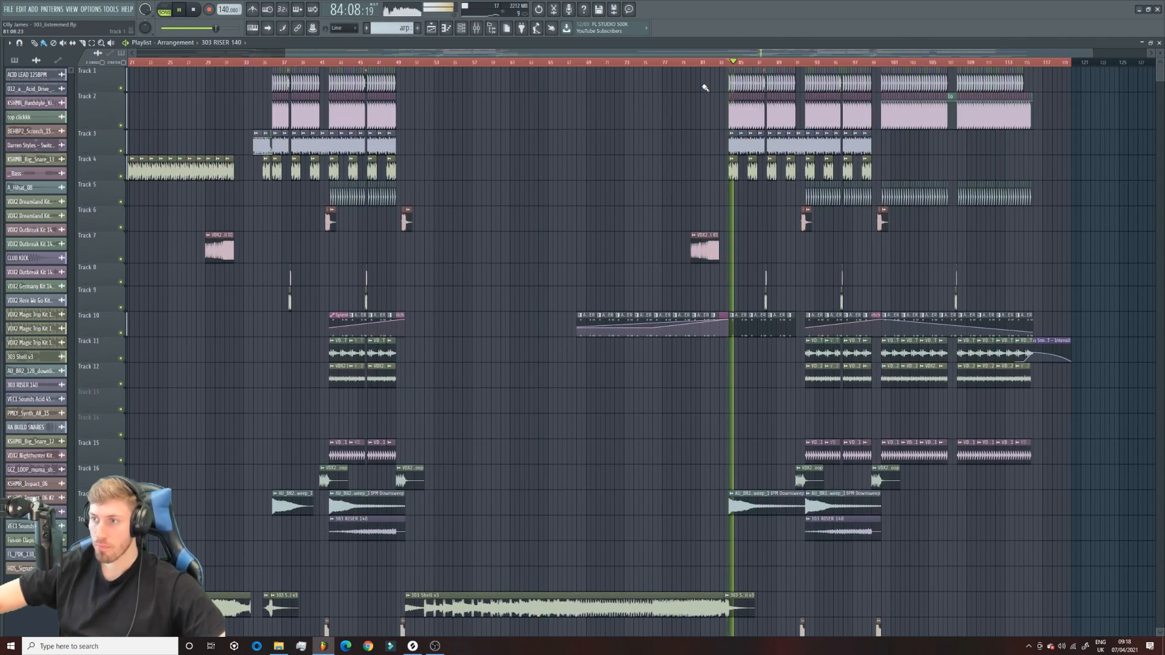
left_click(450, 268)
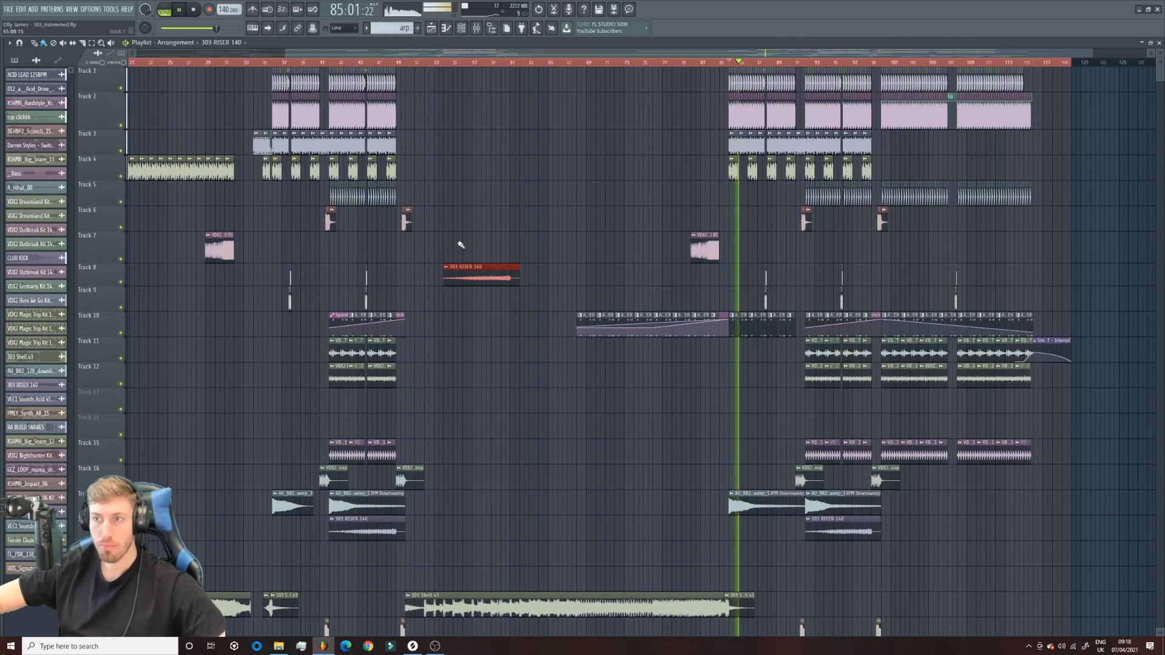
right_click(456, 275)
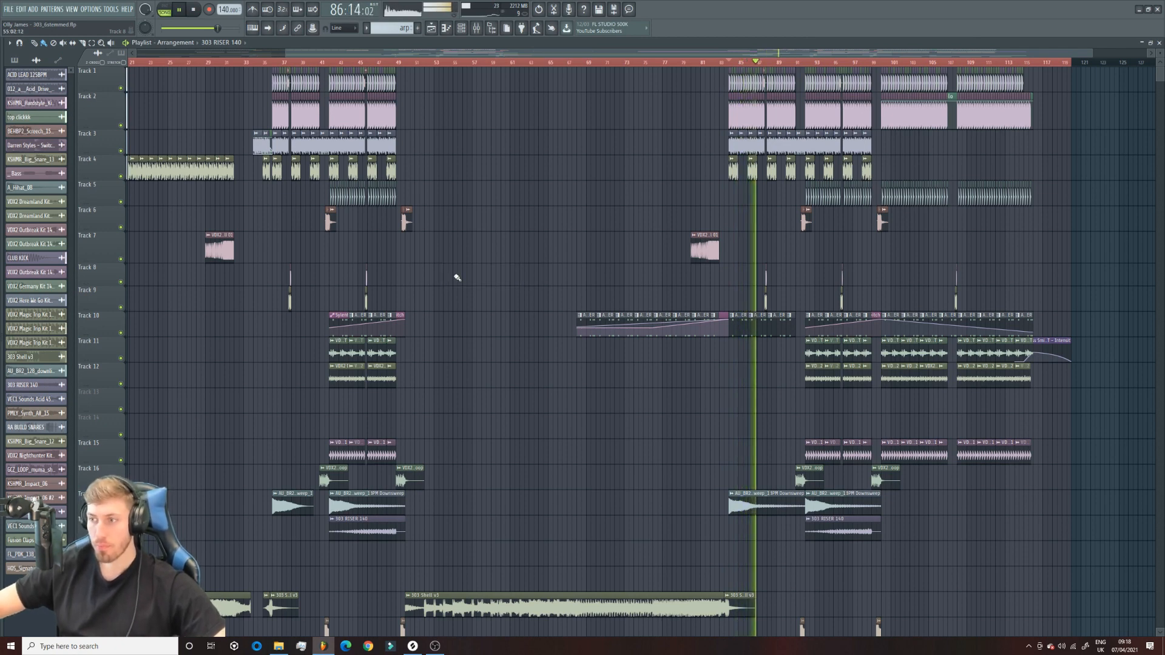
key("space")
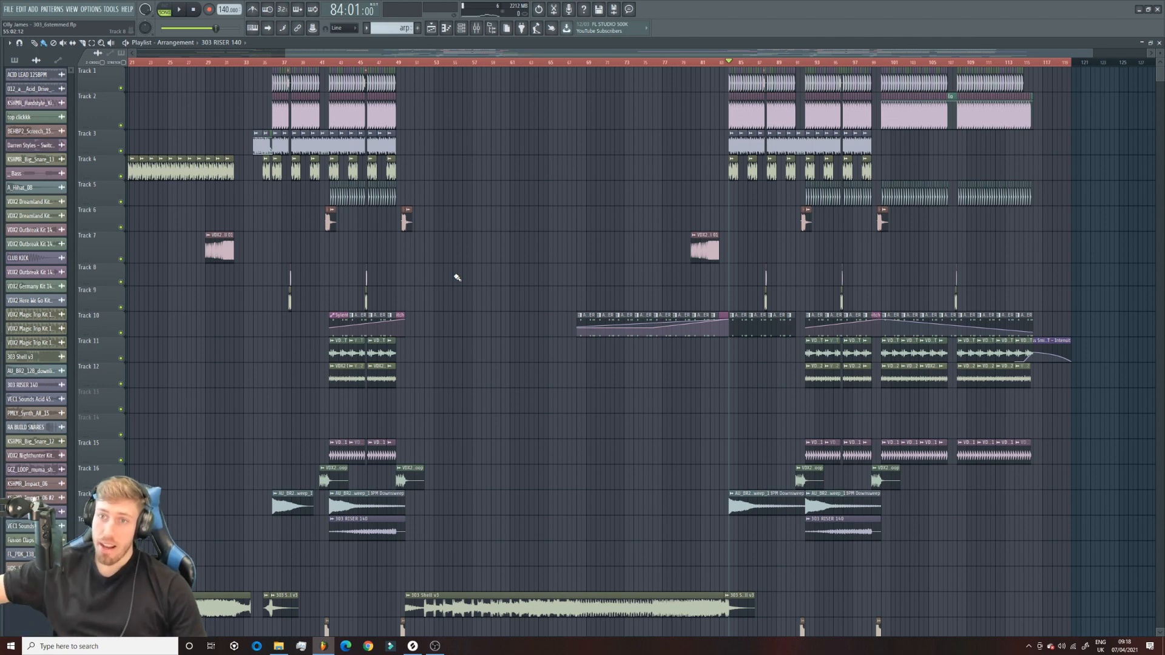
Step: Solo Track 3 and play its acid lead briefly from bar 36
right_click(121, 151)
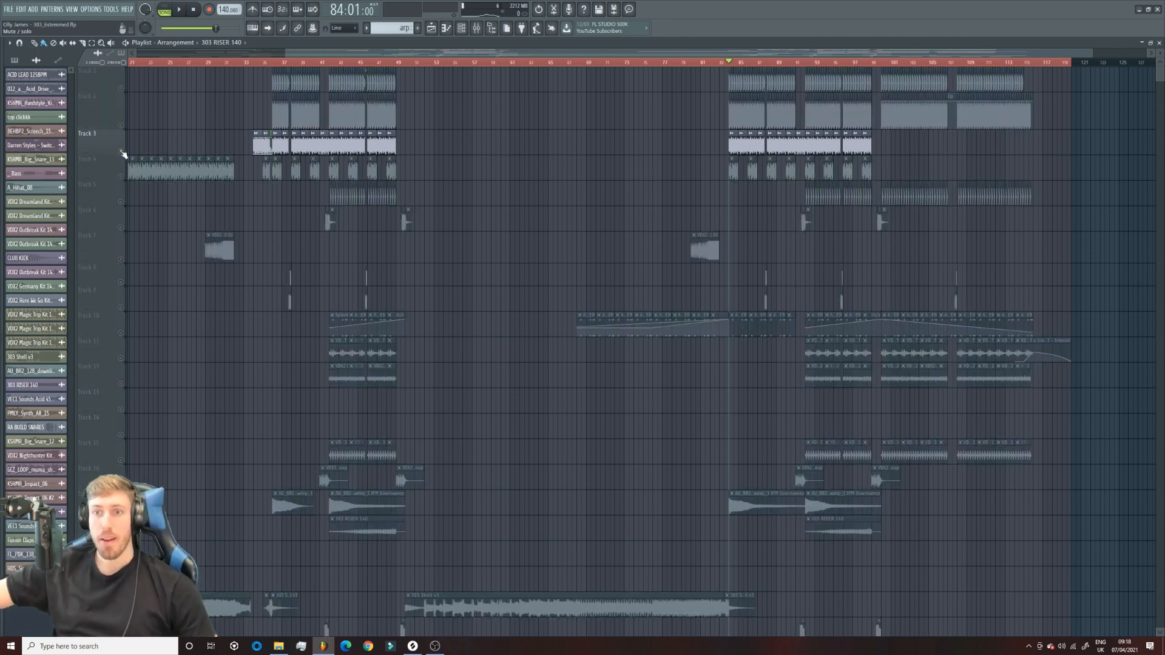
left_click(273, 63)
key("space")
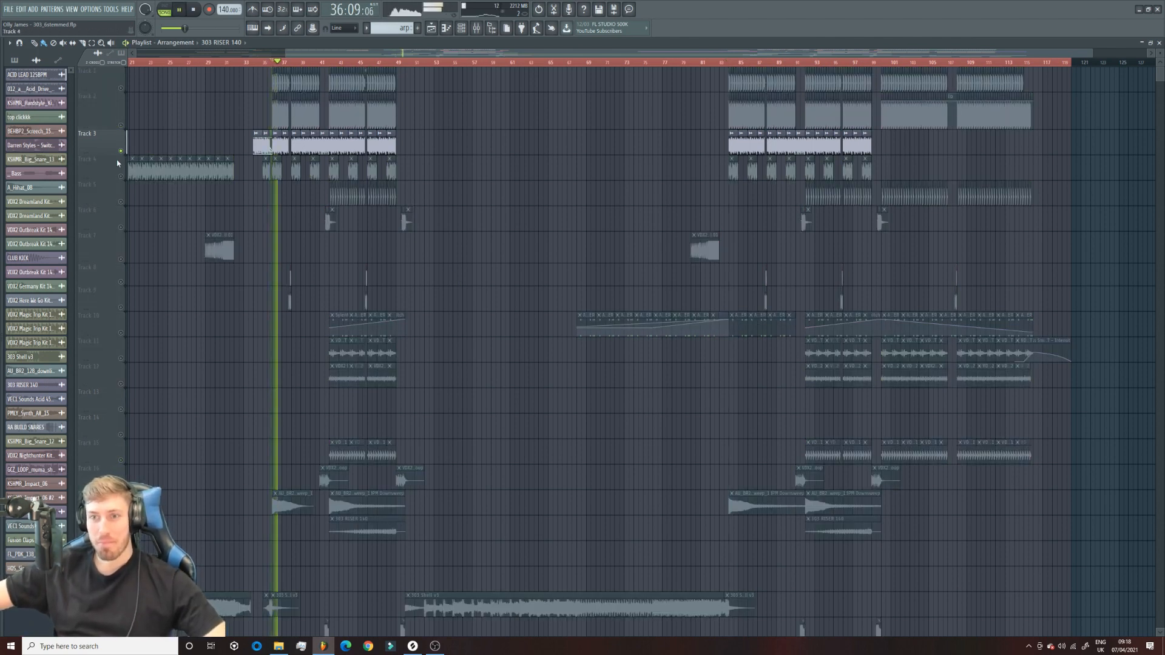
key("space")
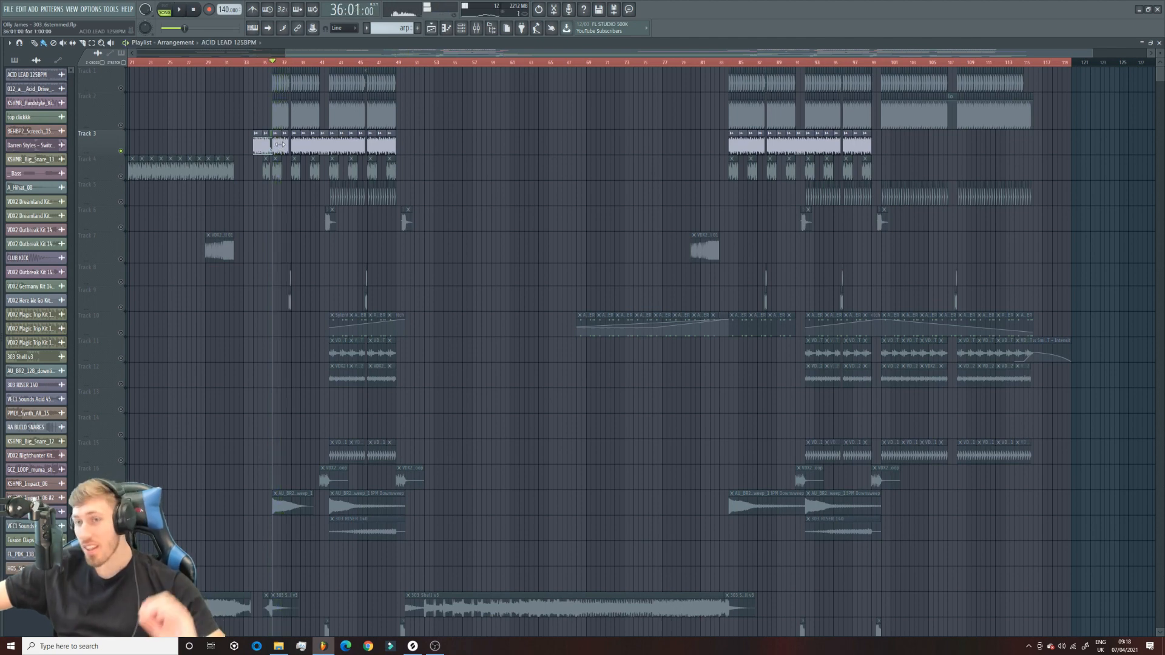
Step: Compare the e2 generic and Auto time-stretching modes on the ACID LEAD 125BPM clip during playback, leaving it on Auto
double_click(277, 151)
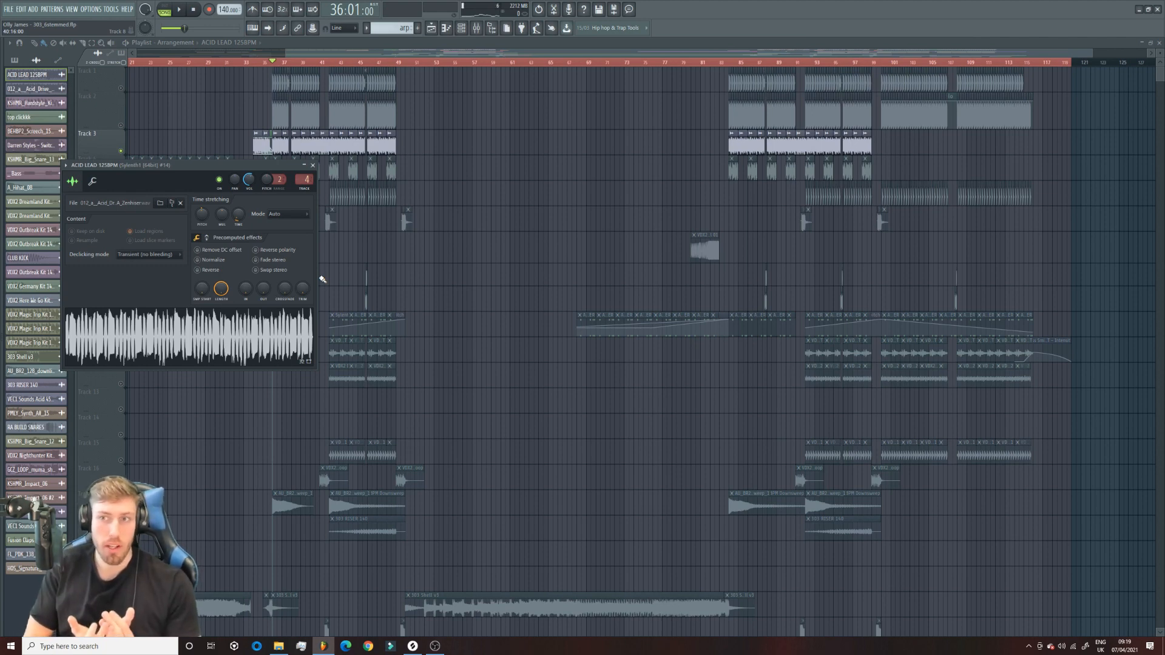
left_click(270, 213)
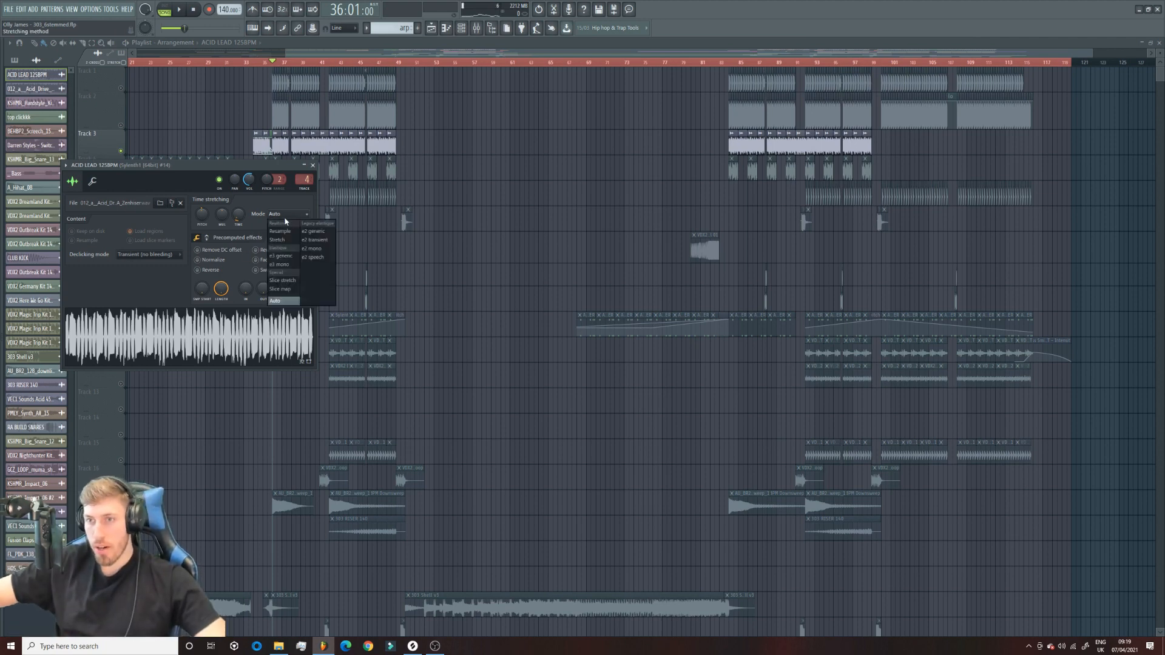
left_click(318, 231)
key("space")
left_click(285, 214)
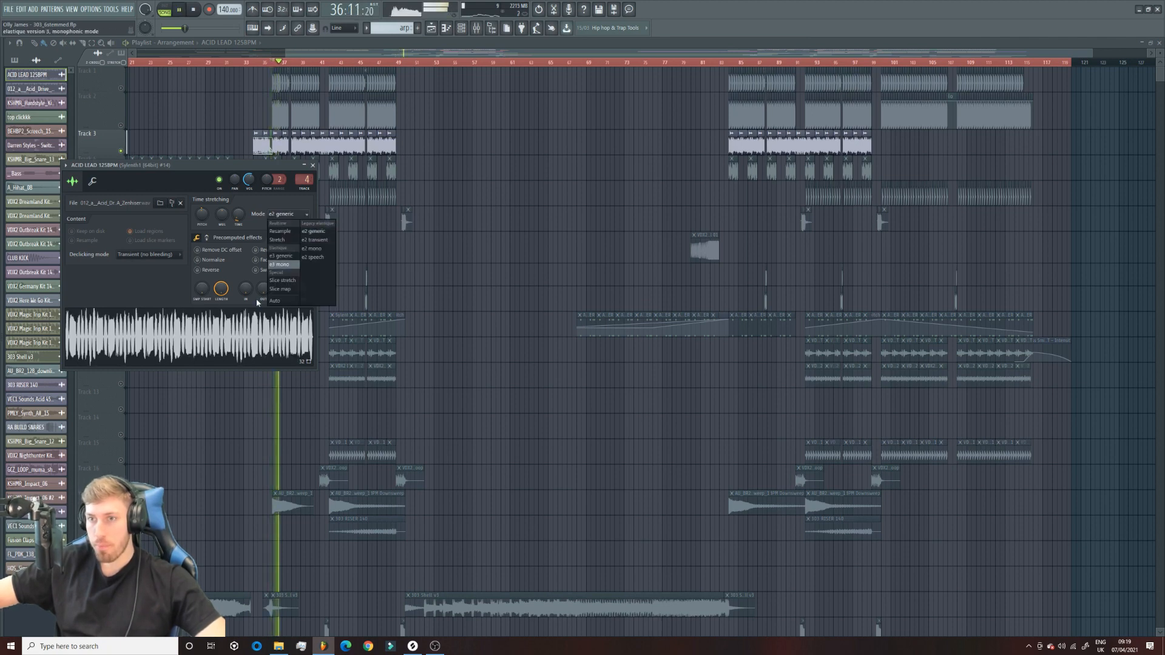
left_click(279, 300)
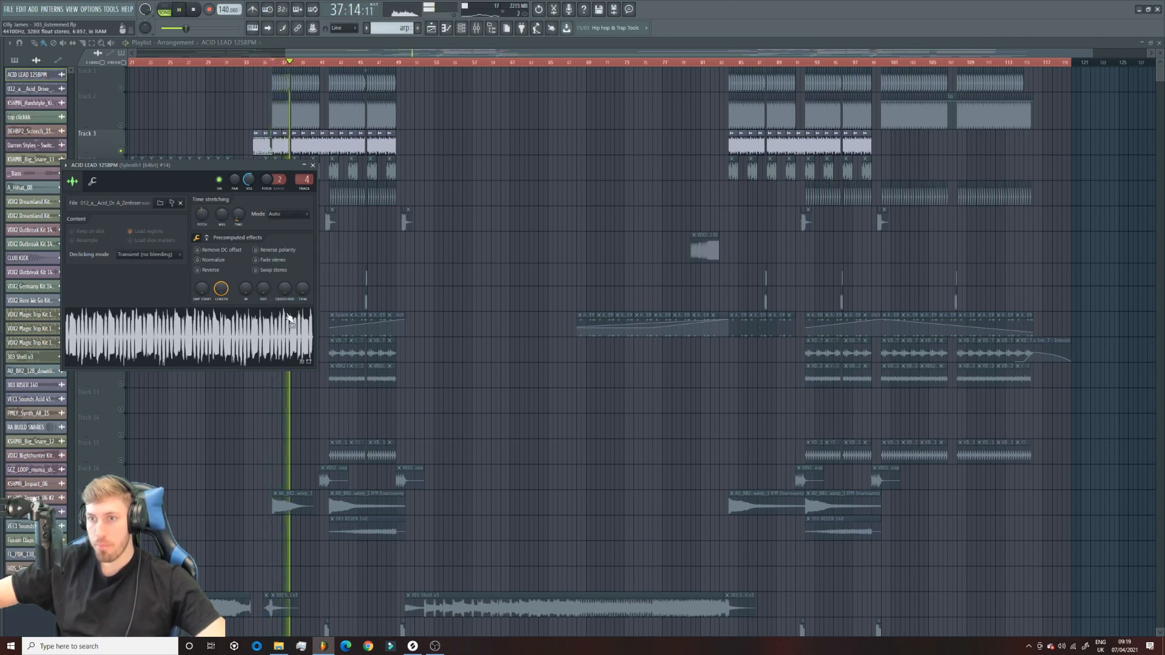
key("space")
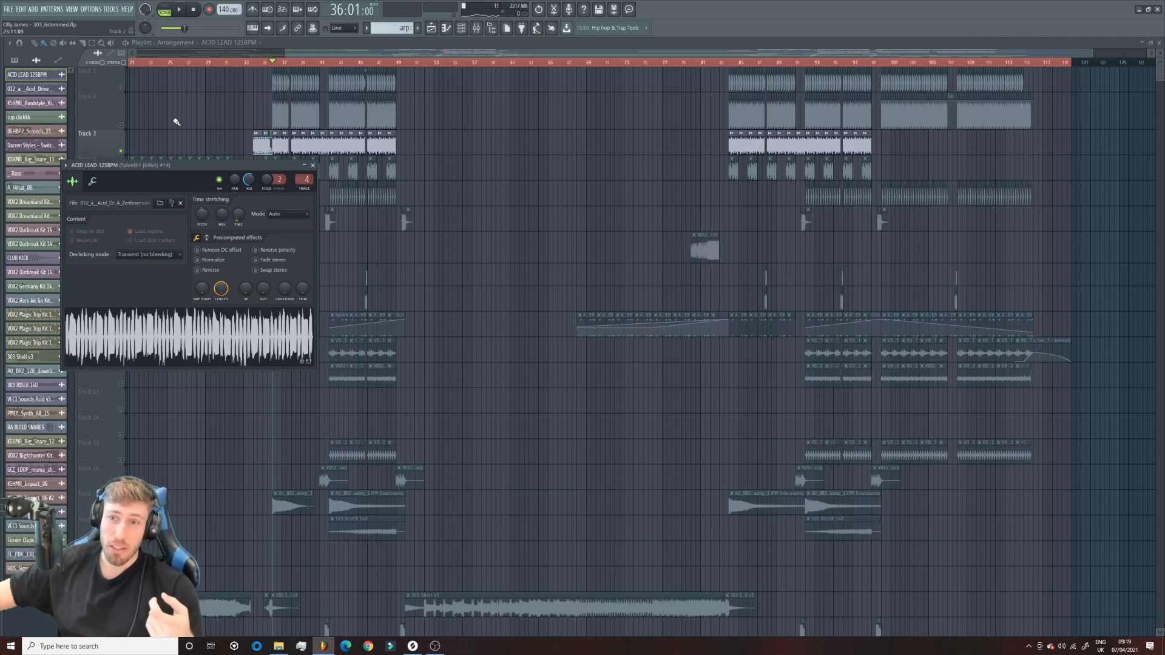
key("Escape")
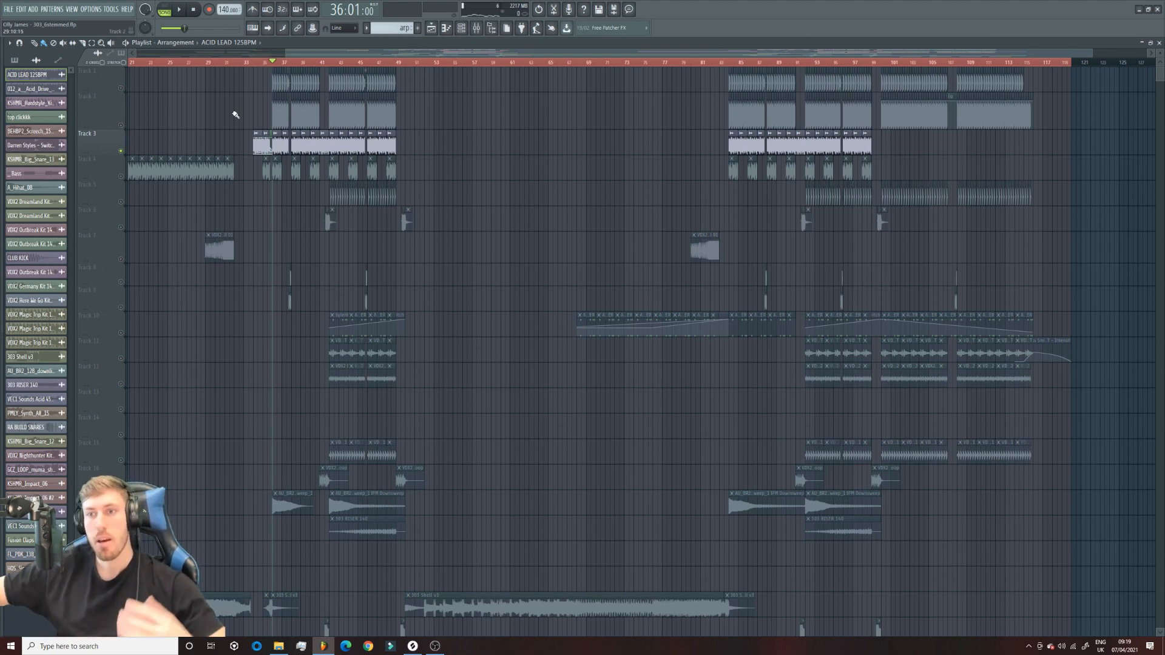
Step: Play the soloed acid lead on Track 3 from bar 34 into the drop, and stop playback
left_click(260, 64)
key("space")
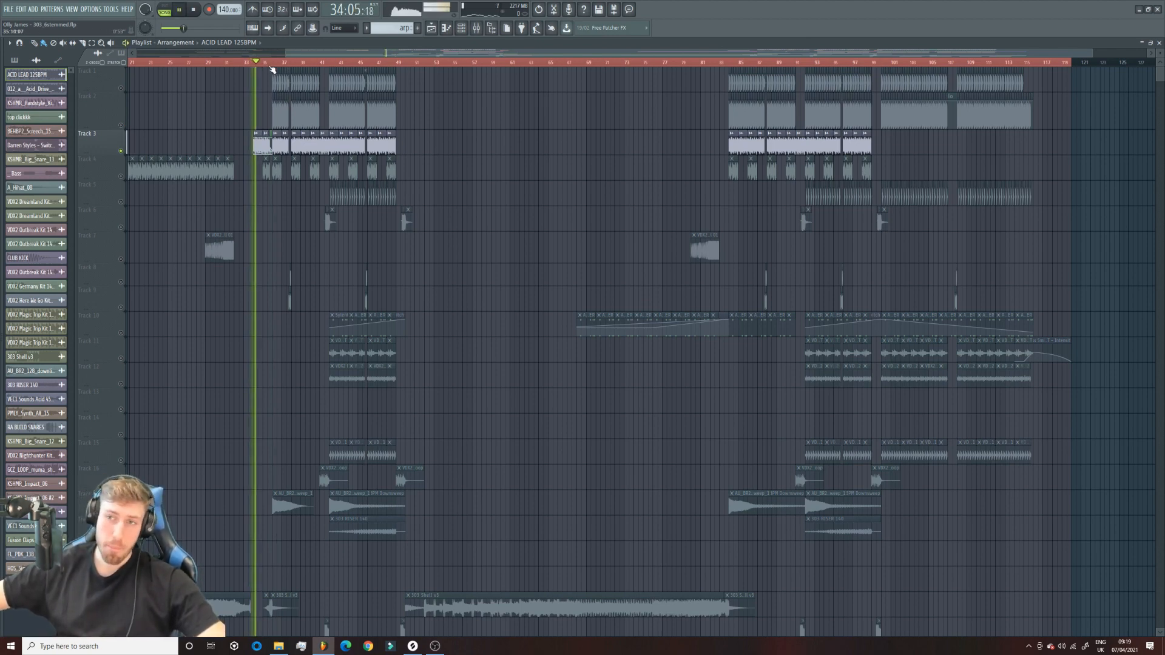
key("space")
key("space")
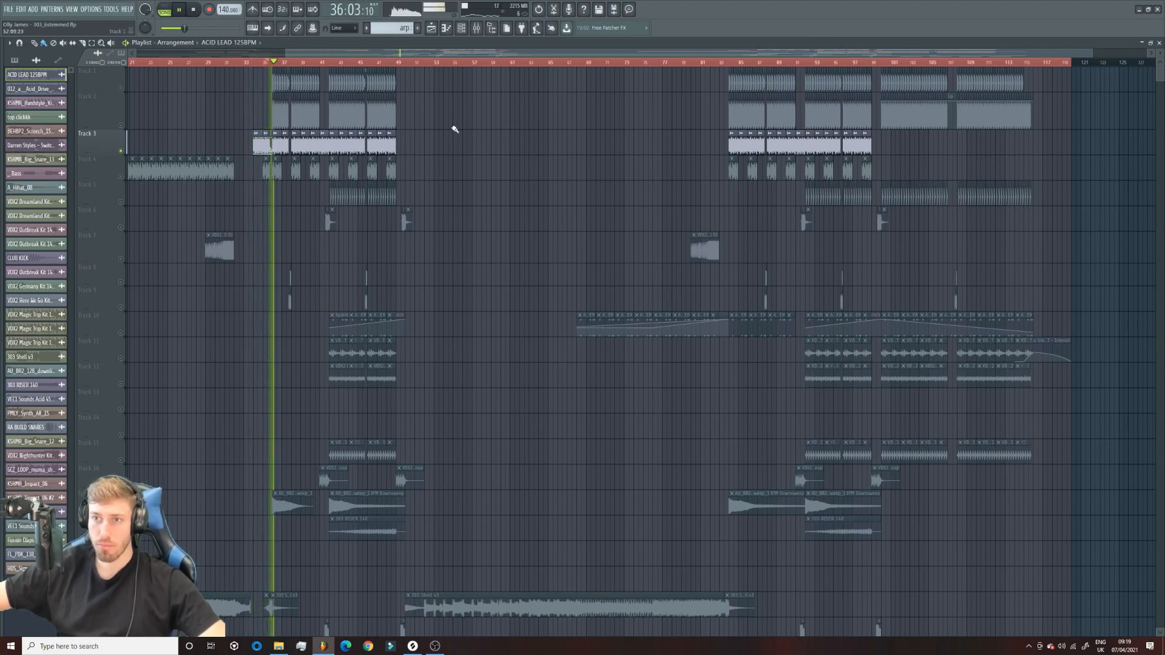
key("space")
Step: Unsolo Track 3 so that all playlist tracks are active again
left_click_drag(1090, 56, 650, 55)
right_click(122, 151)
right_click(122, 151)
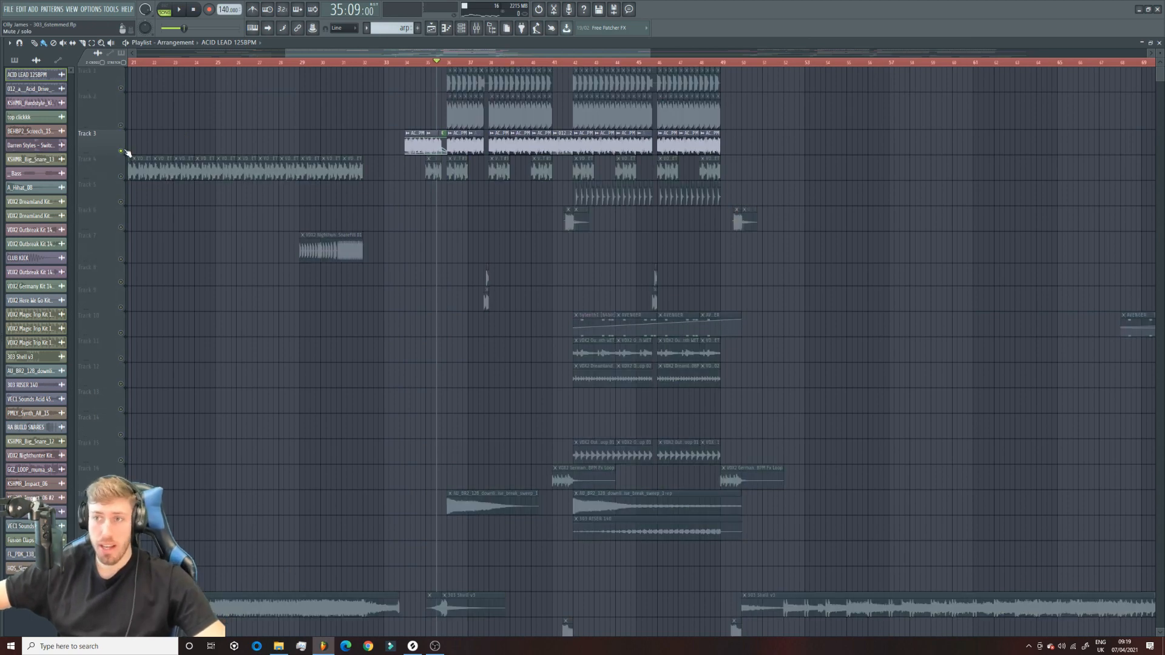
right_click(121, 151)
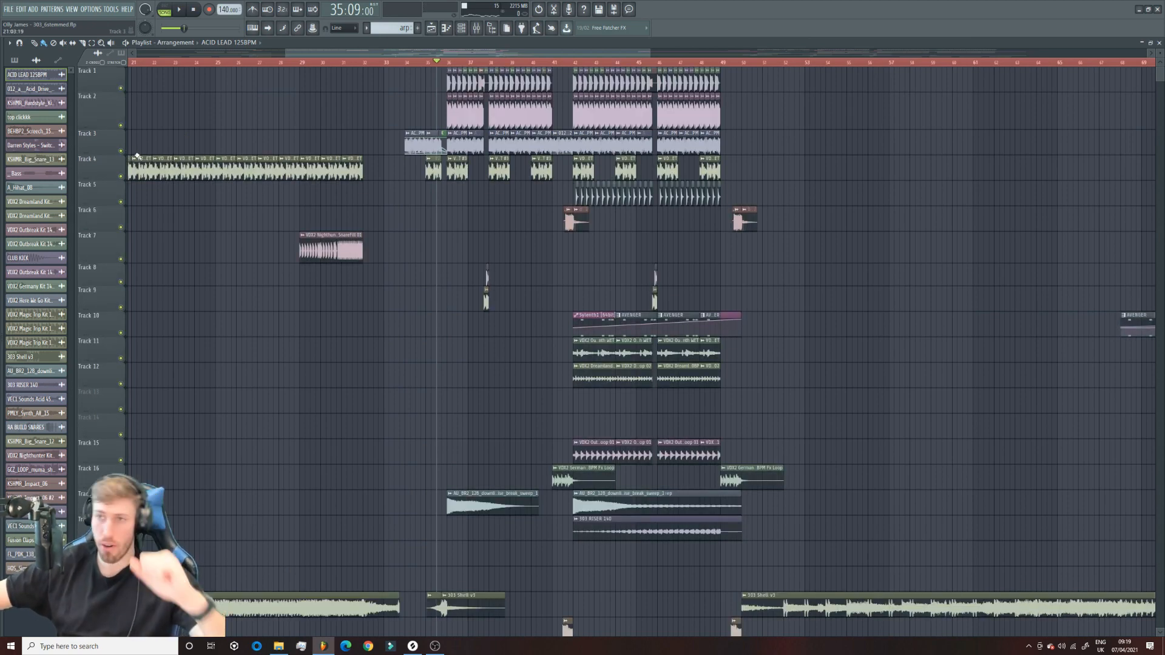
left_click_drag(636, 55, 719, 172)
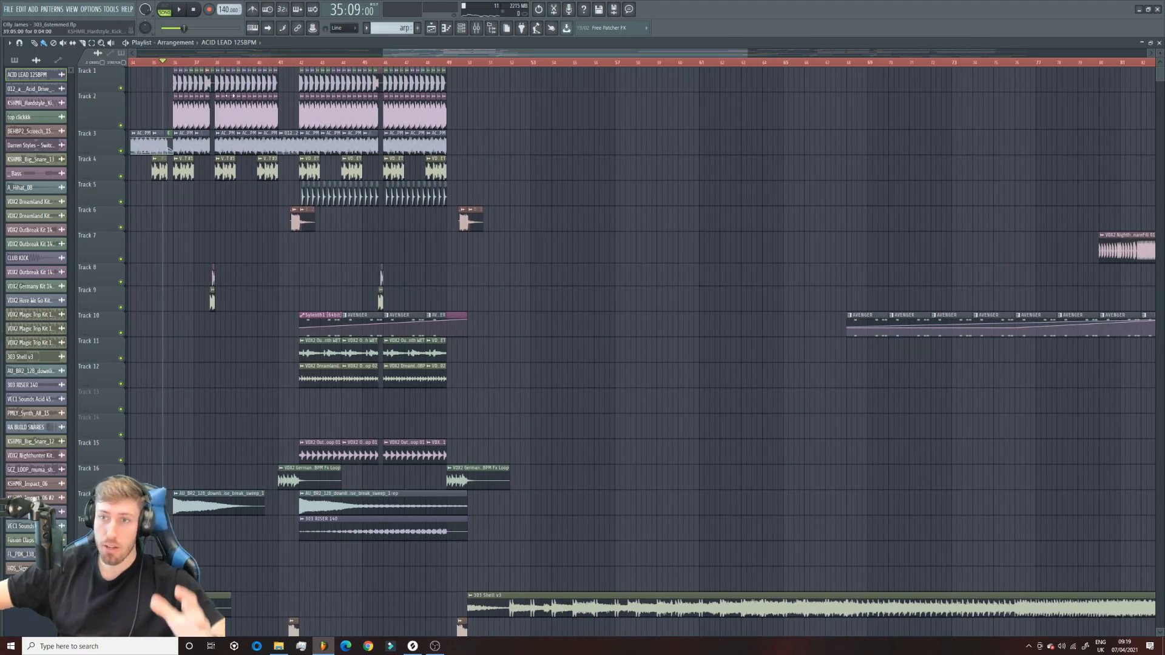
left_click(190, 81)
left_click(528, 84)
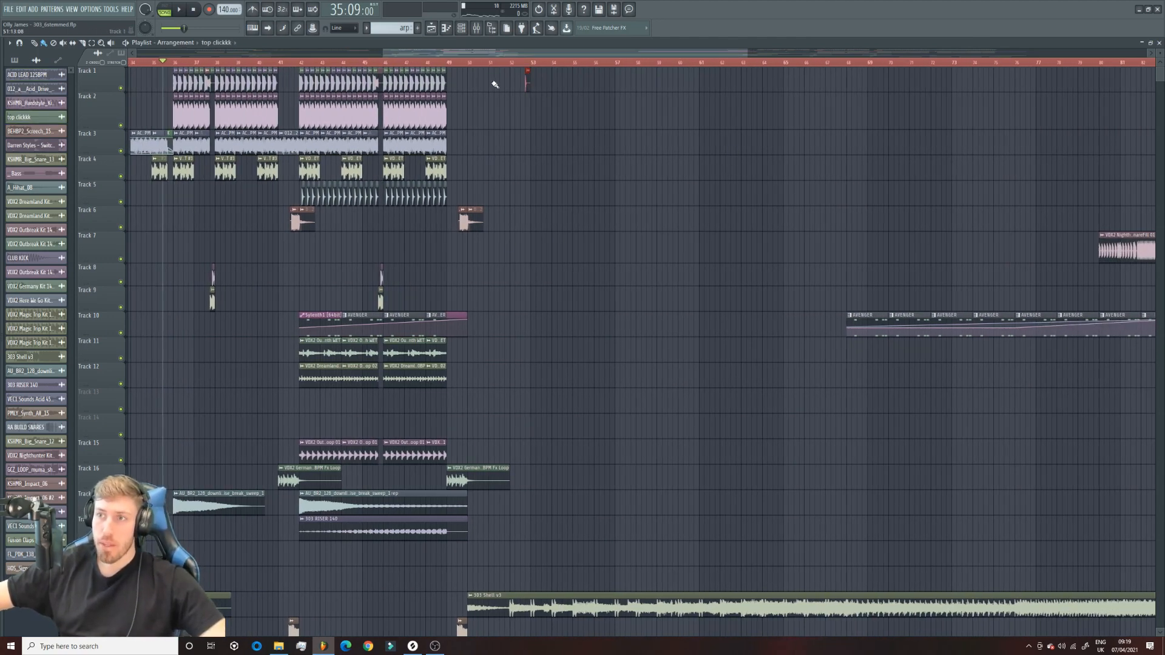
left_click(443, 80)
left_click(445, 102)
left_click_drag(534, 108, 527, 105)
right_click(527, 84)
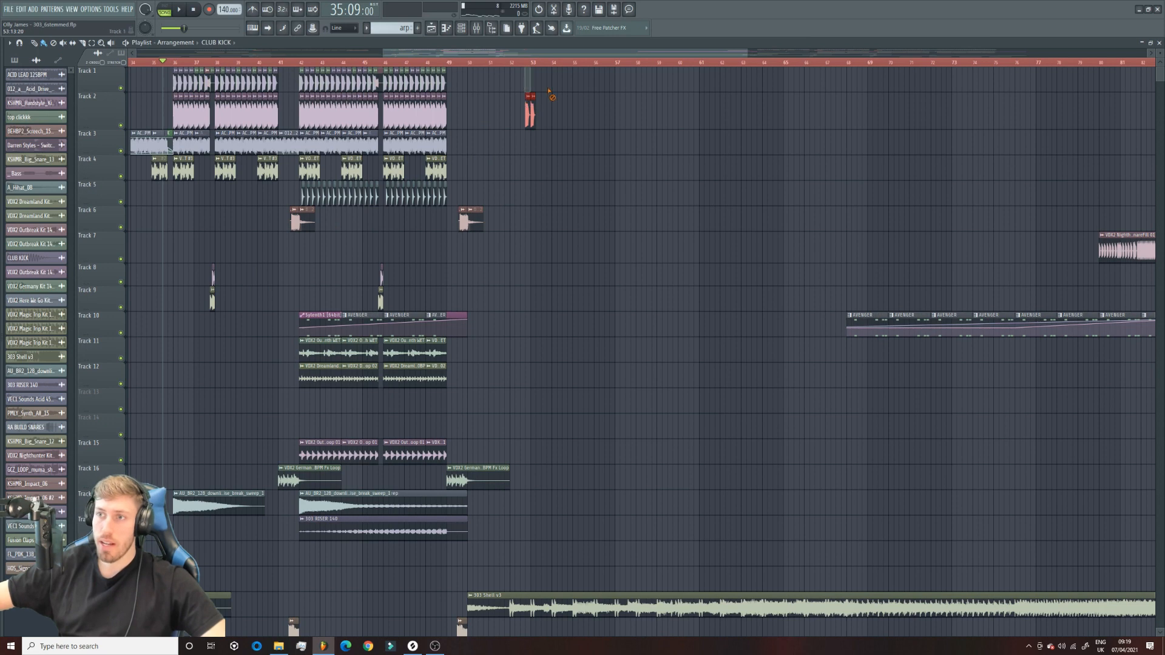
right_click(531, 111)
Step: Place a CLUB KICK clip on Track 1 and a top clickkk clip on Track 2 at bar 53
left_click(532, 89)
left_click(443, 85)
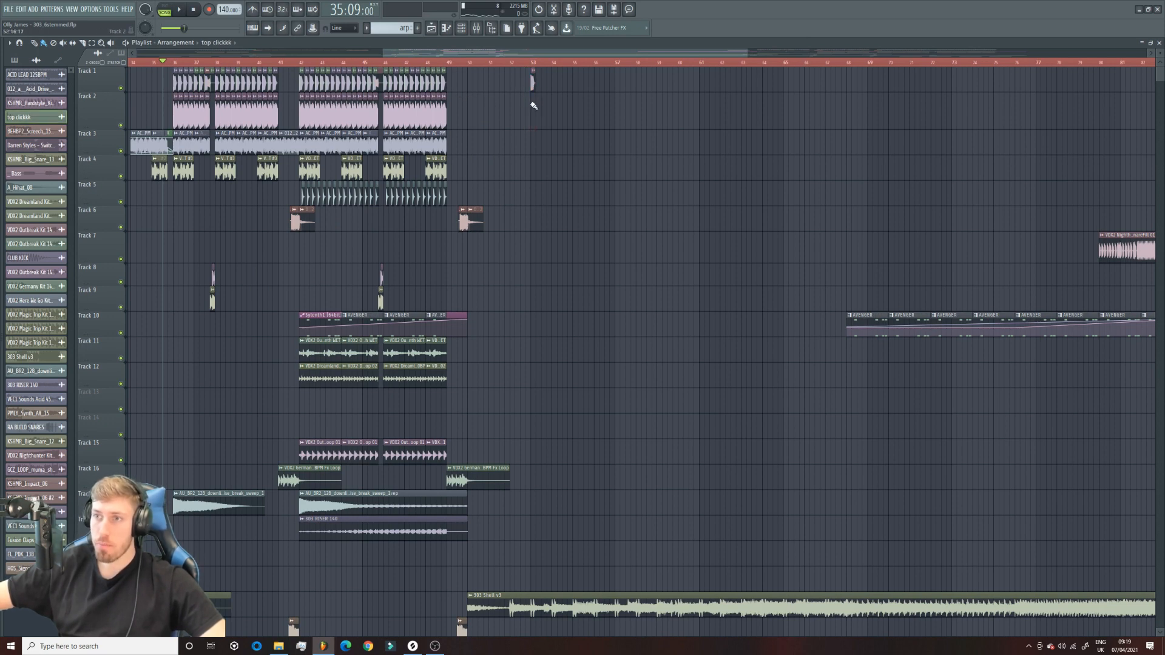
left_click(534, 105)
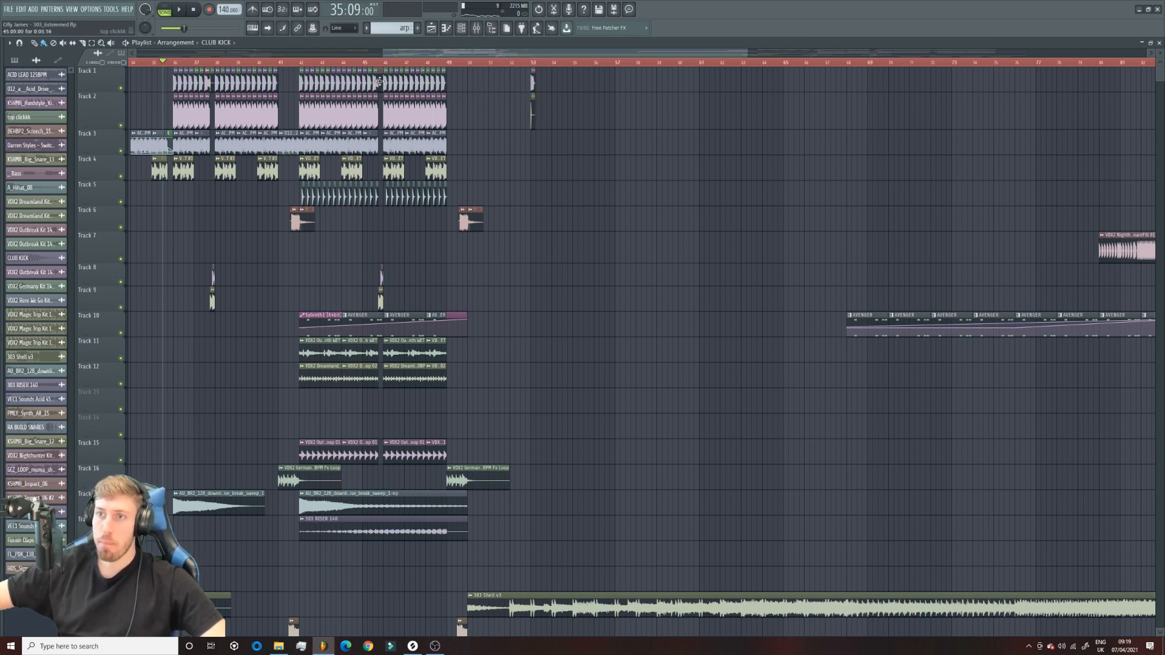
Step: Place the VOX2 Outbreak Kit 140BPM ReverseKick clip on Track 3, starting just before the kick at bar 53
left_click(380, 81)
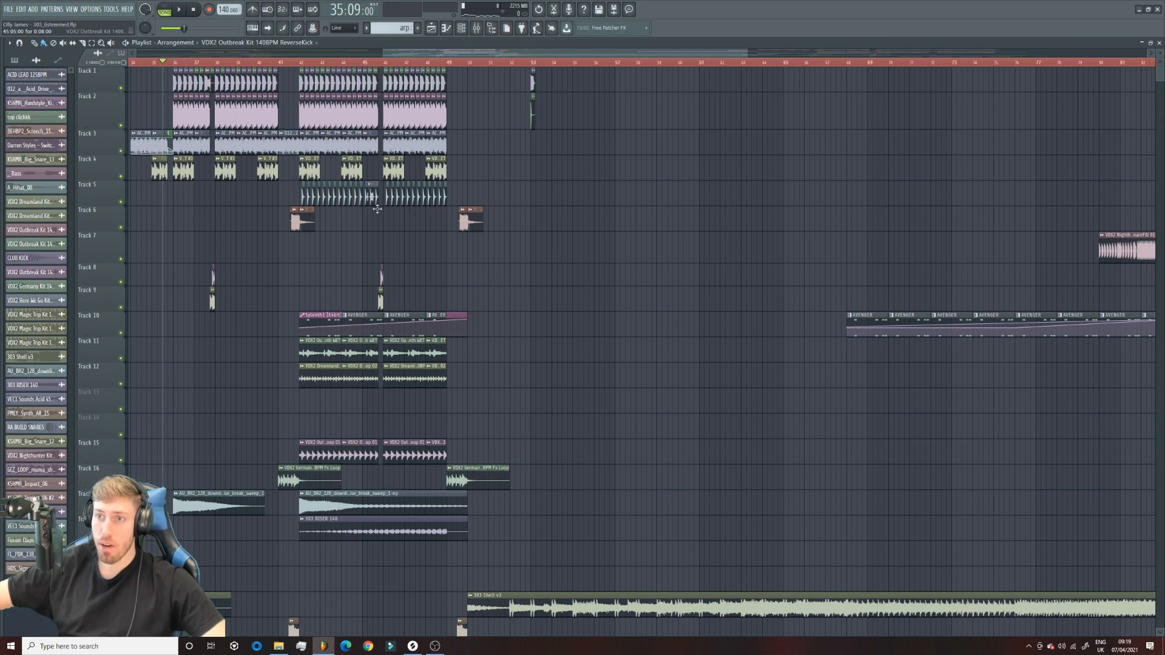
left_click(381, 243)
double_click(382, 250)
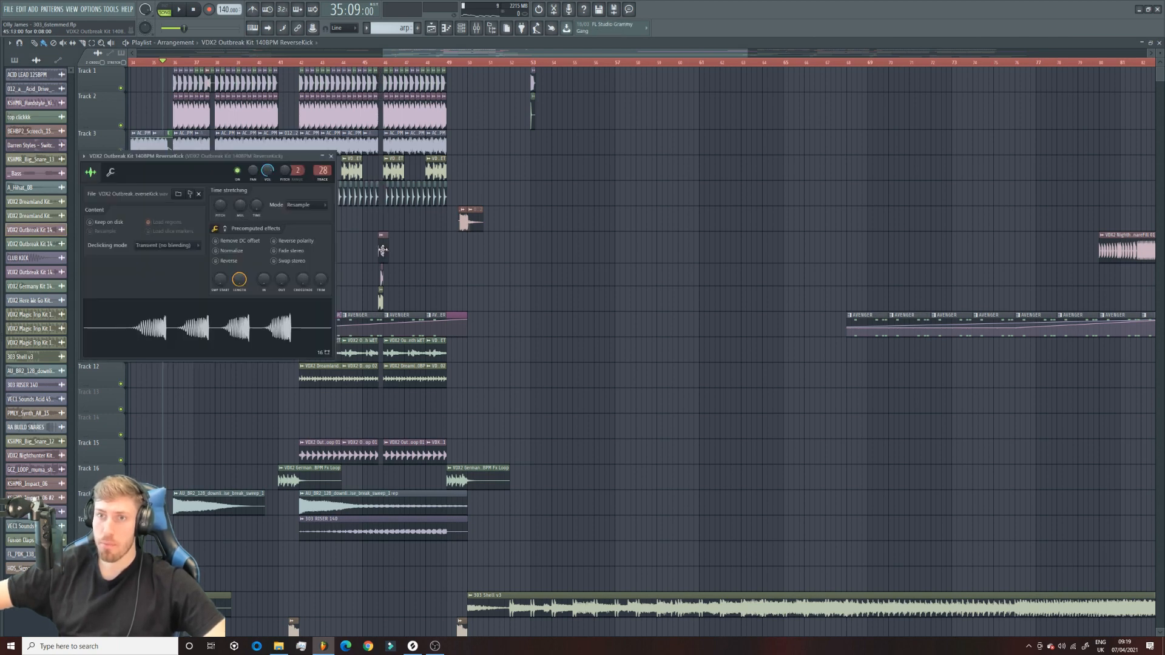
key("Escape")
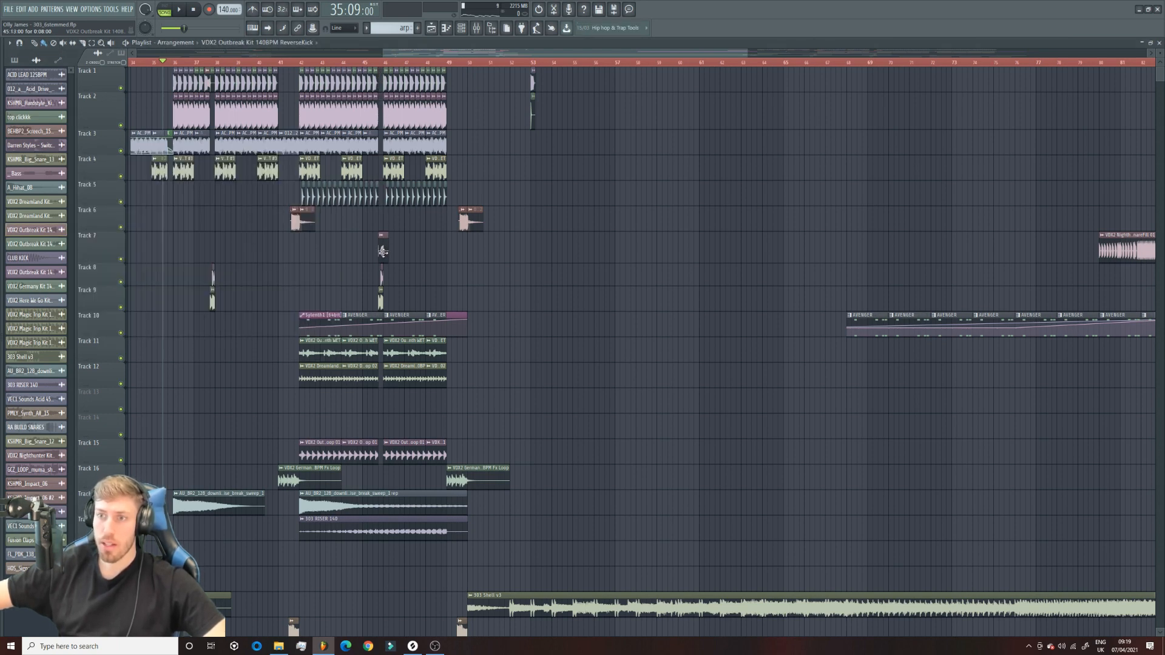
left_click_drag(383, 251, 532, 134)
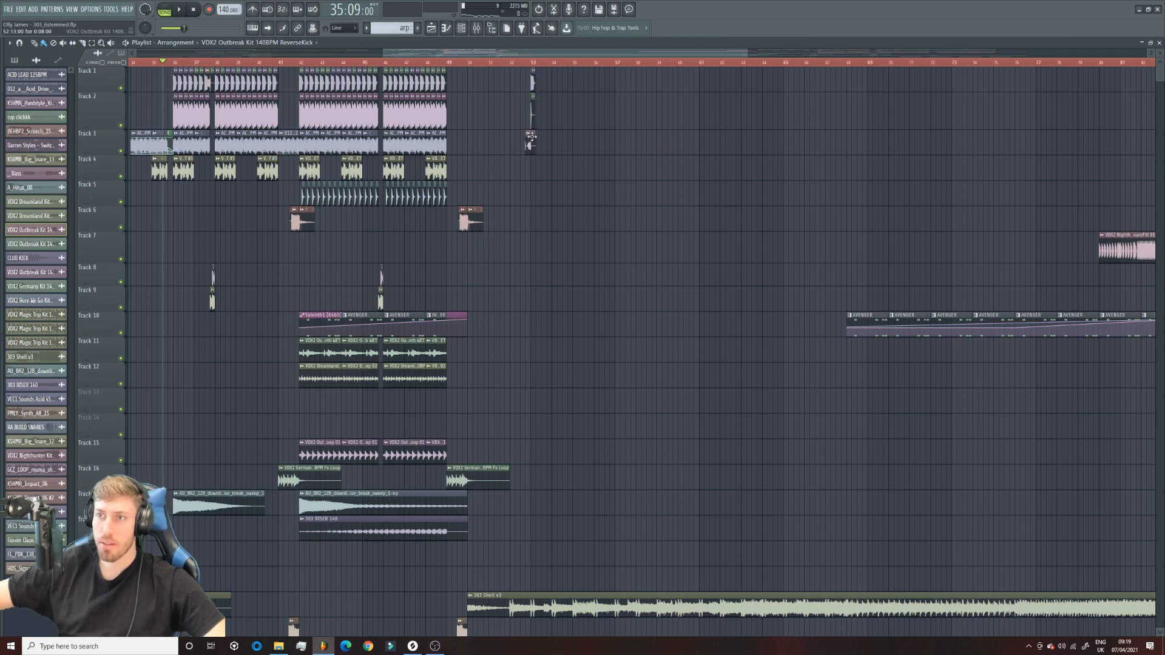
Step: Solo Track 3 and audition it briefly from bar 52 just ahead of the reverse kick clip
left_click(520, 61)
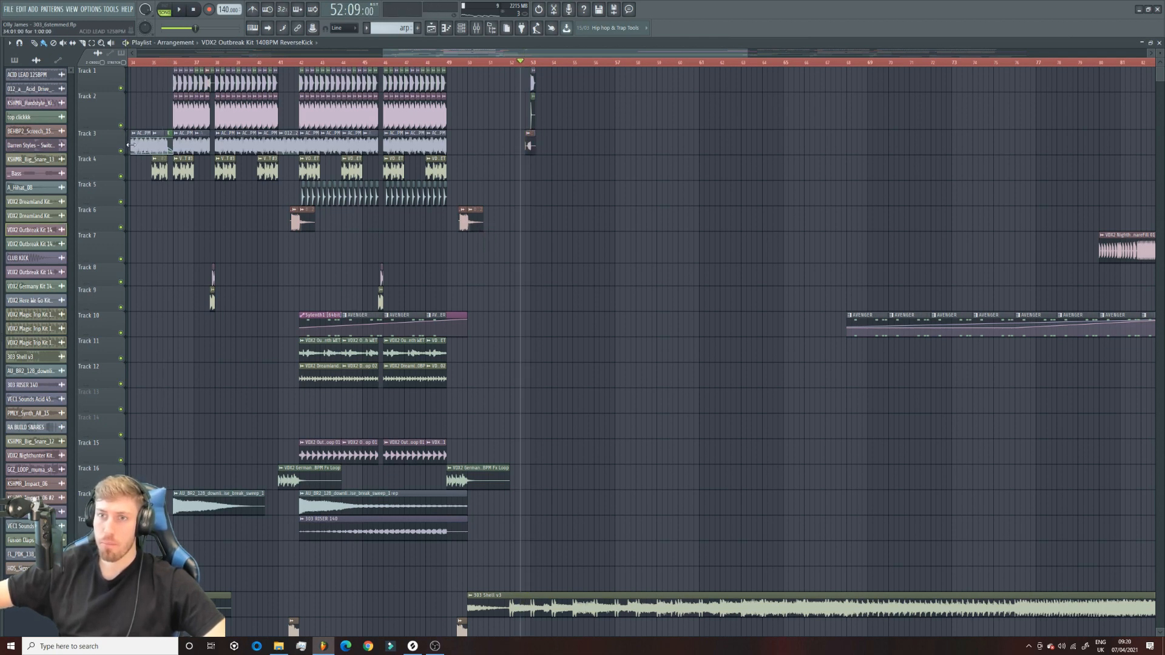
right_click(121, 150)
key("space")
key("space")
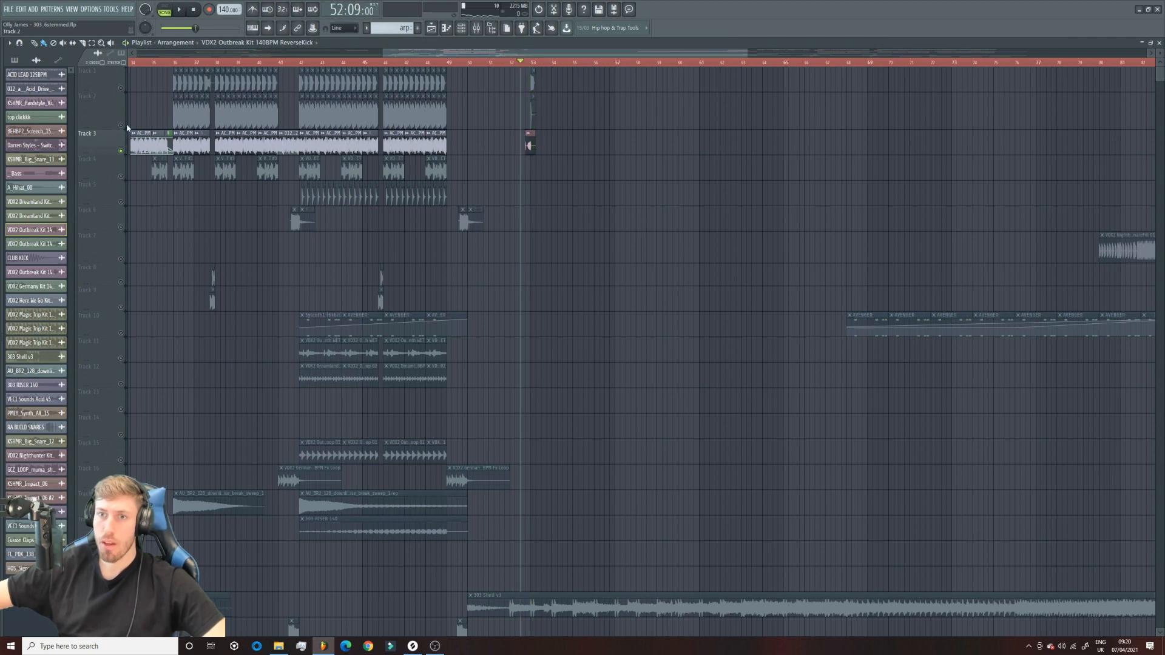
Step: Switch the solo to Track 1 so that only the kick track is active
right_click(127, 92)
right_click(126, 66)
right_click(111, 92)
right_click(121, 90)
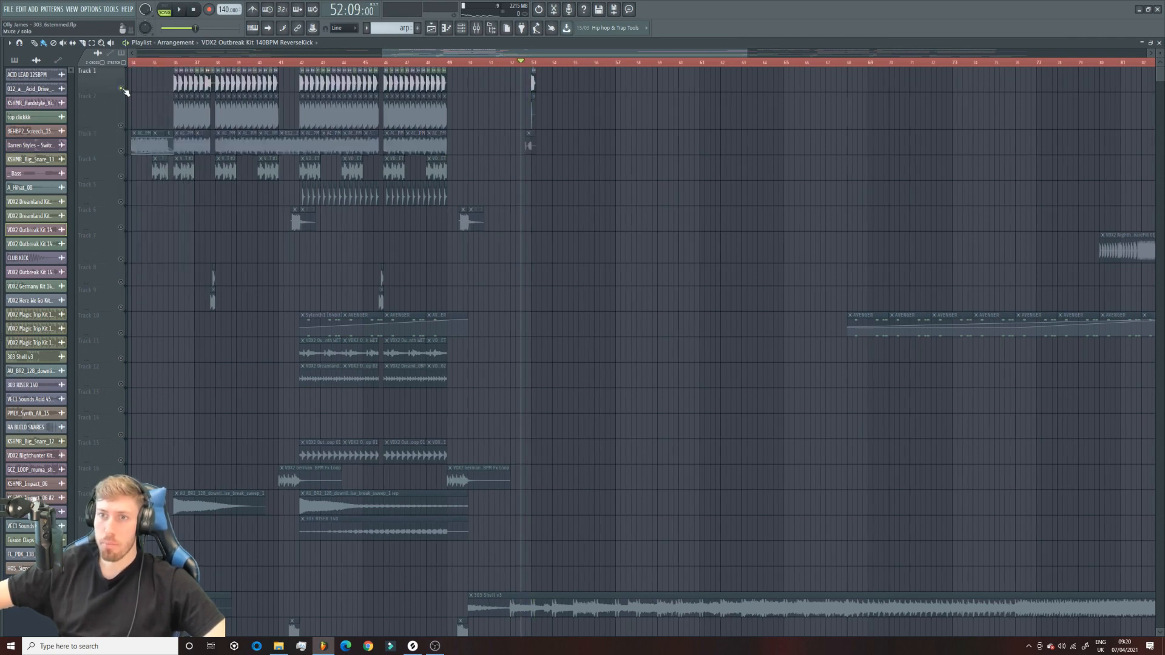
Step: Set a playback loop of about half a bar starting at bar 53 over the kick clips
left_click_drag(383, 53, 515, 53)
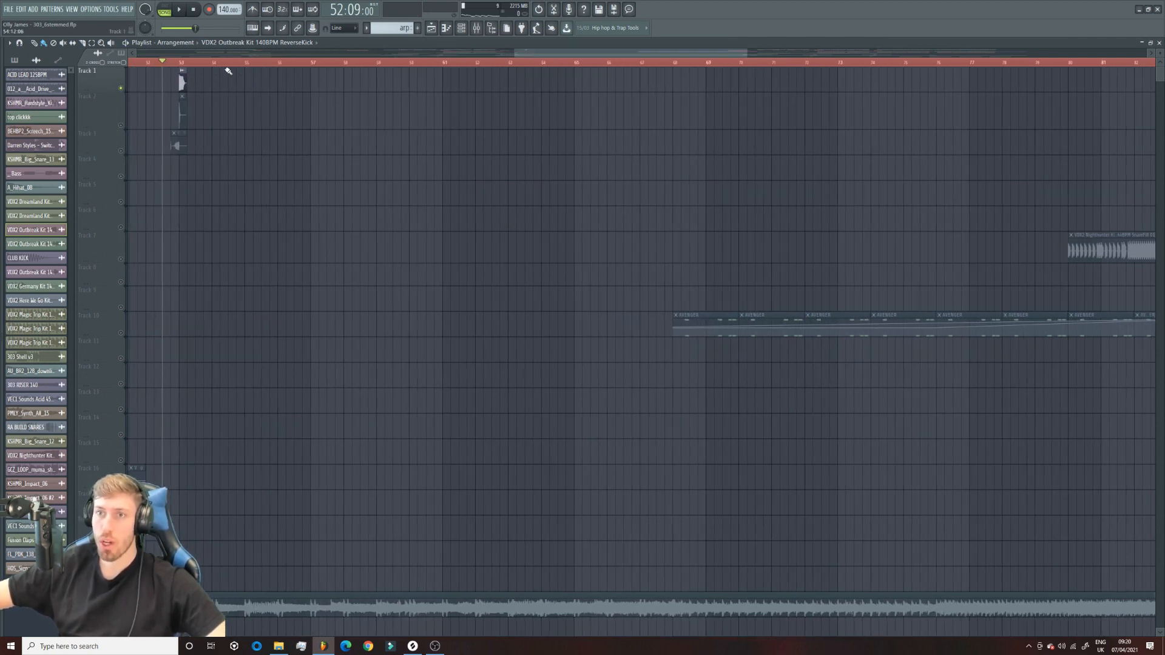
right_click(179, 63)
right_click(181, 63)
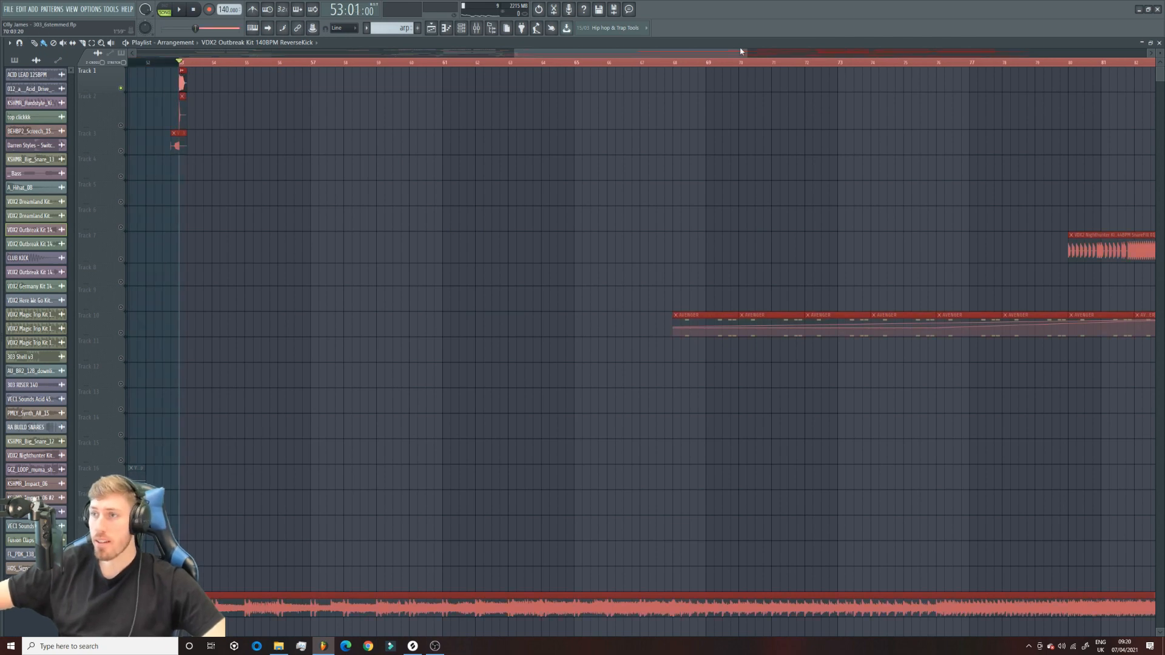
left_click_drag(746, 52, 894, 53)
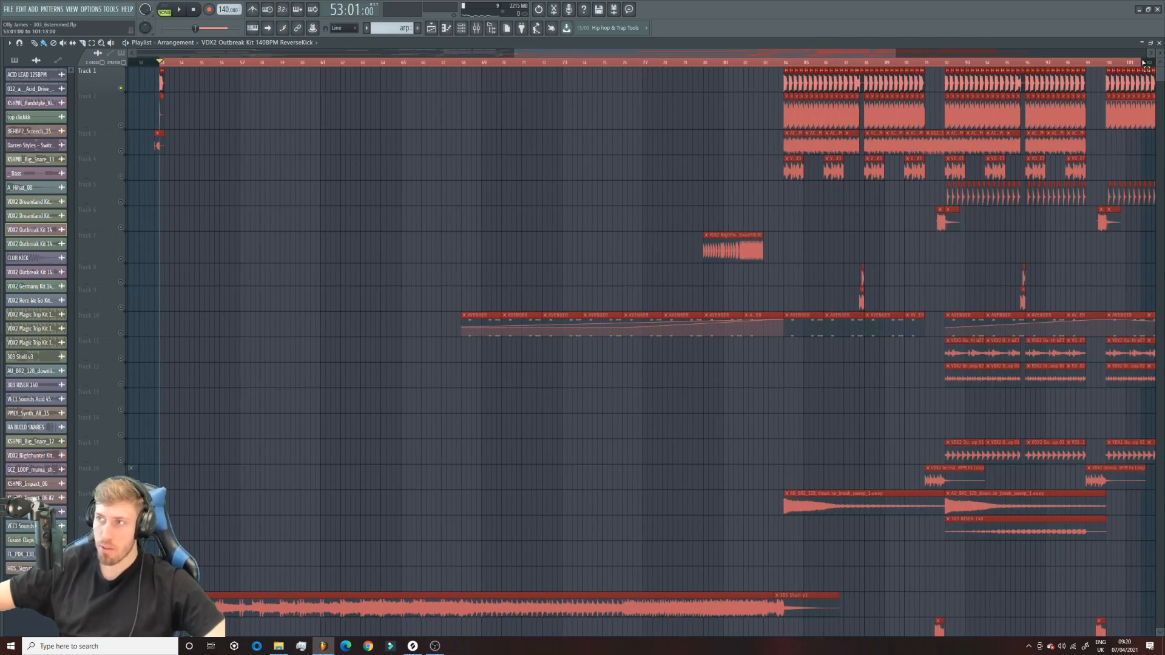
left_click_drag(159, 63, 213, 70)
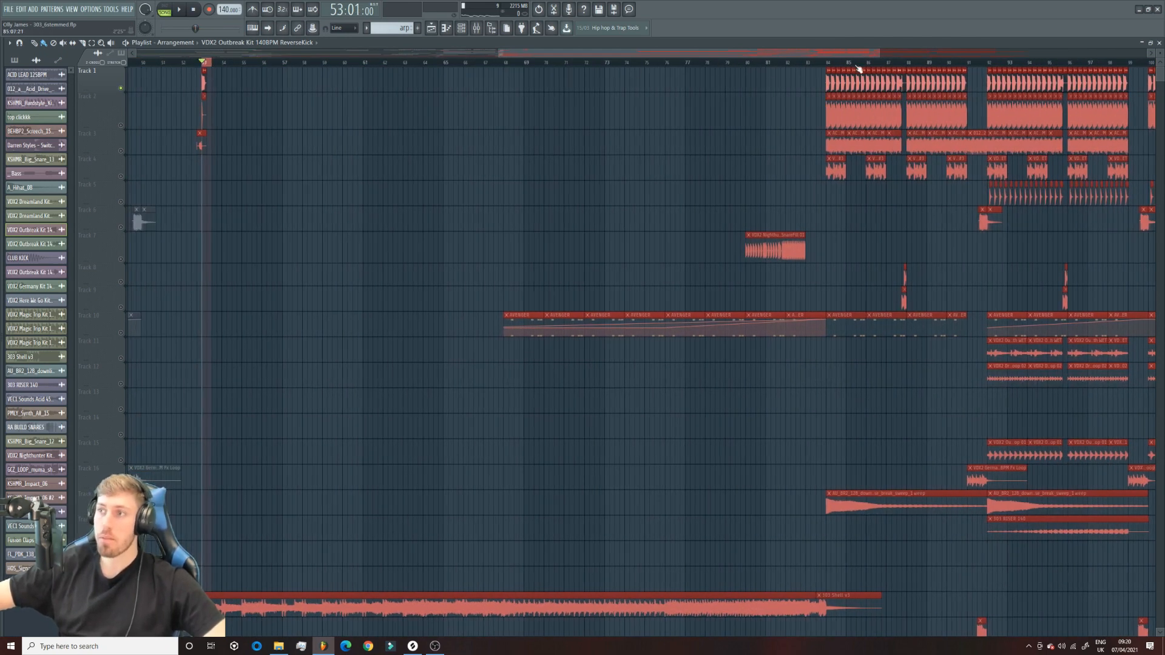
left_click_drag(877, 53, 577, 72)
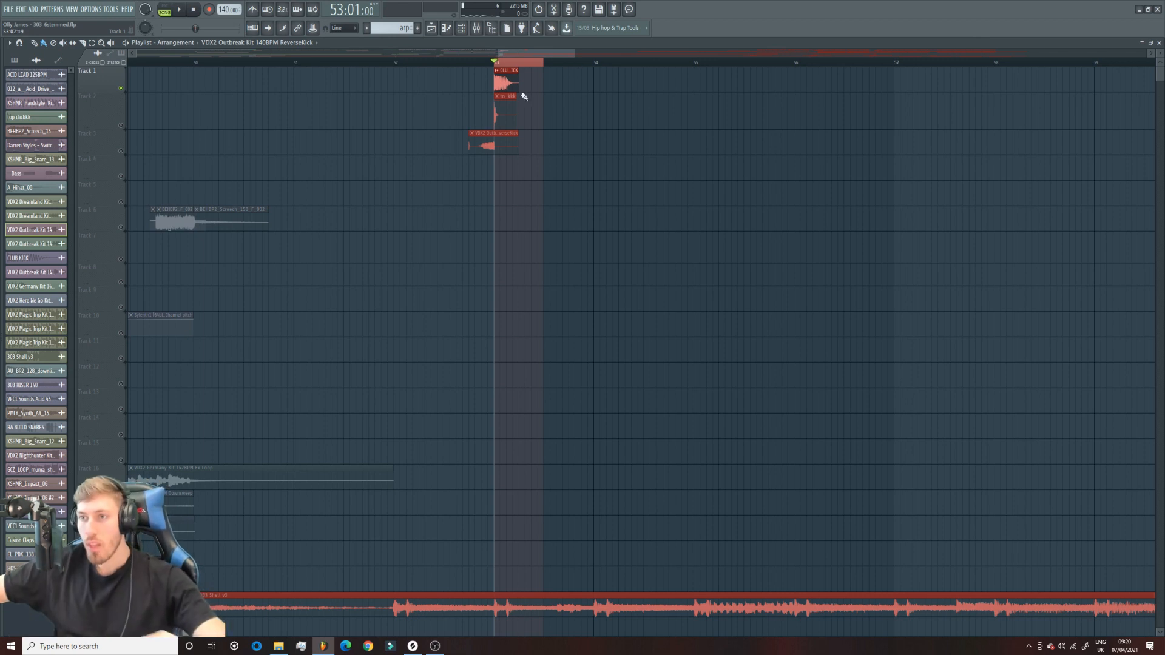
Step: Play the looped kick, and shorten the loop to one beat so it ends with the kick clip
key("space")
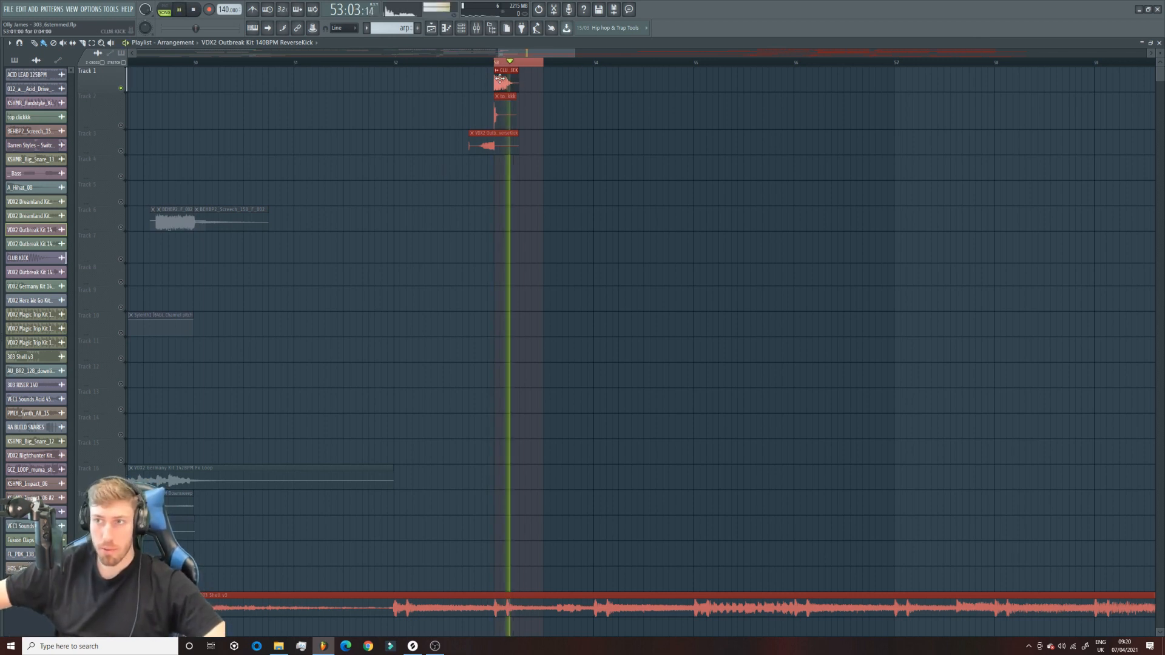
double_click(499, 78)
key("space")
left_click_drag(543, 63, 522, 69)
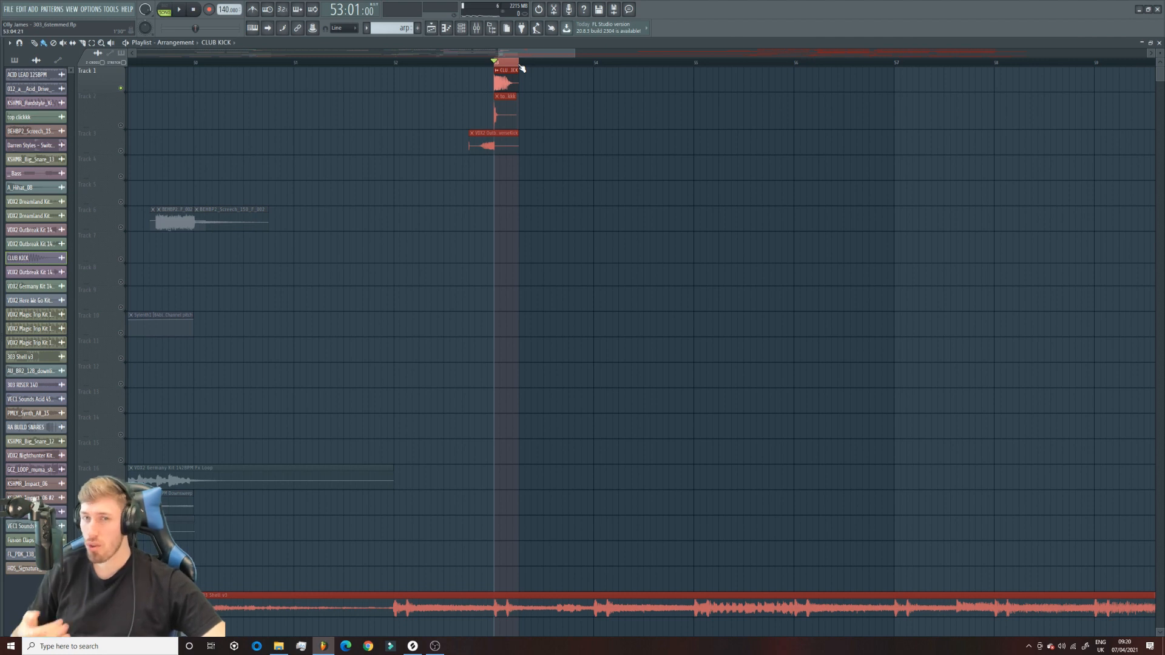
Step: Open the CLUB KICK sample settings, check its mixer channel, and play the looped kick while viewing the waveform
double_click(505, 86)
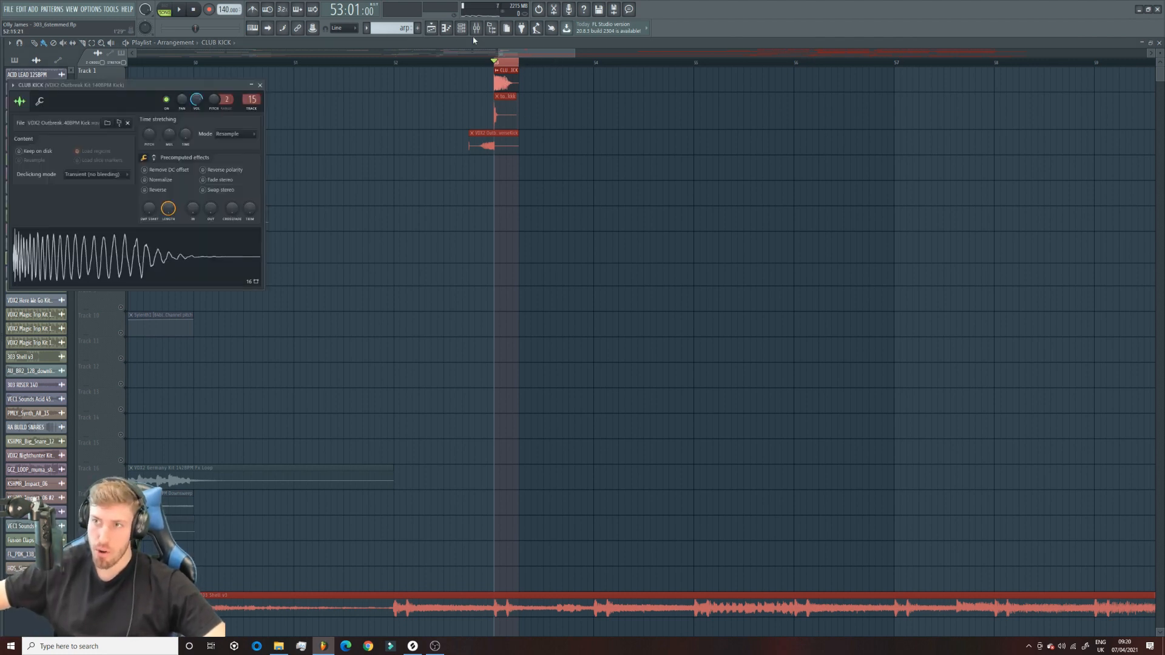
left_click(482, 28)
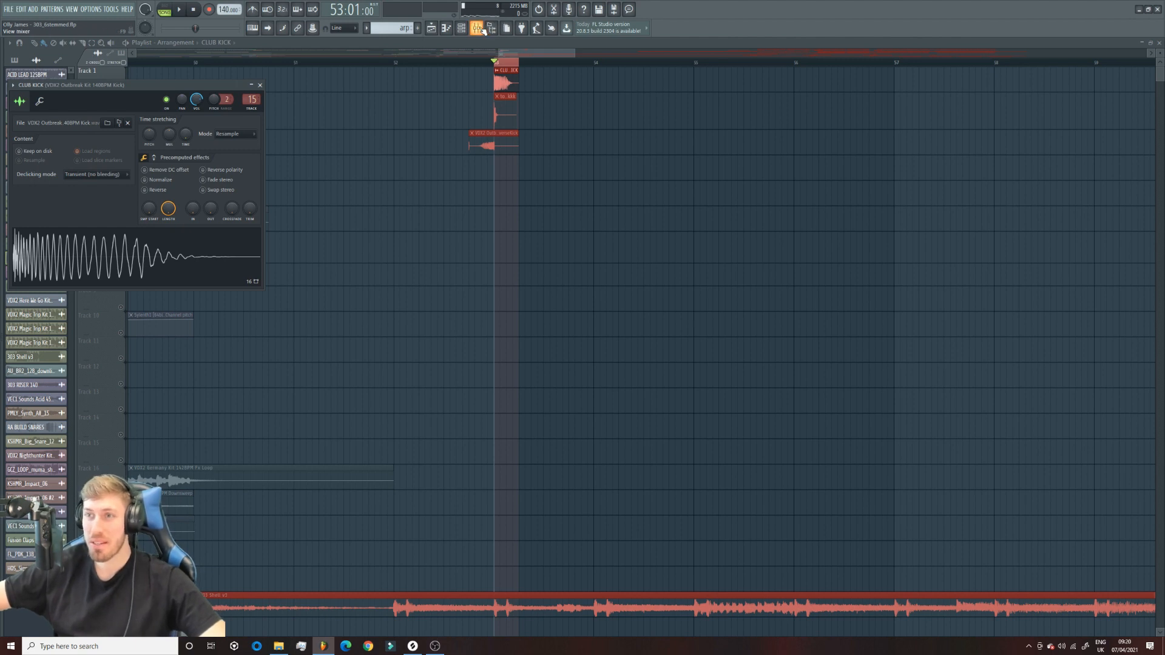
left_click(483, 29)
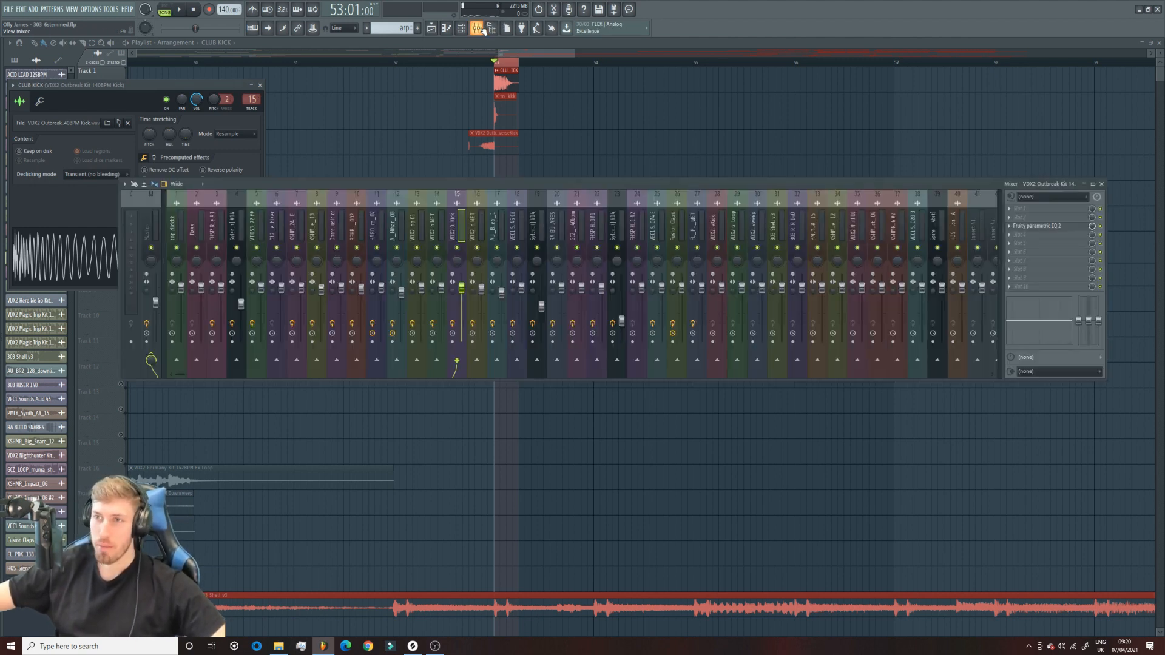
left_click(483, 29)
key("space")
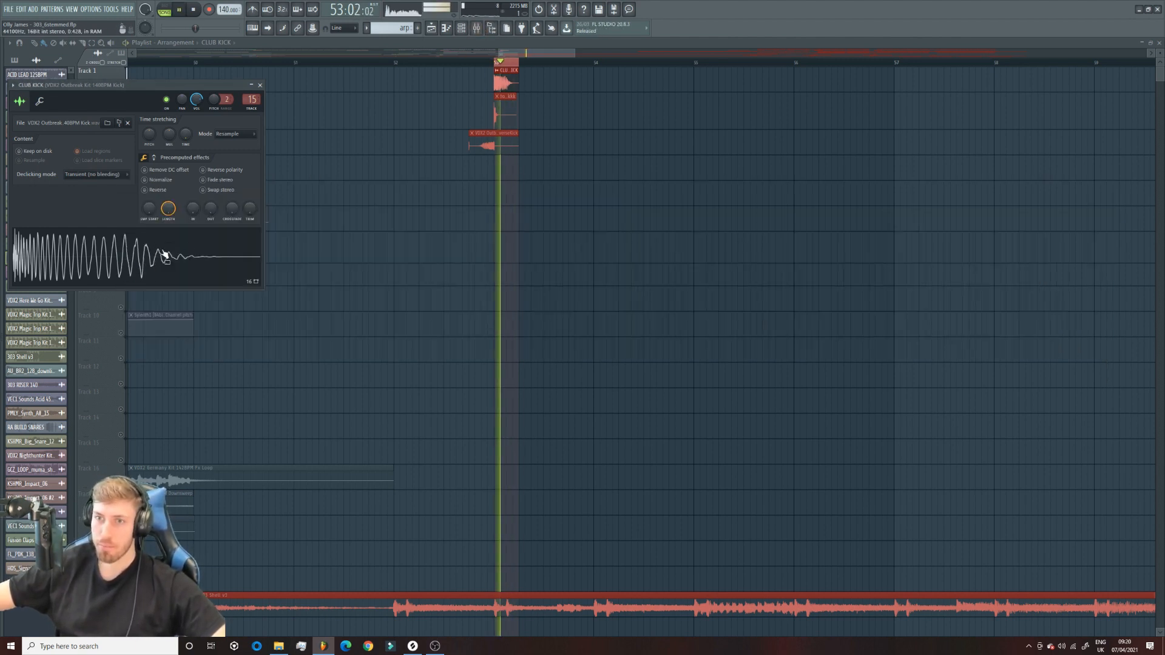
key("space")
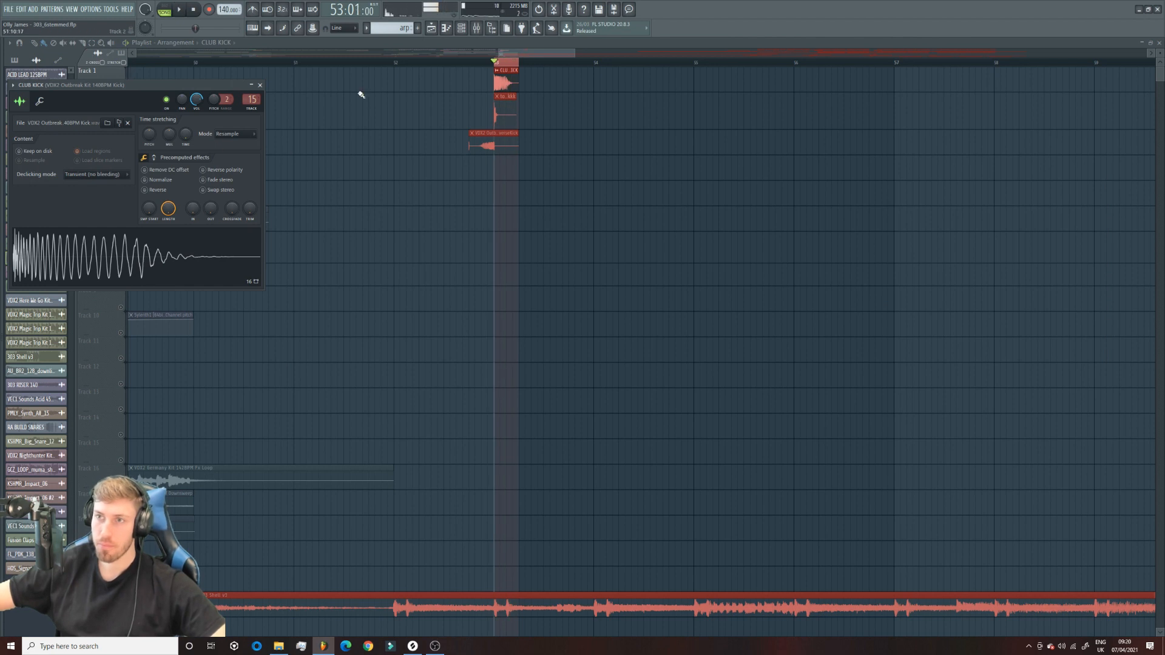
Step: Examine the Fruity parametric EQ 2 on the CLUB KICK mixer channel while the kick loops, and close all open windows
left_click(480, 30)
left_click(1046, 227)
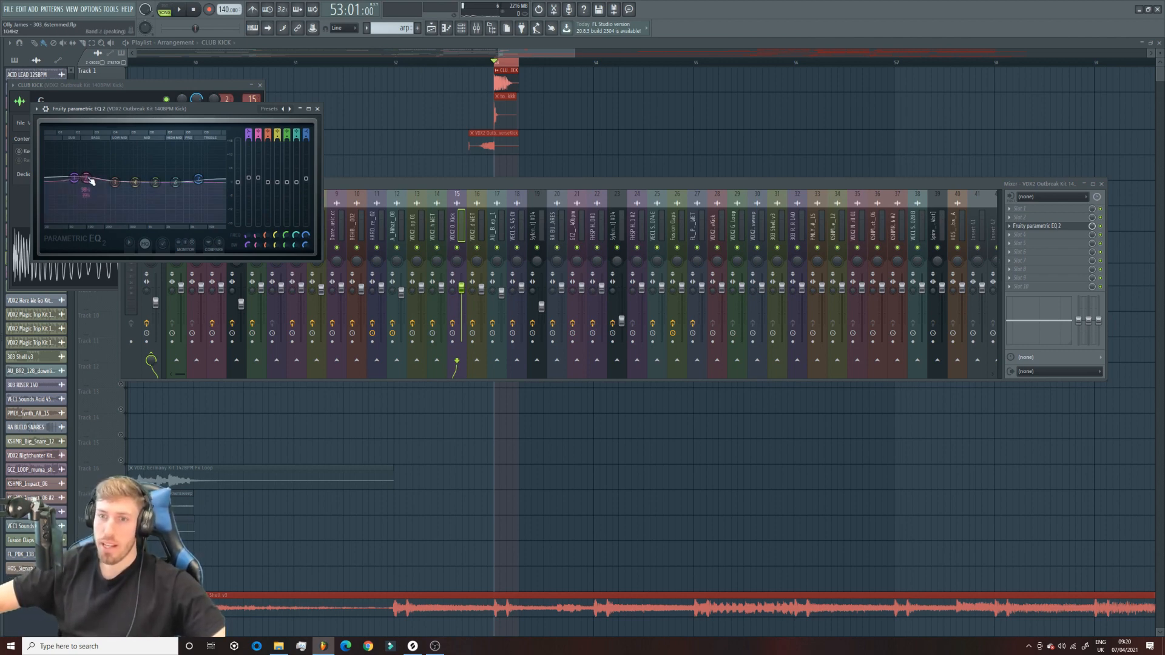
key("space")
left_click(1103, 231)
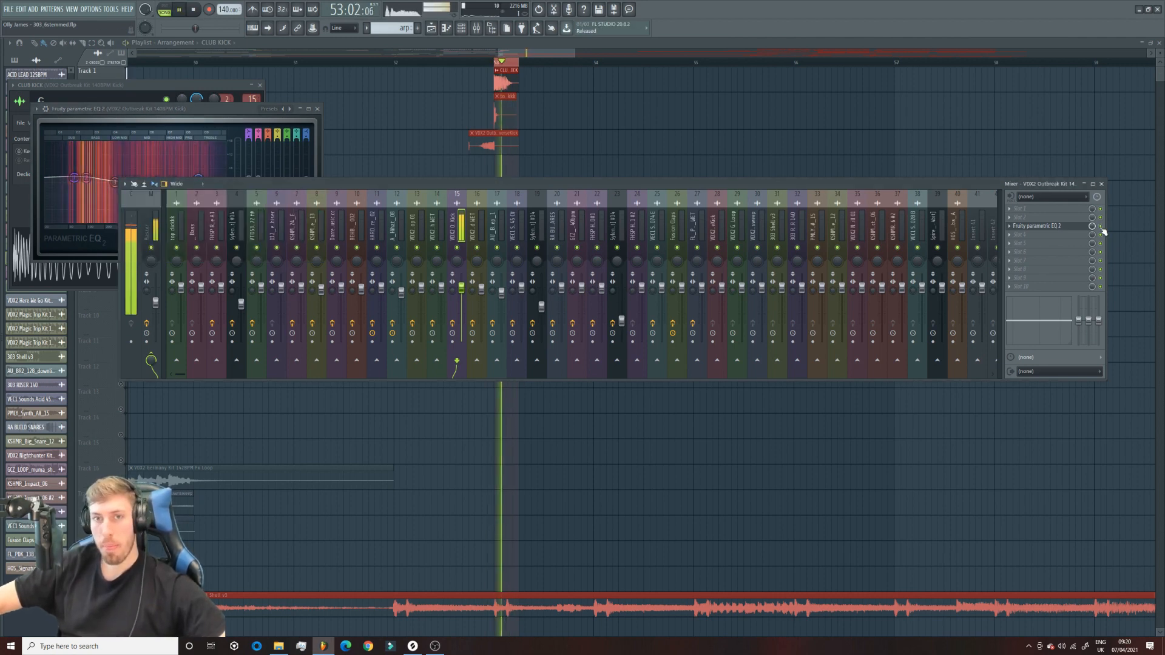
key("space")
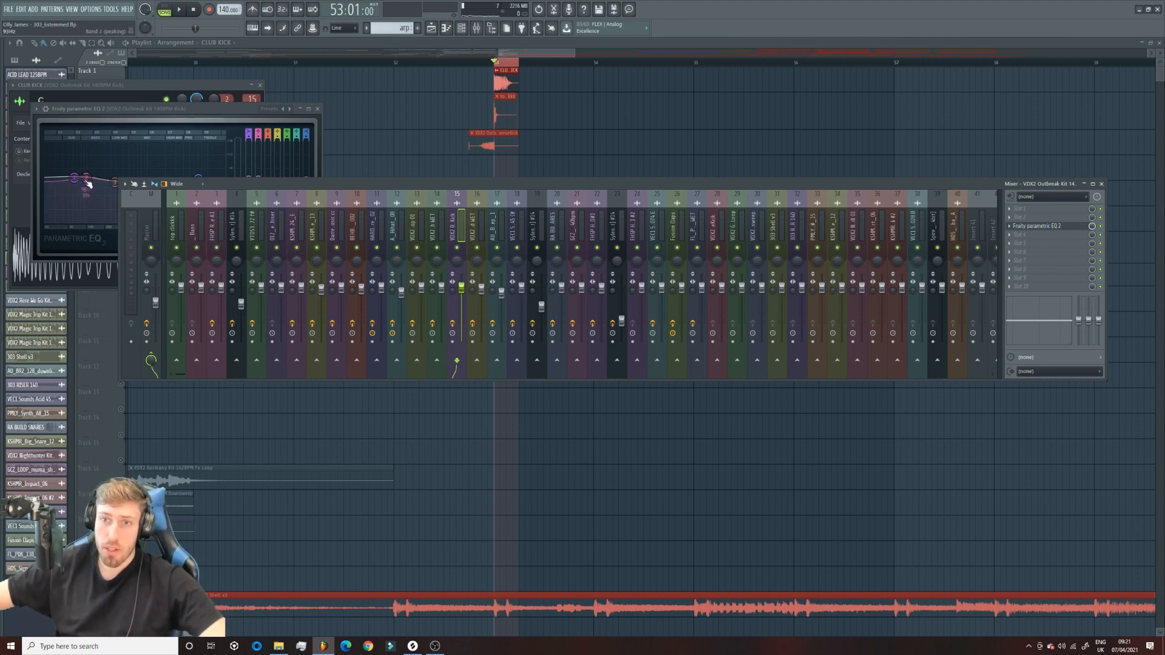
key("F12")
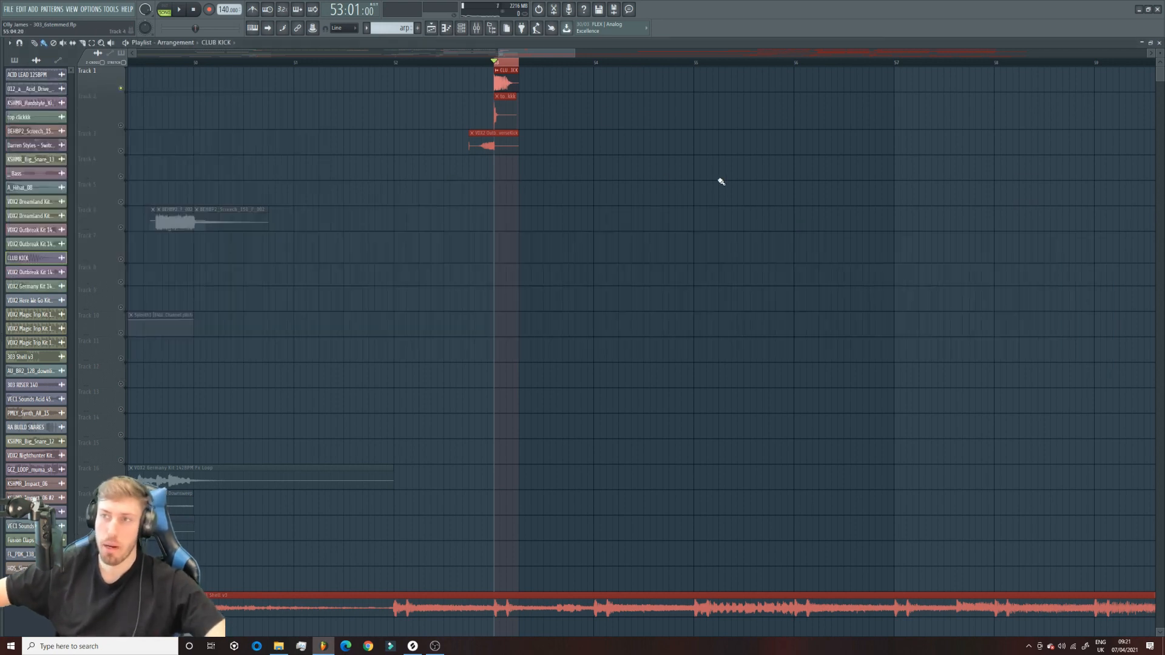
Step: Solo Track 2, view the top clickkk sample settings, and enable Track 1 to play the click layered with the kick
left_click(497, 119)
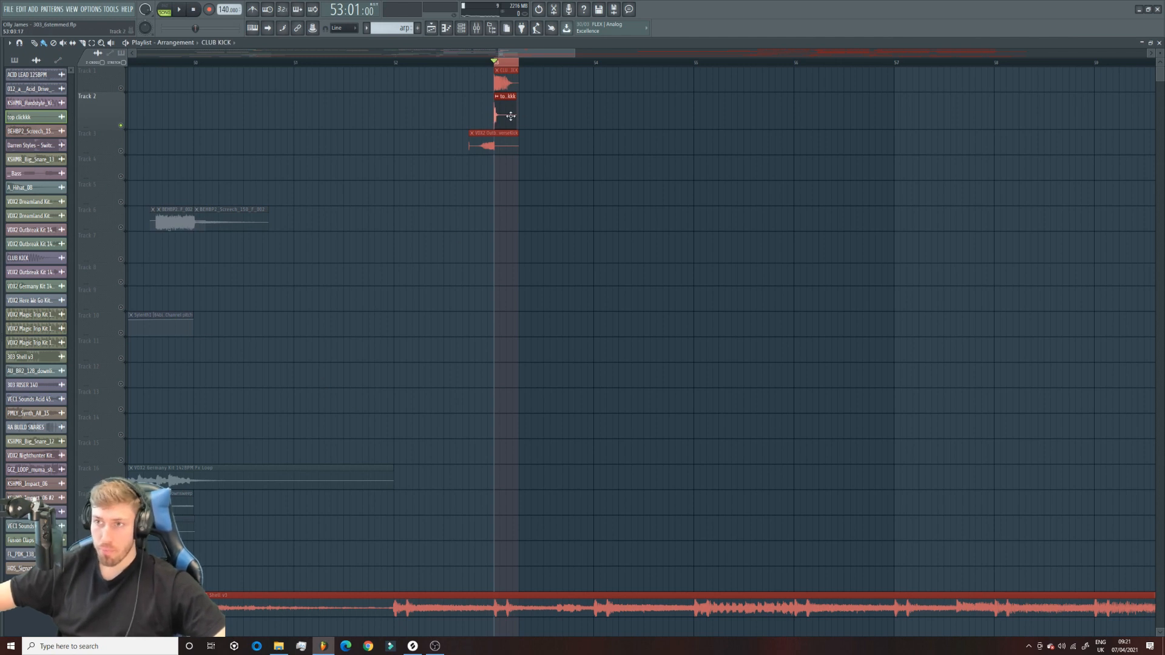
double_click(510, 116)
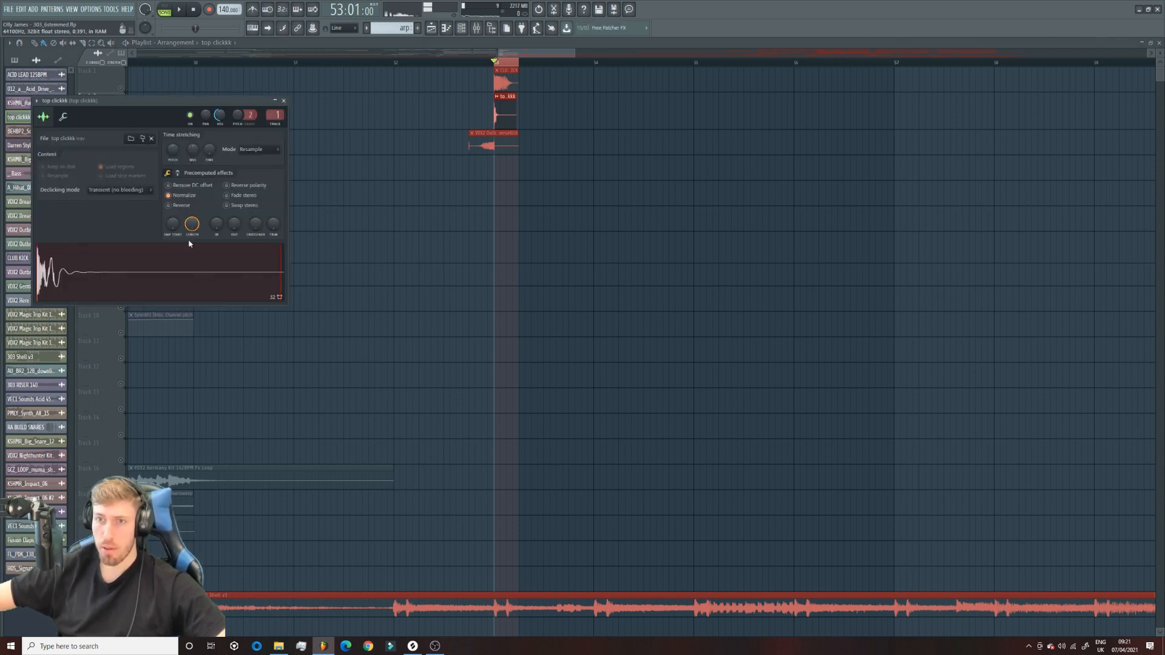
left_click(121, 89)
key("space")
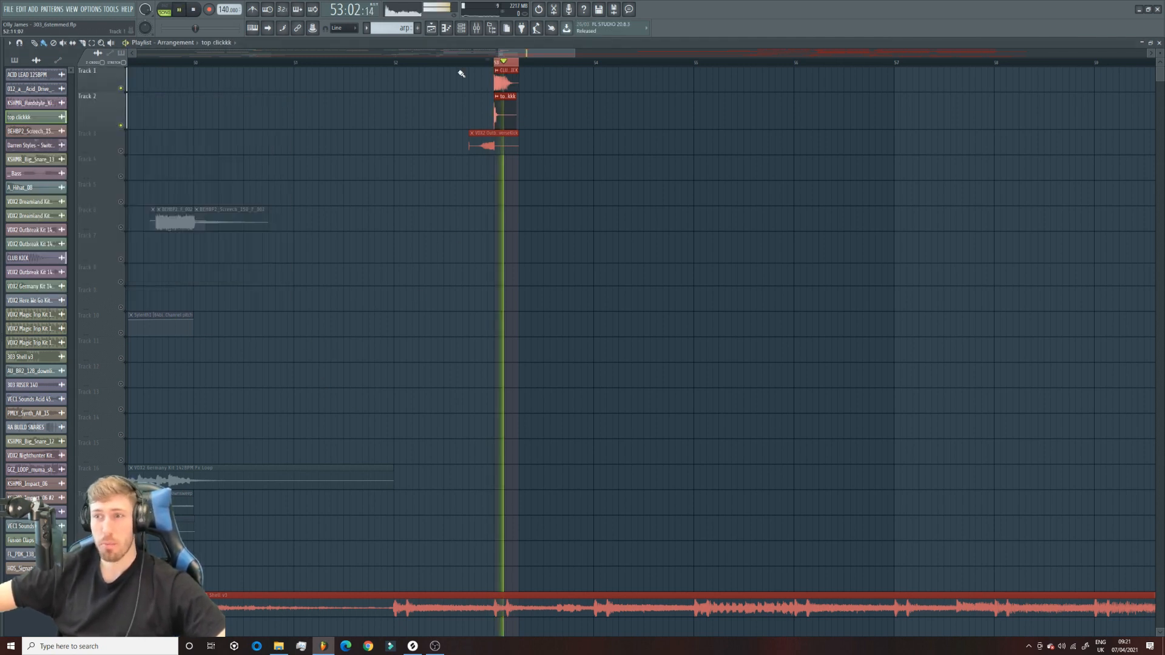
Step: Mute and unmute Track 2 to compare the kick with and without its click, view the top clickkk settings, and stop playback
left_click(121, 126)
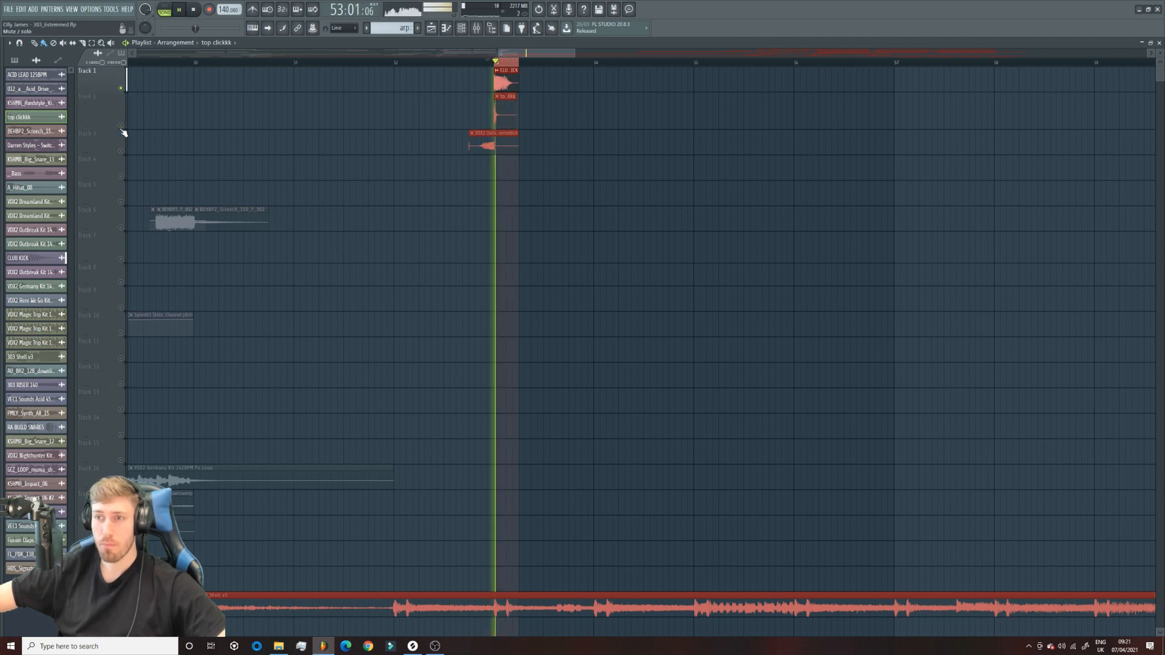
left_click(121, 126)
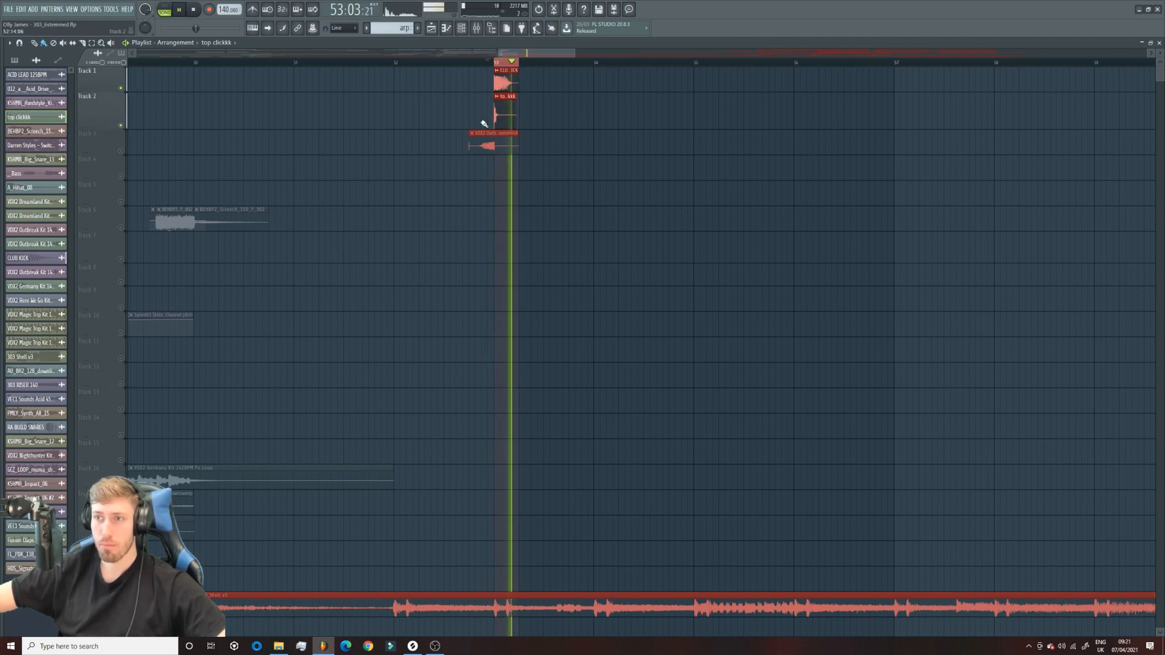
double_click(503, 117)
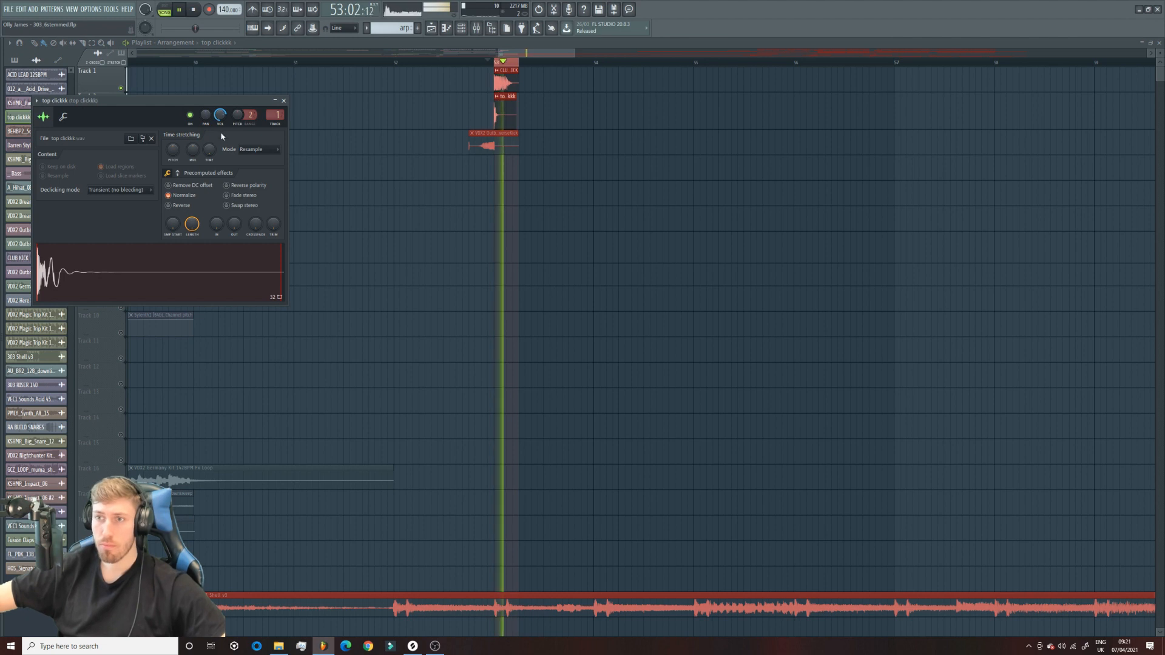
key("space")
left_click(642, 219)
key("ctrl+z")
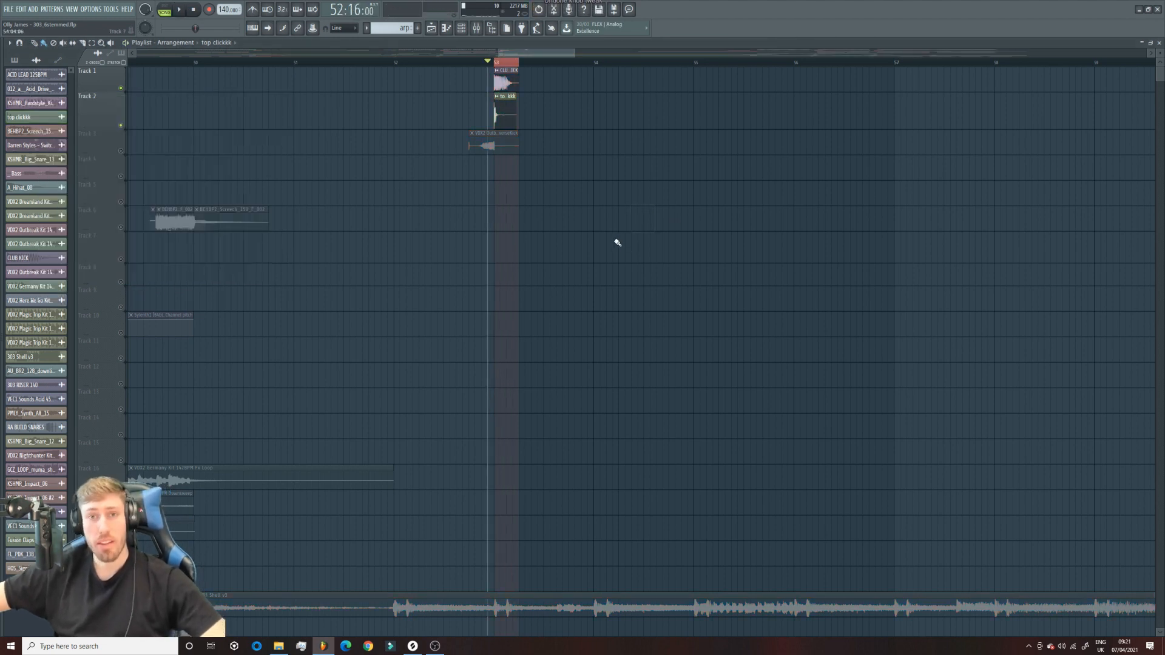
Step: Clear the loop region, enable Track 3, and place the playhead at 52:13, where the reverse kick clip starts
right_click(522, 65)
right_click(522, 64)
right_click(519, 65)
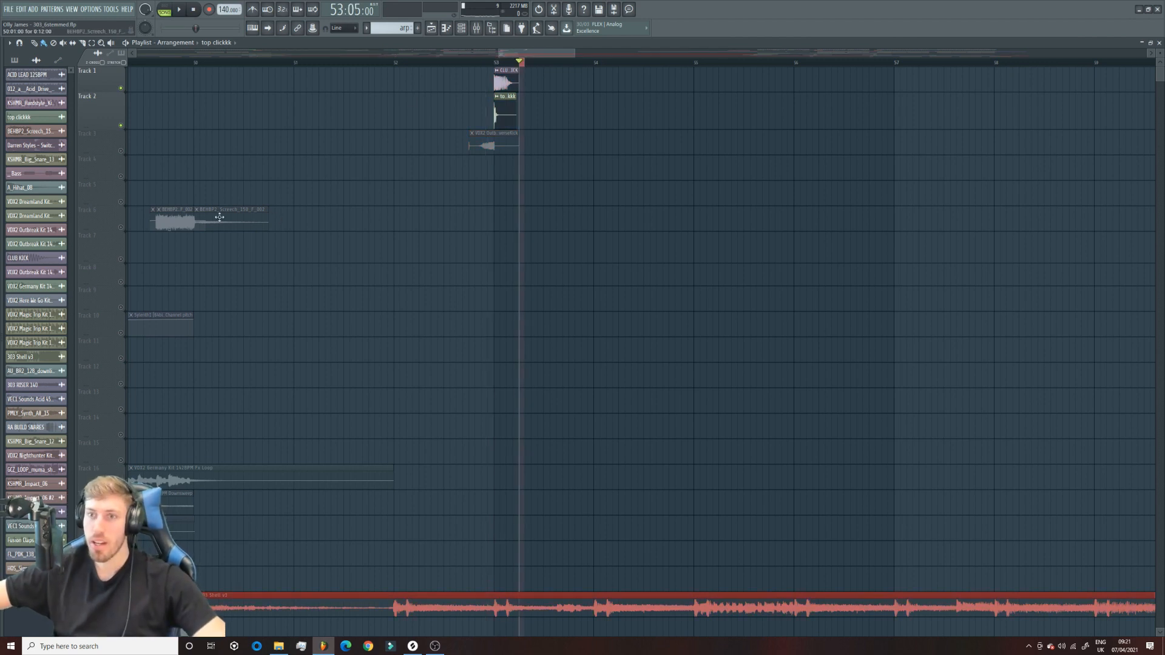
left_click(123, 152)
left_click(470, 63)
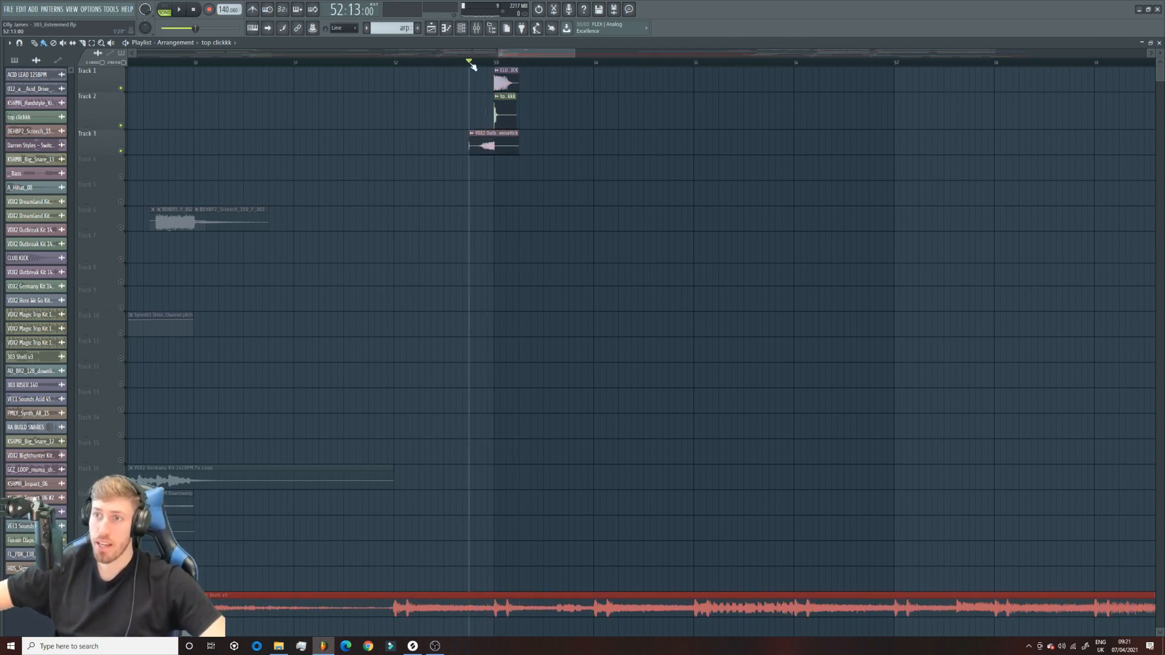
Step: Play the reverse kick on Track 3 layered with the club kick and the top click
double_click(496, 151)
key("Escape")
key("space")
key("space")
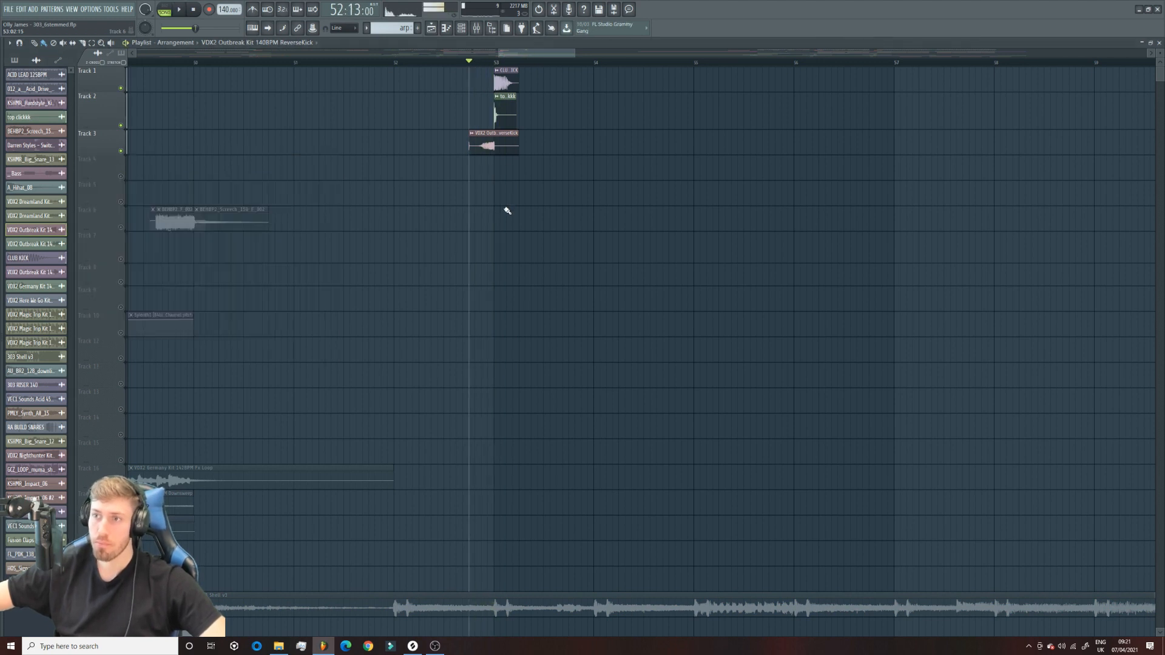
Step: Trim both ends of the reverse kick clip on Track 3 so it ends just after the main kick starts
double_click(517, 151)
key("Escape")
left_click_drag(516, 151, 499, 152)
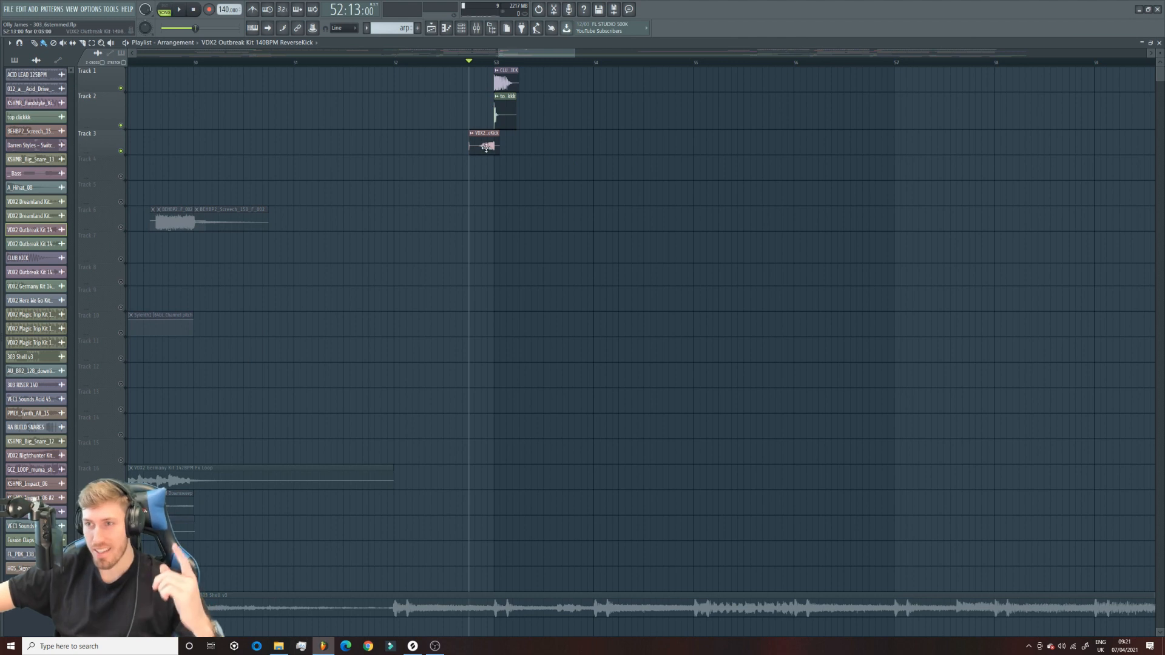
left_click_drag(469, 145, 476, 146)
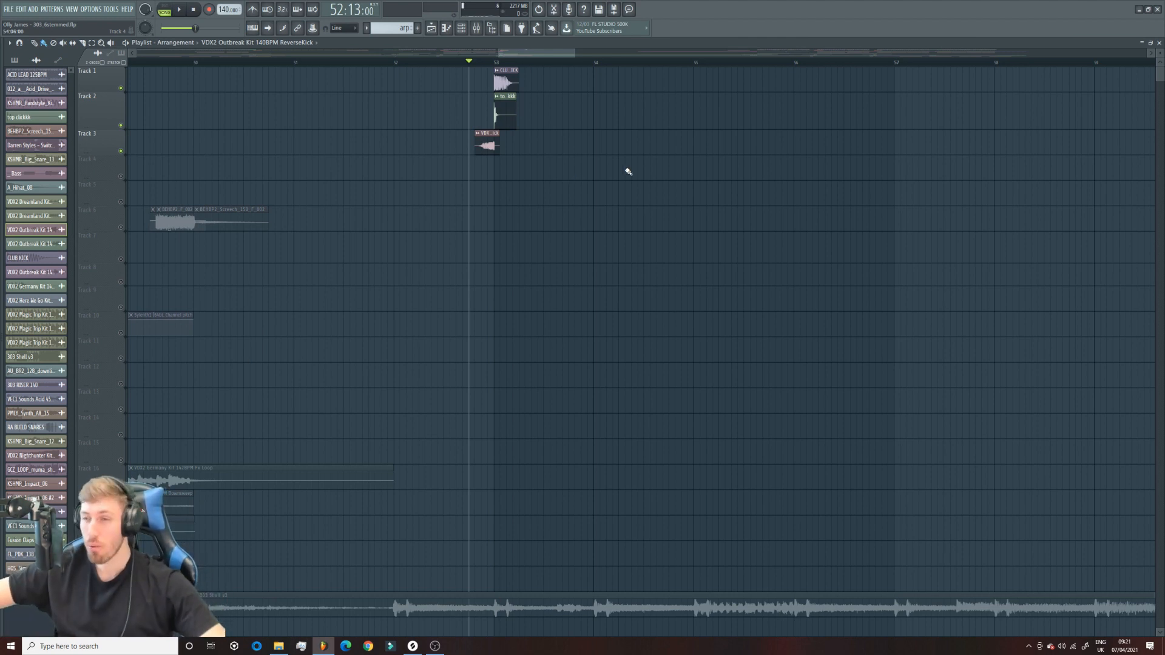
Step: Loop a region from 52:13 to past the end of the layered kick and play it
left_click_drag(572, 51, 554, 74)
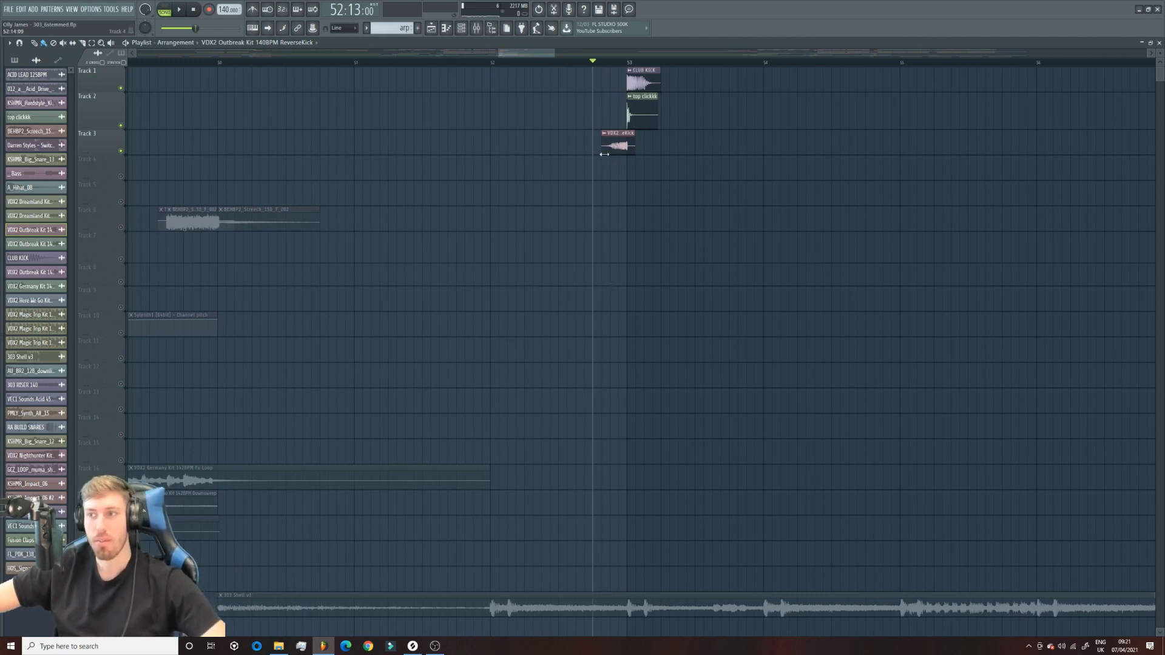
left_click_drag(598, 62, 678, 66)
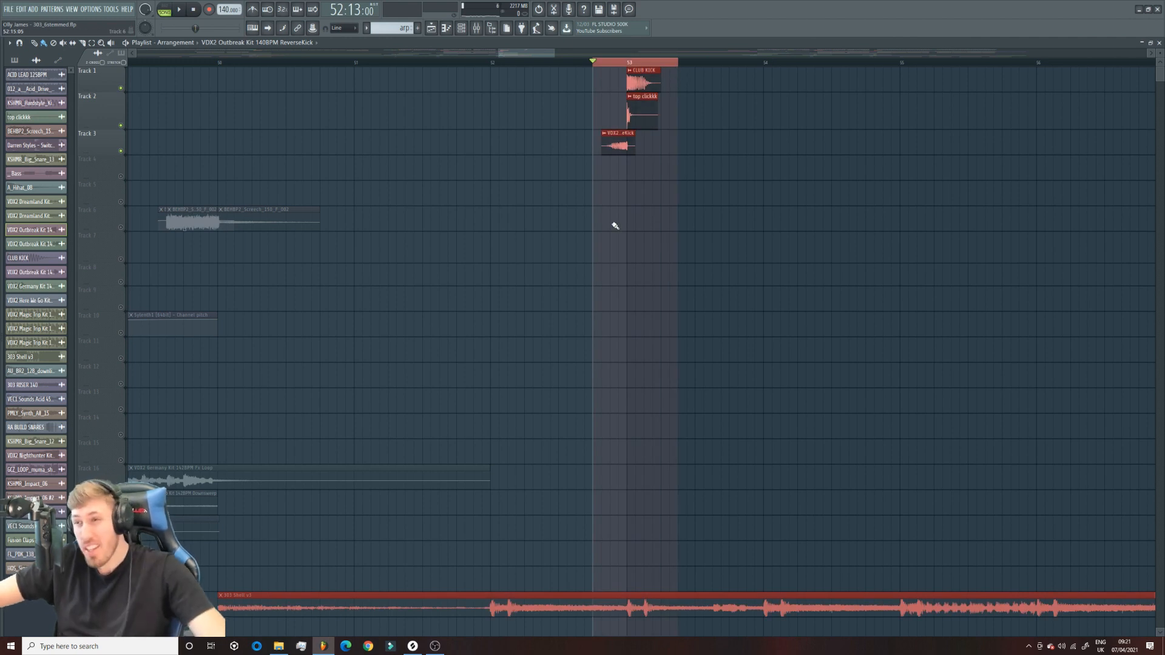
key("space")
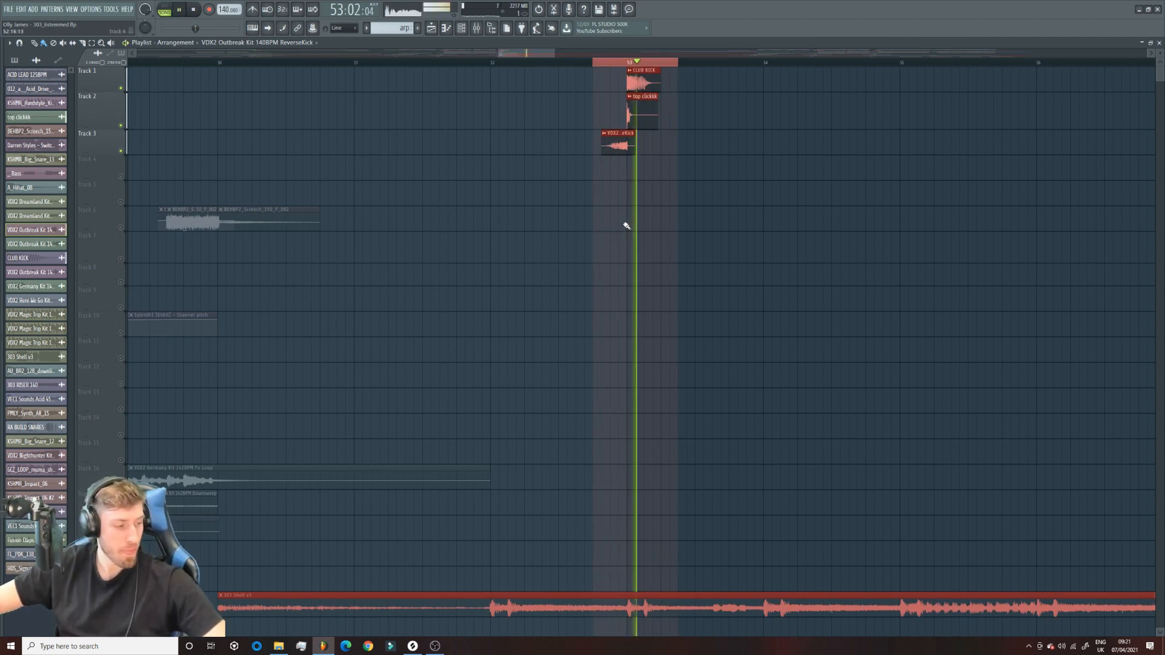
key("space")
Step: Delete the demonstration kick layers at bar 53 and clear the loop region
key("Delete")
left_click_drag(593, 63, 677, 69)
left_click_drag(554, 55, 492, 68)
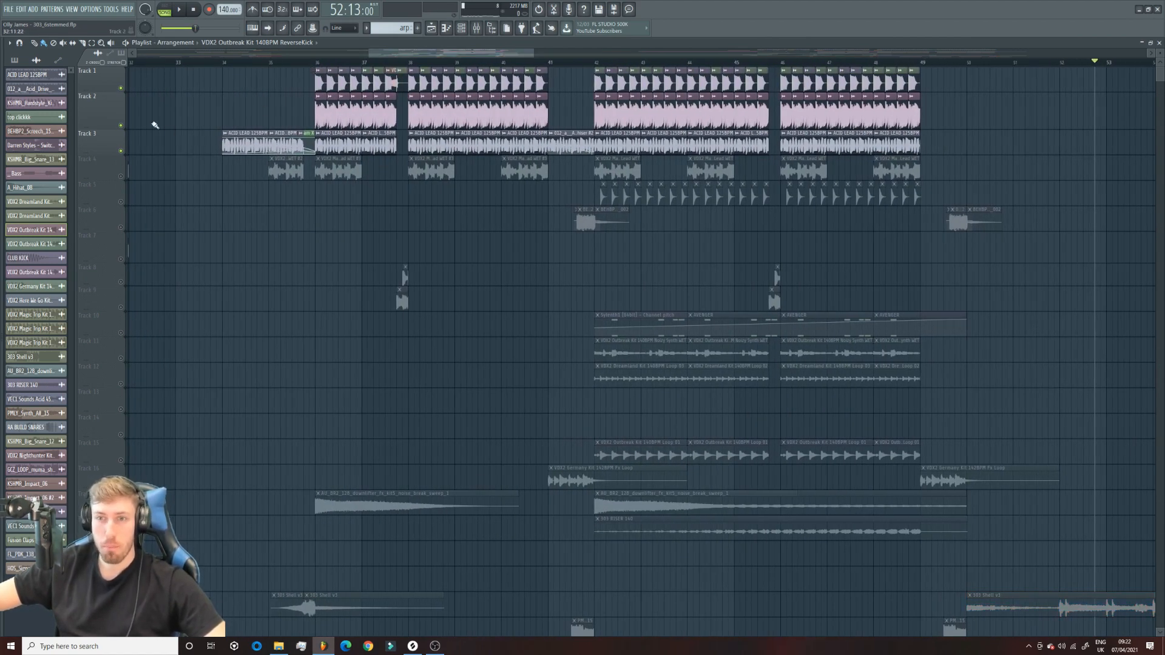
Step: Mute Track 2, play the arrangement from 35:11 with Track 4 enabled, then mute Track 4 and stop playback
left_click(122, 125)
left_click(299, 62)
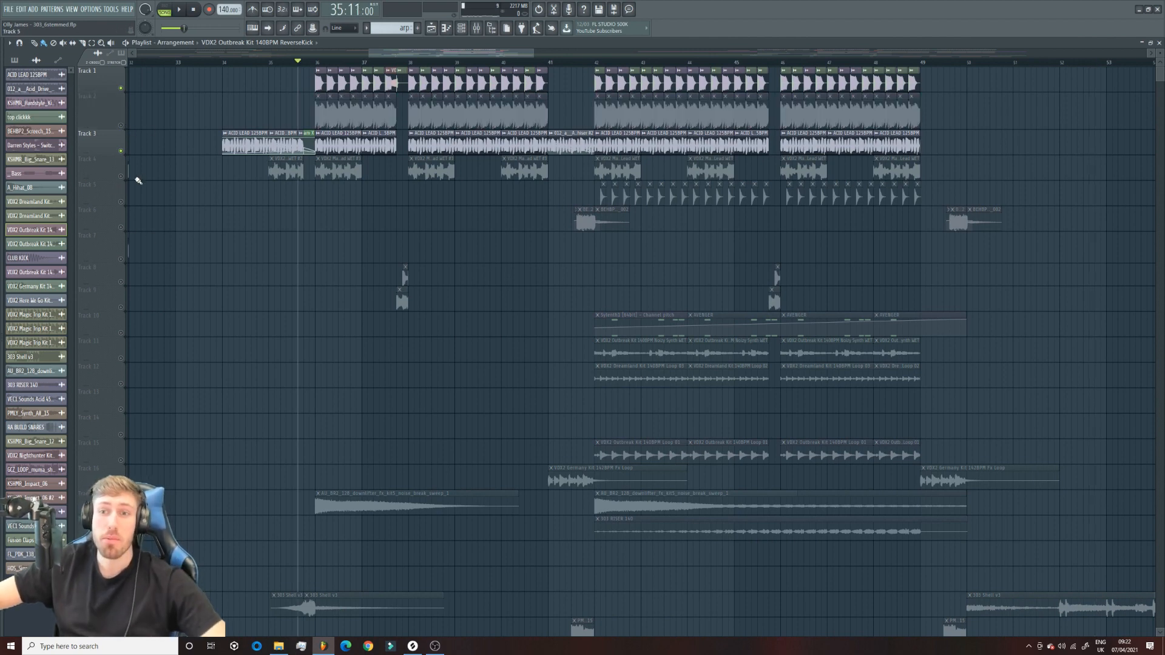
left_click(120, 176)
key("space")
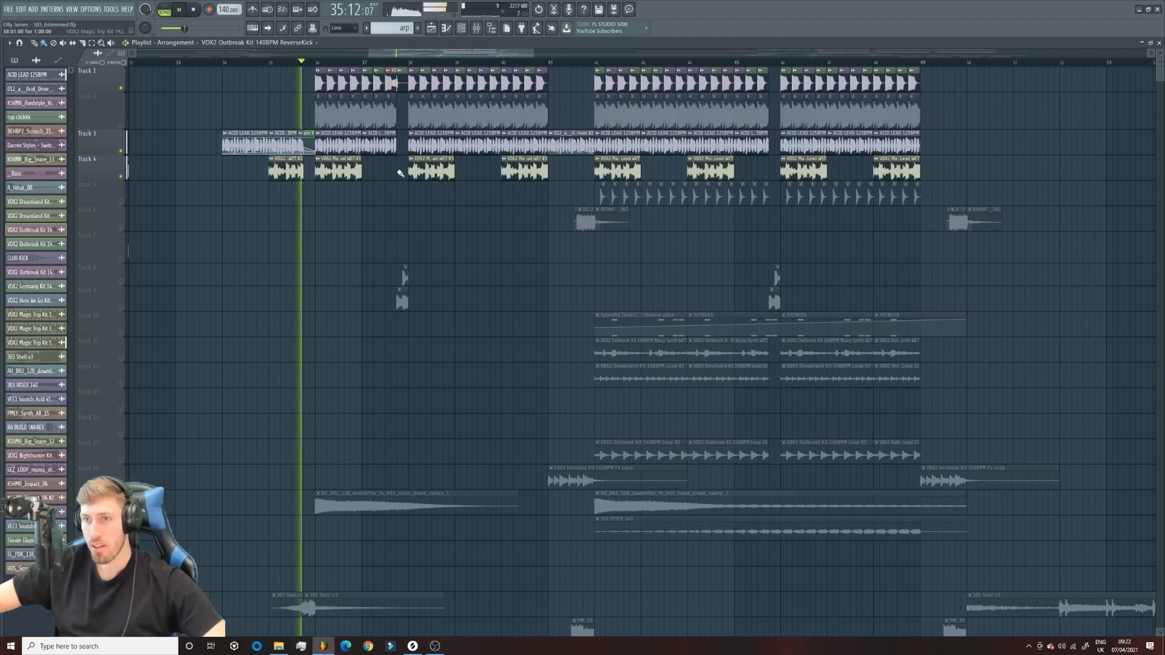
left_click(121, 176)
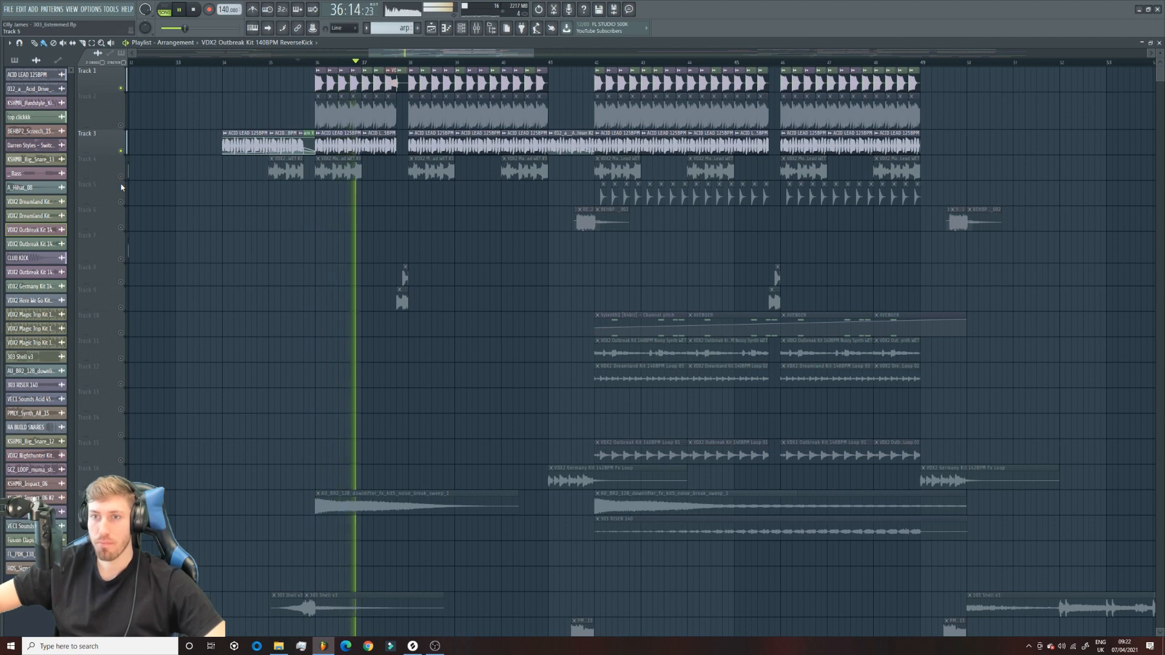
key("space")
Step: Leave only Track 2 audible, open the KSHMR_Hardstyle_Kick_24_E sample settings, and preview the sample
left_click(120, 151)
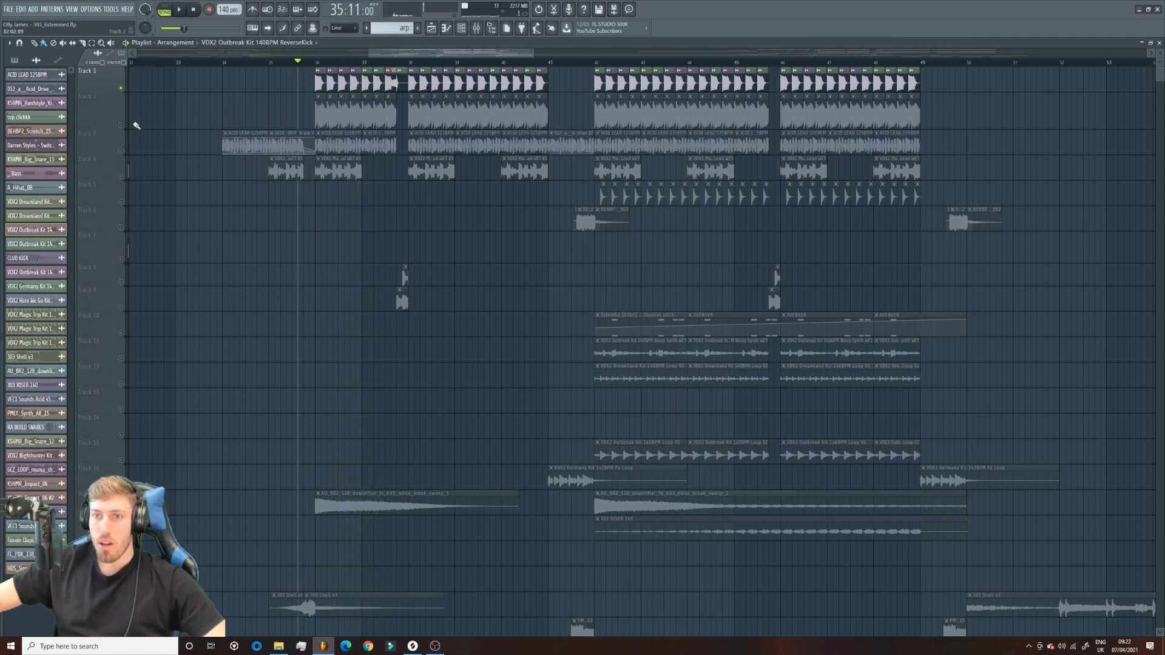
left_click(121, 125)
double_click(321, 116)
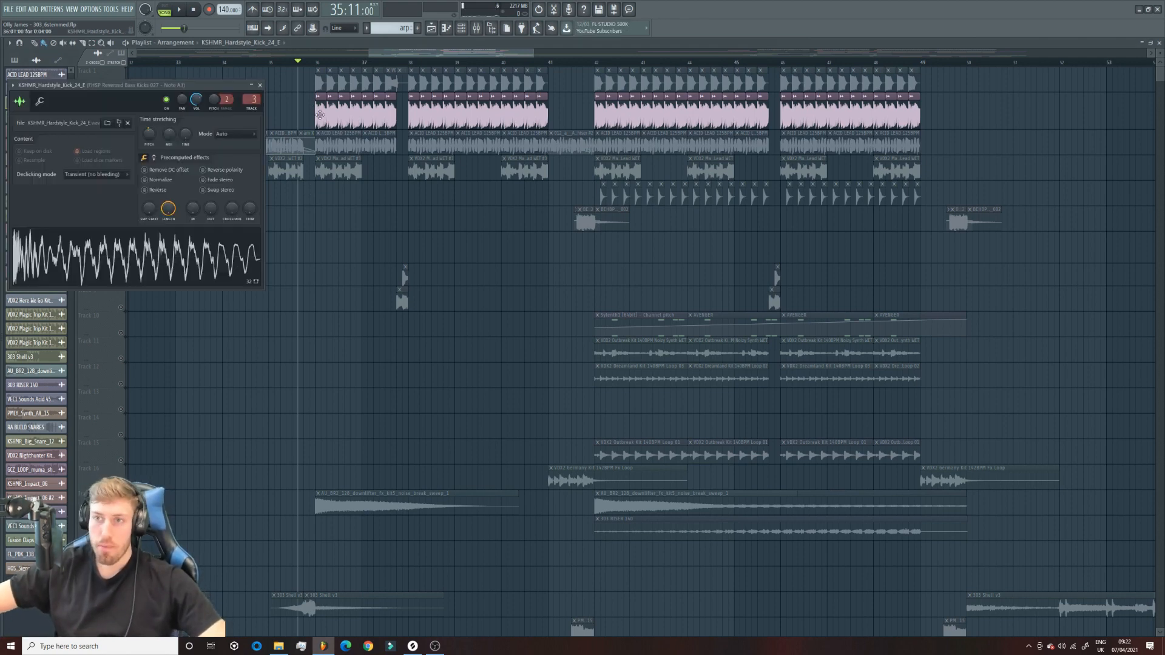
left_click(186, 258)
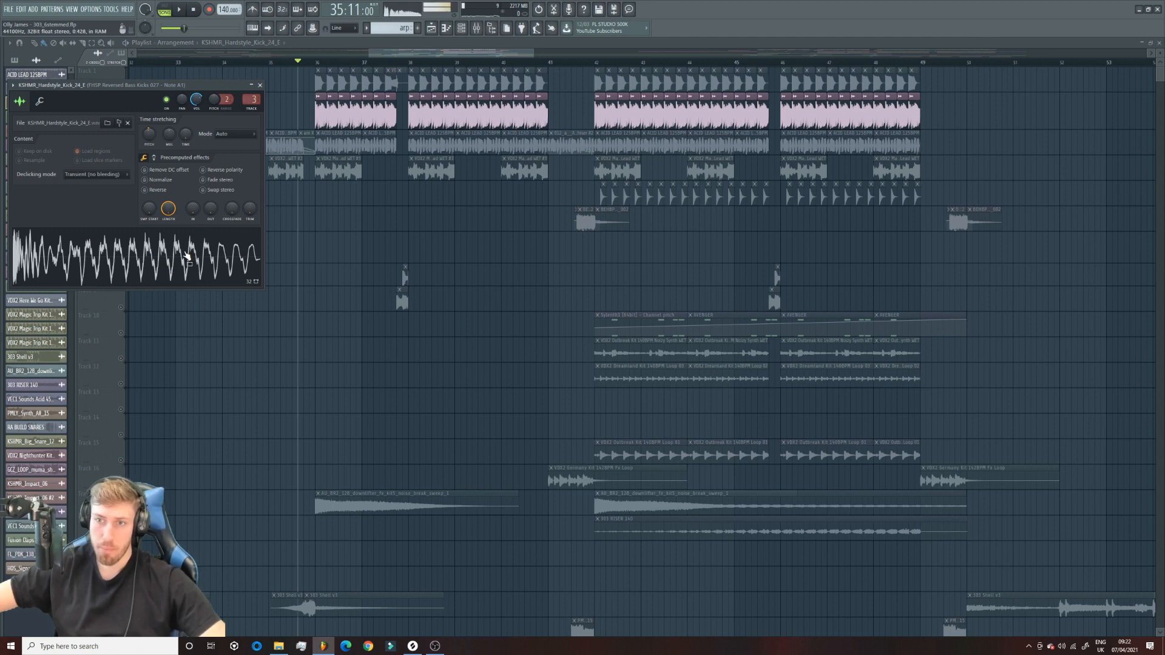
Step: Place a copy of the KSHMR_Hardstyle_Kick_24_E clip on Track 6 at 35:11 and make it unique
double_click(330, 117)
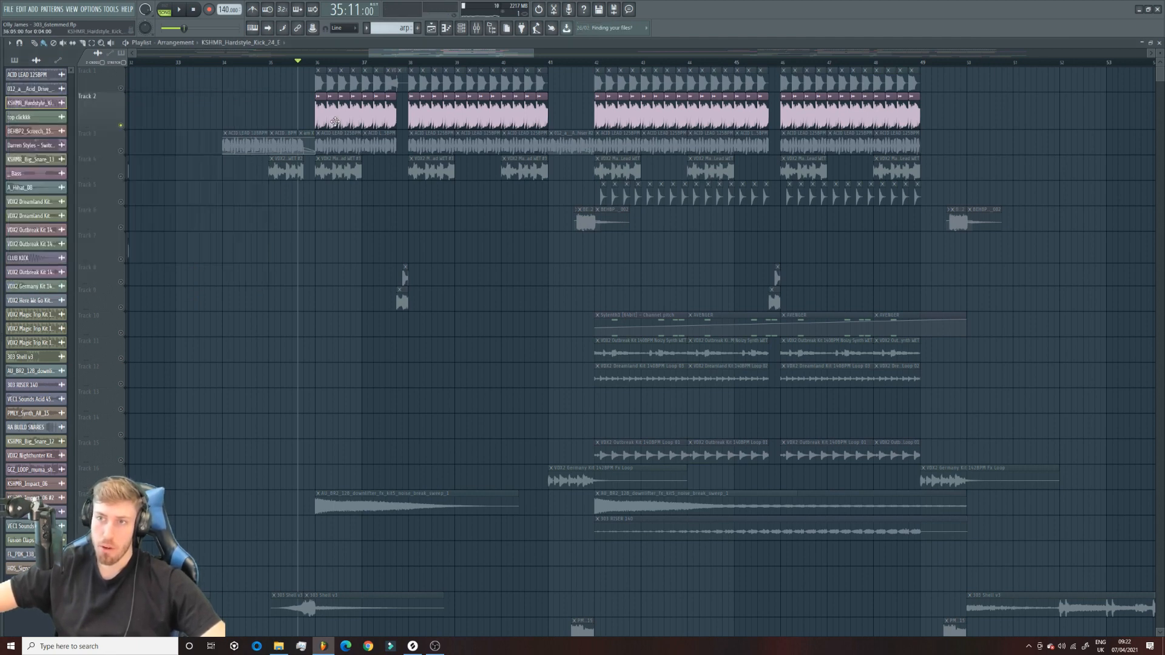
left_click(303, 215)
left_click(301, 211)
left_click(325, 279)
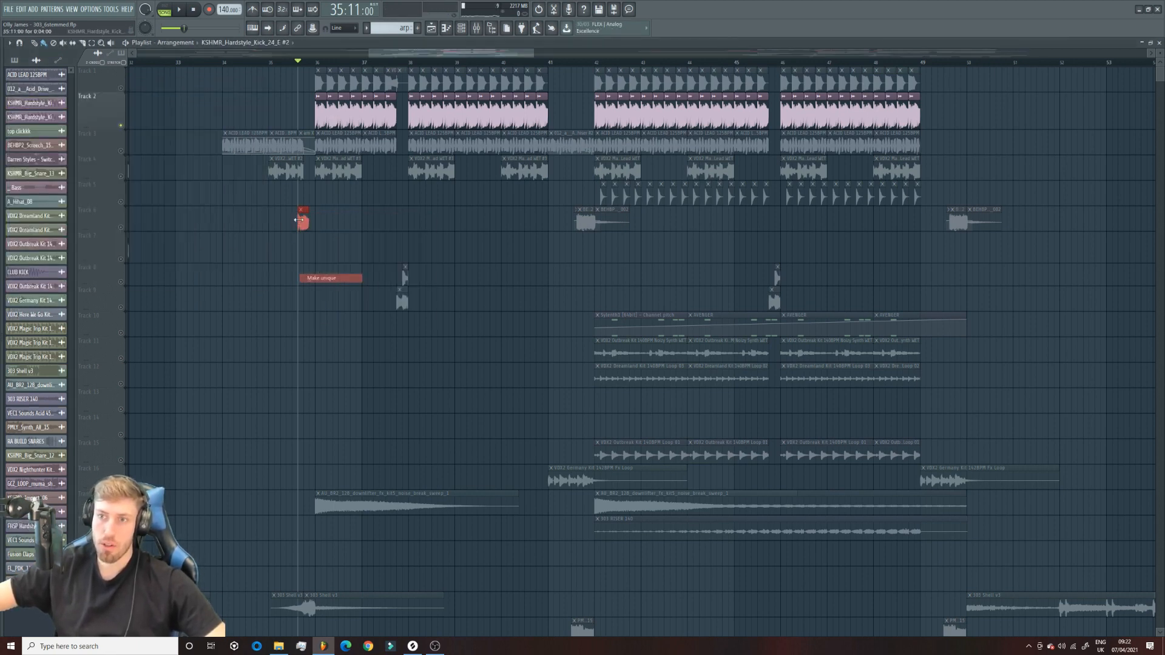
Step: Open the copied kick's sample settings, route it to free mixer track 41, and preview the sample
double_click(301, 222)
key("ctrl+l")
left_click(208, 133)
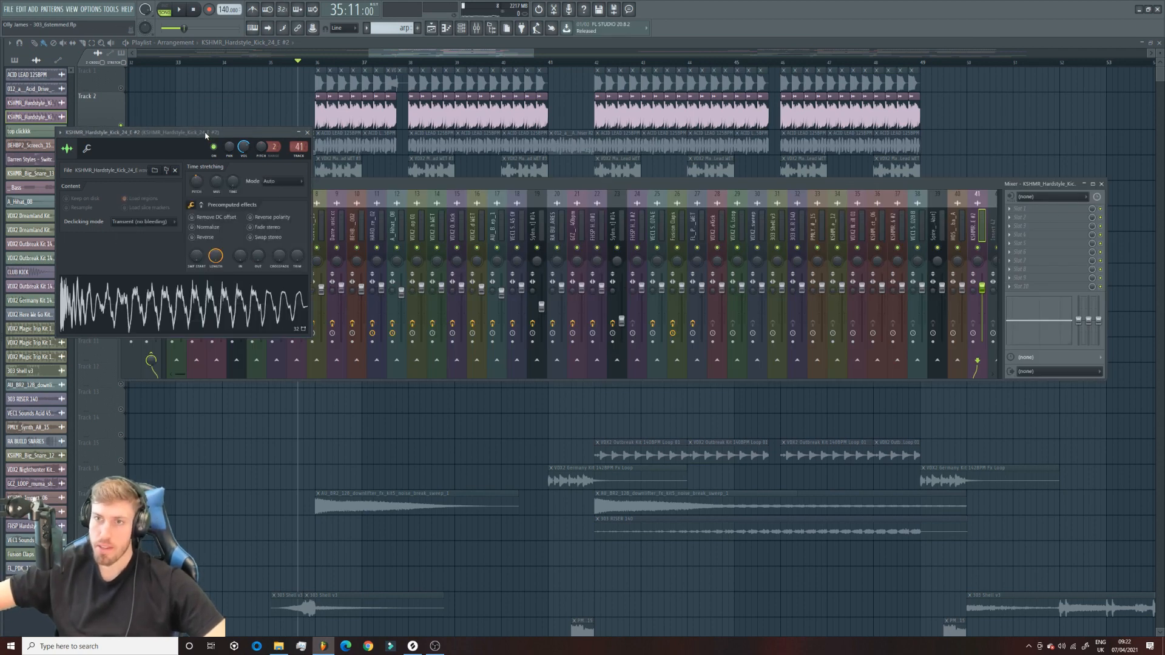
left_click(203, 315)
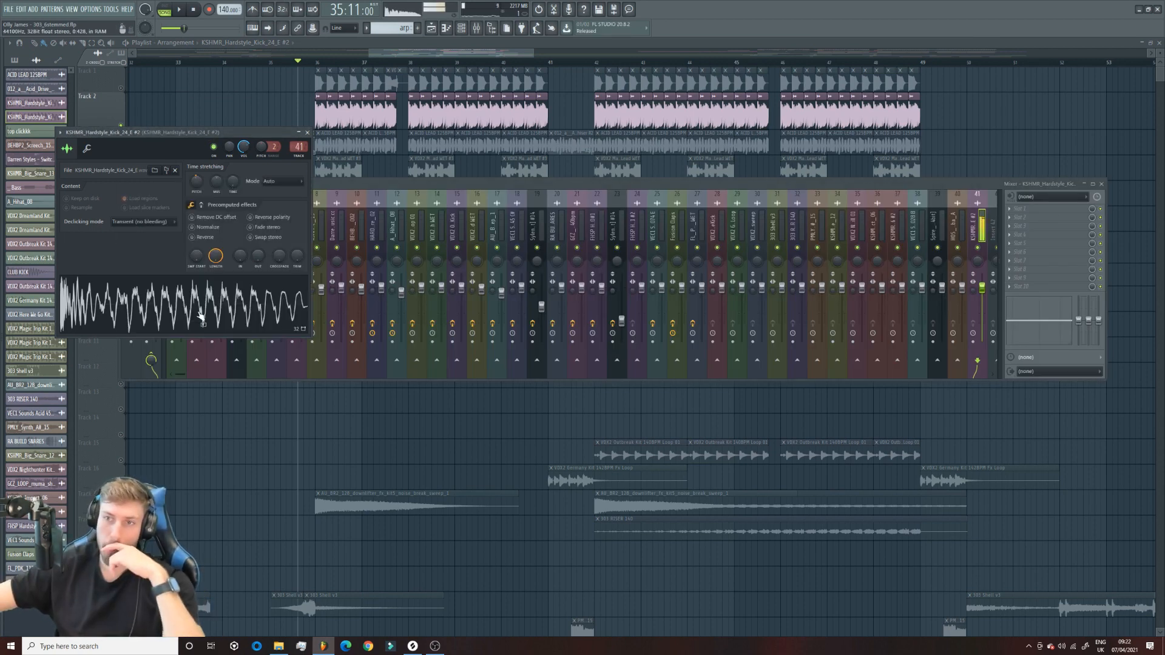
Step: Set the copied kick's time-stretching mode to Resample, then close the windows and delete the copy from Track 6
left_click(282, 181)
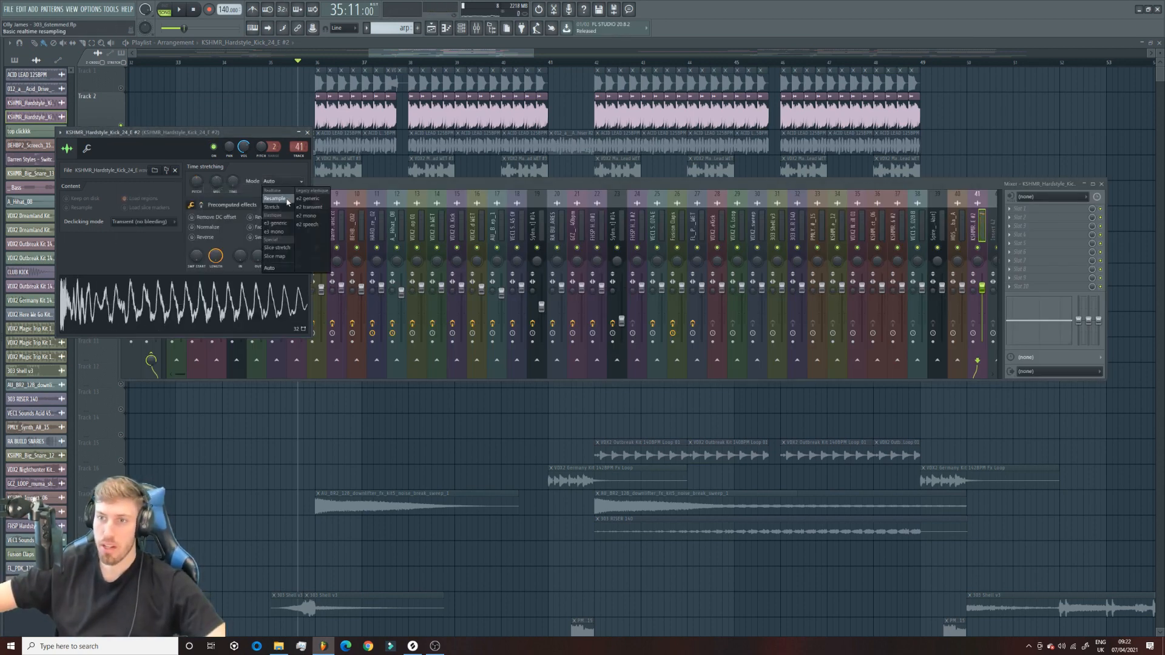
left_click(288, 201)
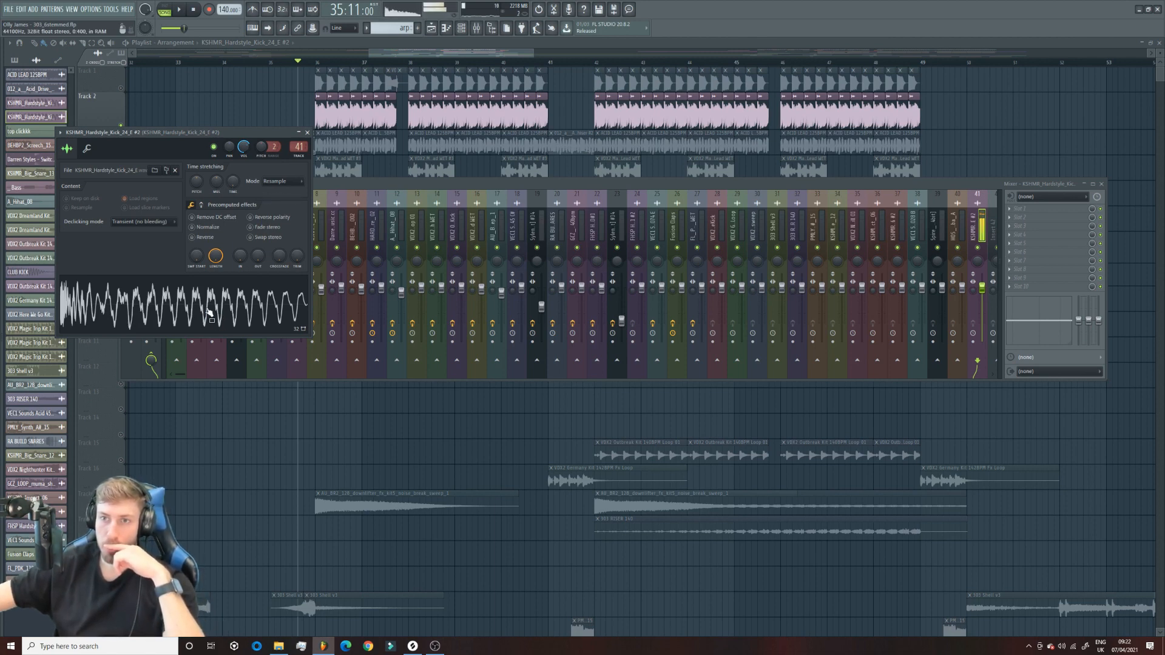
key("F12")
right_click(304, 222)
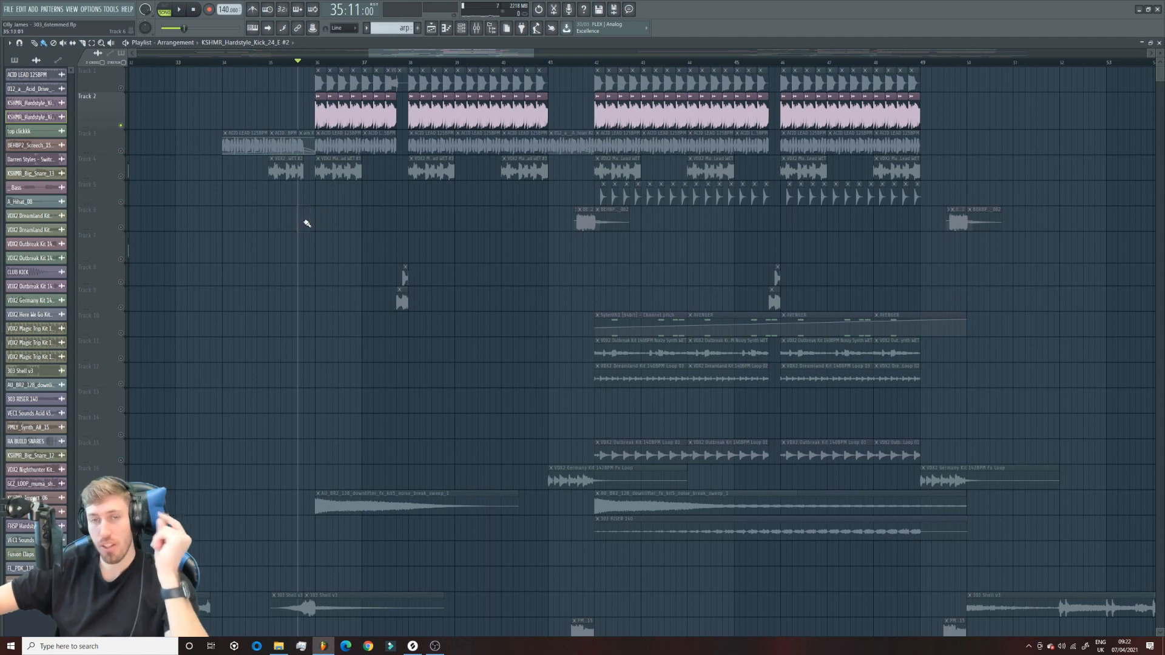
Step: Open the ACID LEAD 125BPM sample settings, preview the sample, stop it, and close the settings
double_click(339, 147)
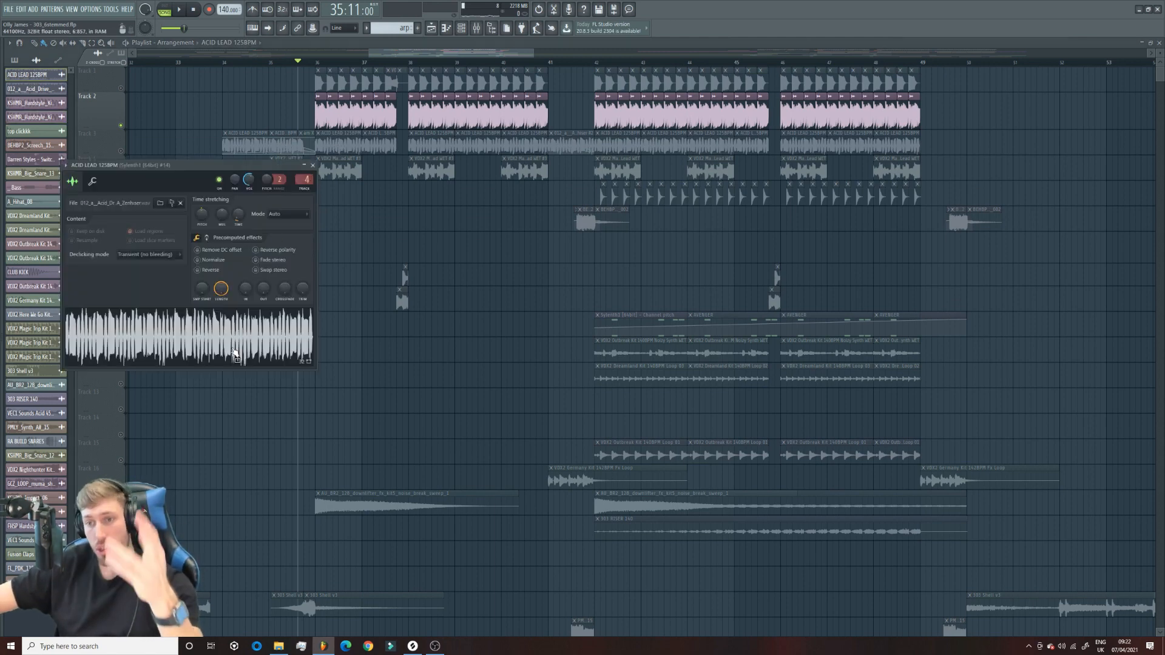
left_click(231, 346)
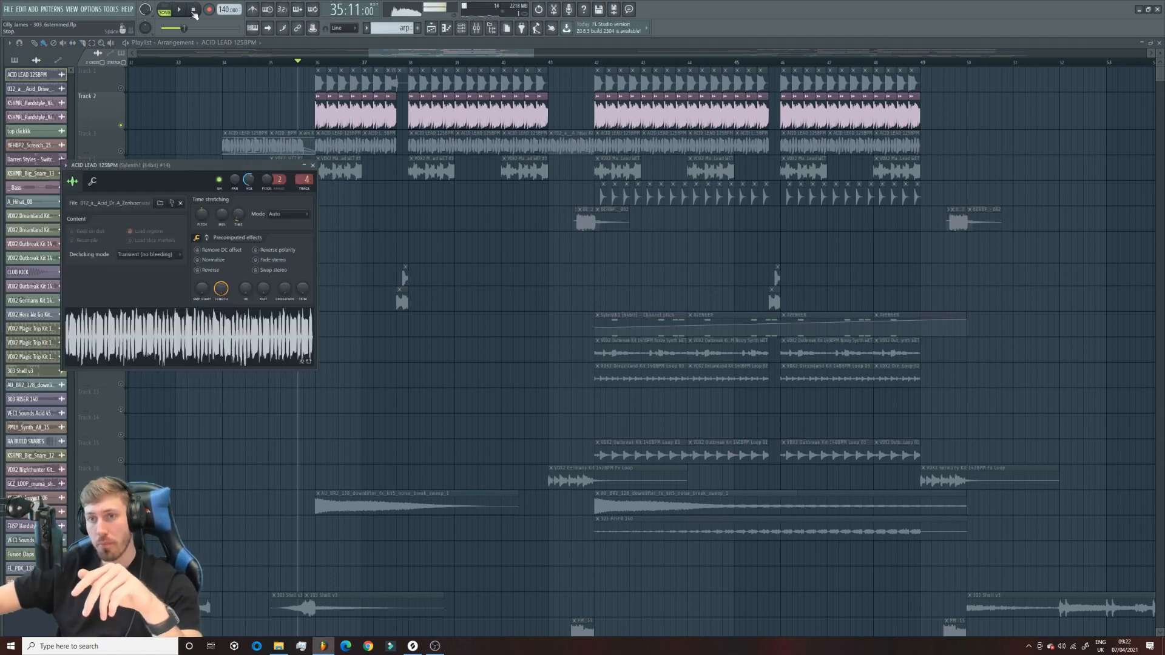
left_click(193, 11)
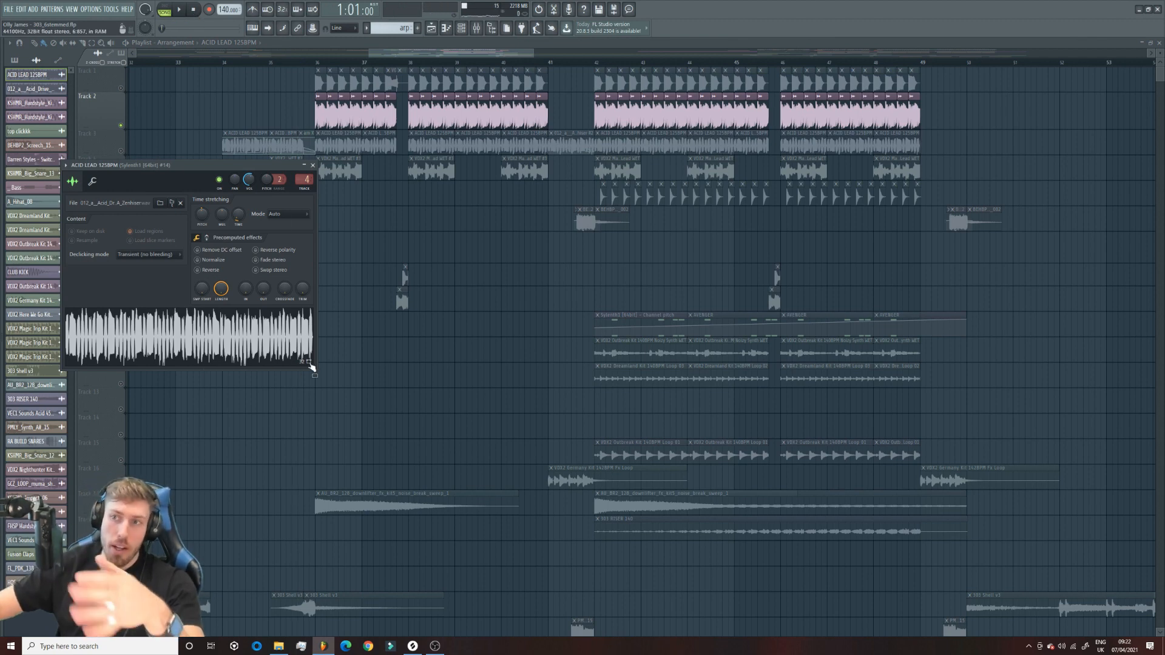
left_click(98, 106)
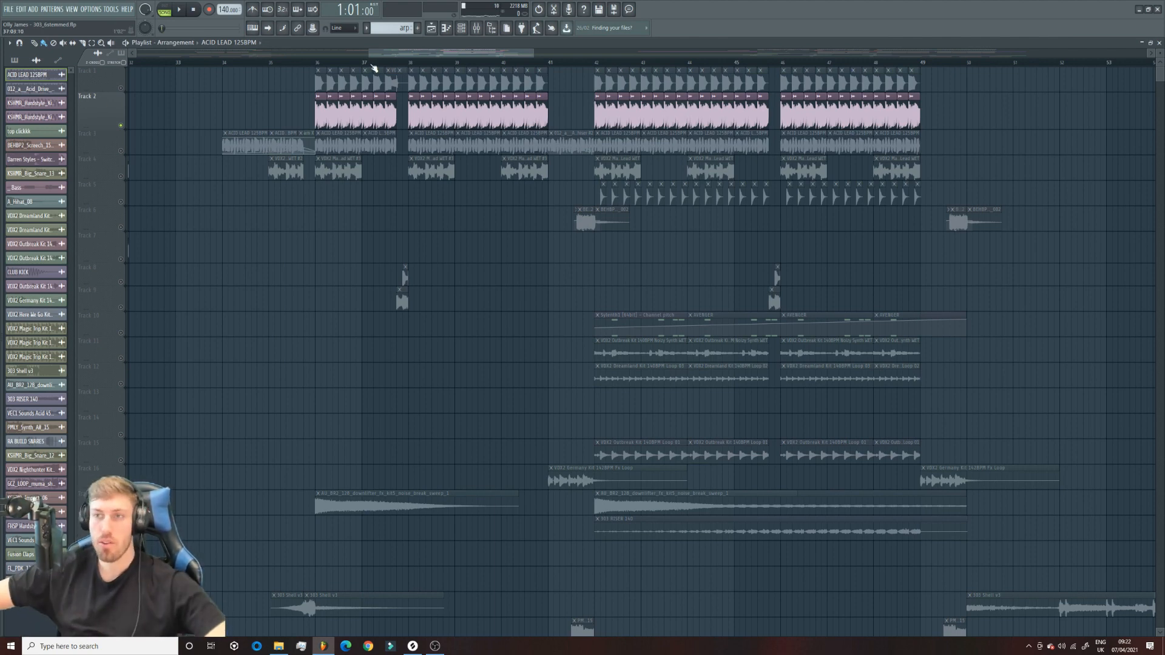
Step: Enable Track 1 alongside Track 2 and play both from 35:15
left_click(120, 88)
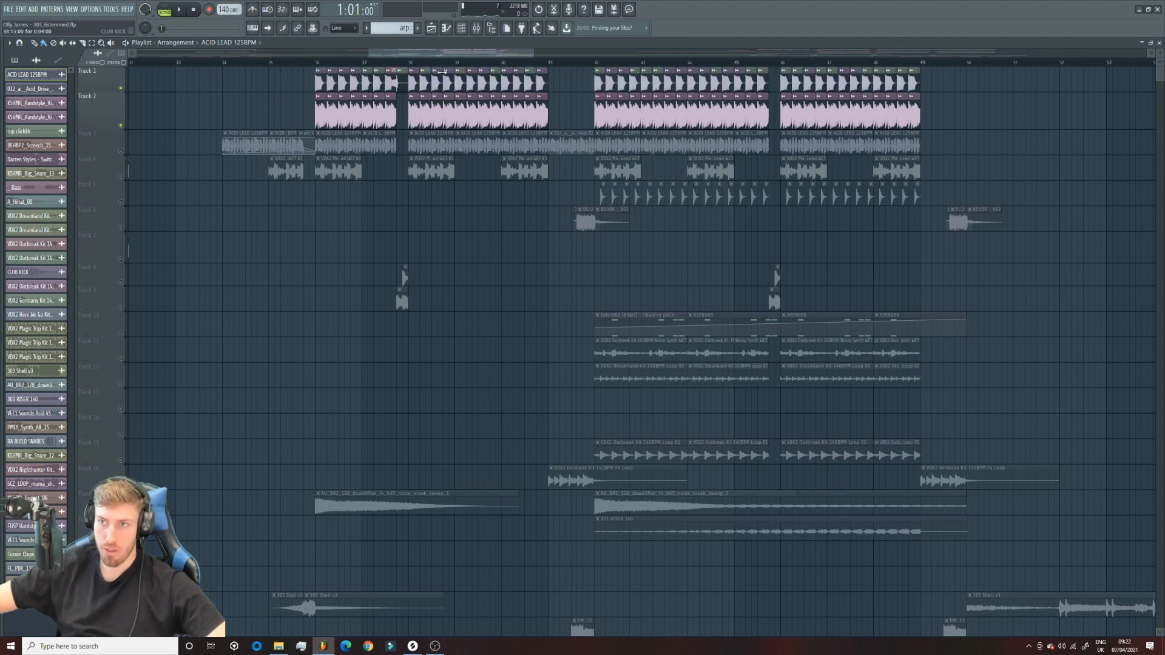
left_click_drag(369, 53, 403, 53)
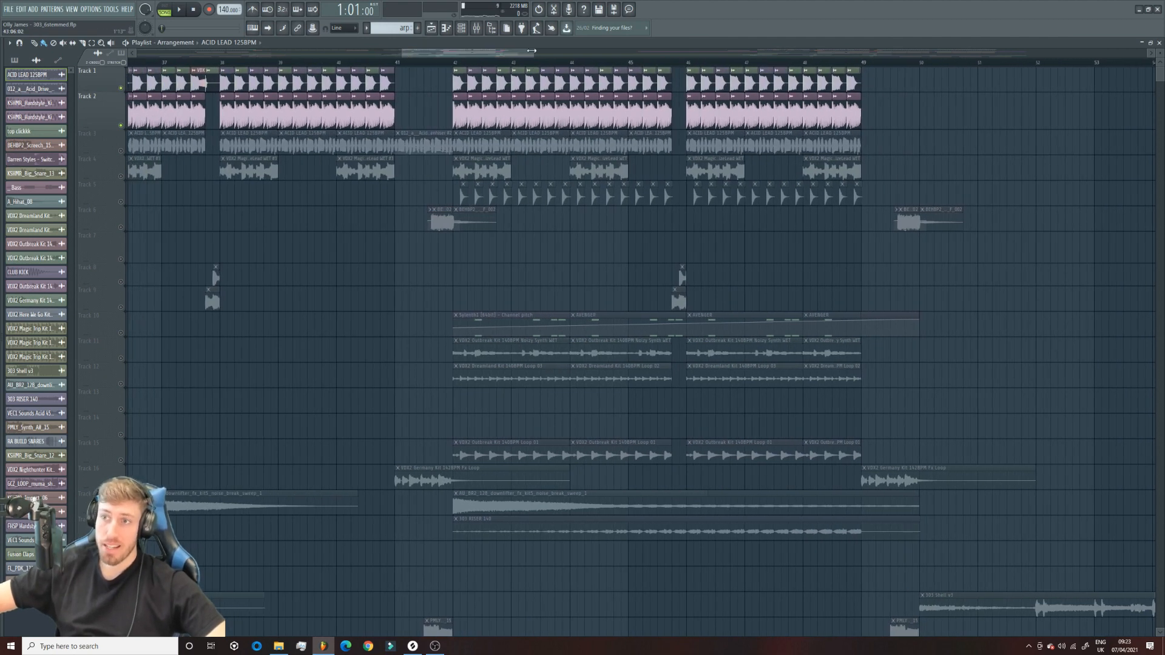
left_click_drag(532, 51, 494, 51)
left_click_drag(152, 63, 193, 61)
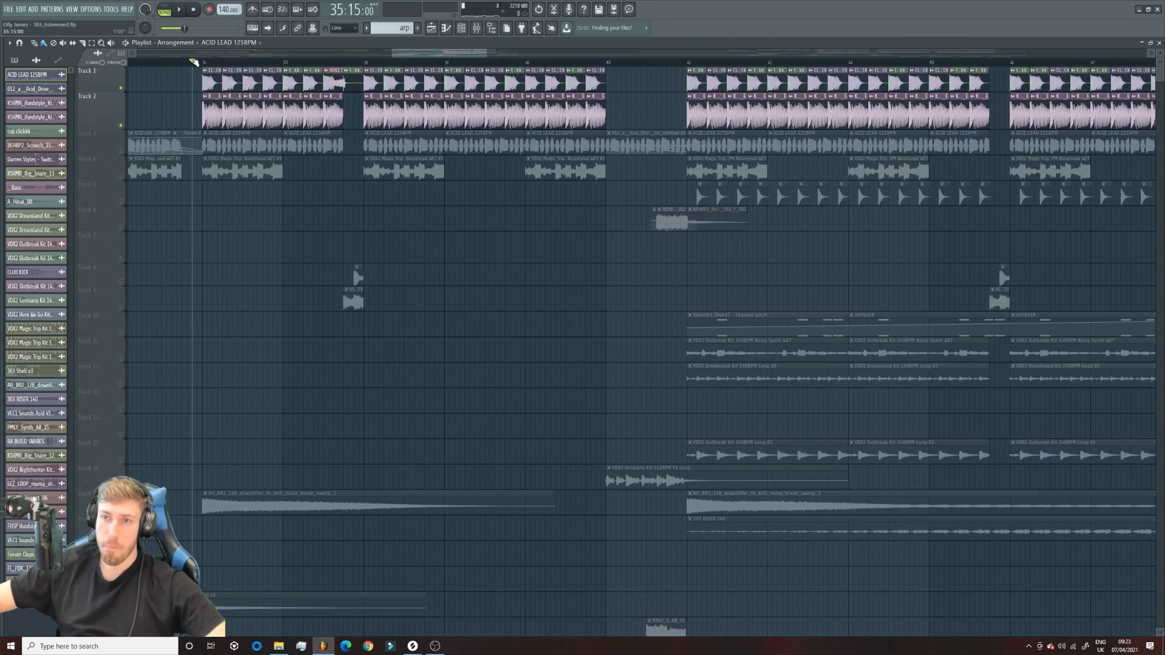
key("space")
Step: Open the KSHMR_Hardstyle_Kick_24_E sample settings and its mixer channel's effect chain, and stop playback
double_click(233, 113)
left_click(476, 28)
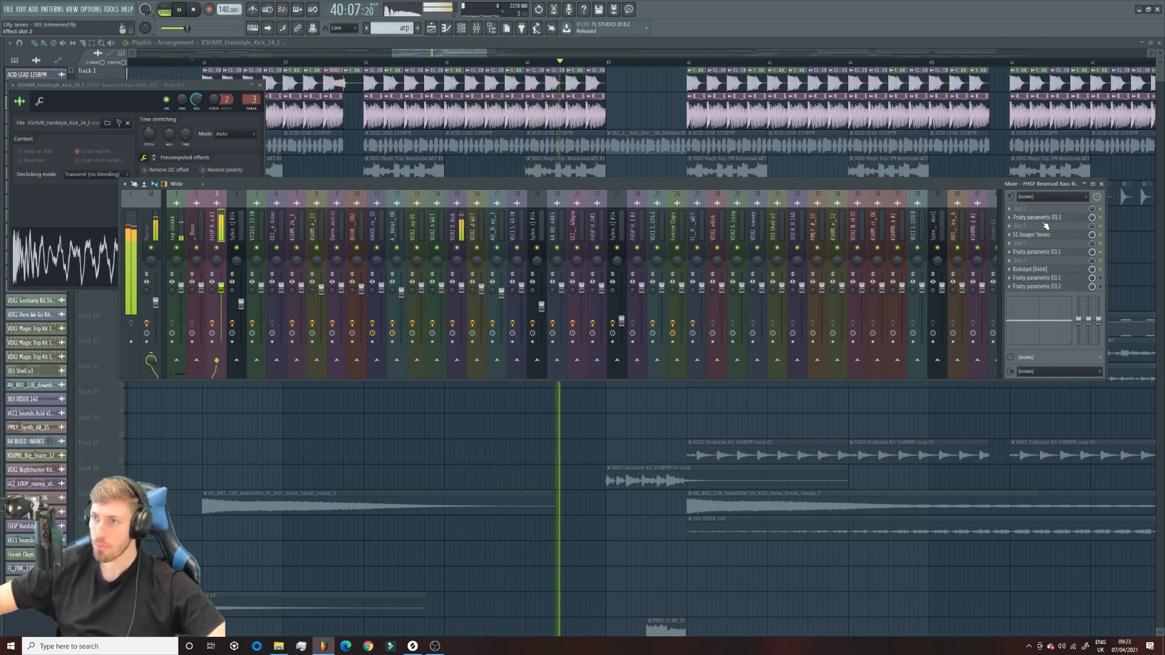
key("space")
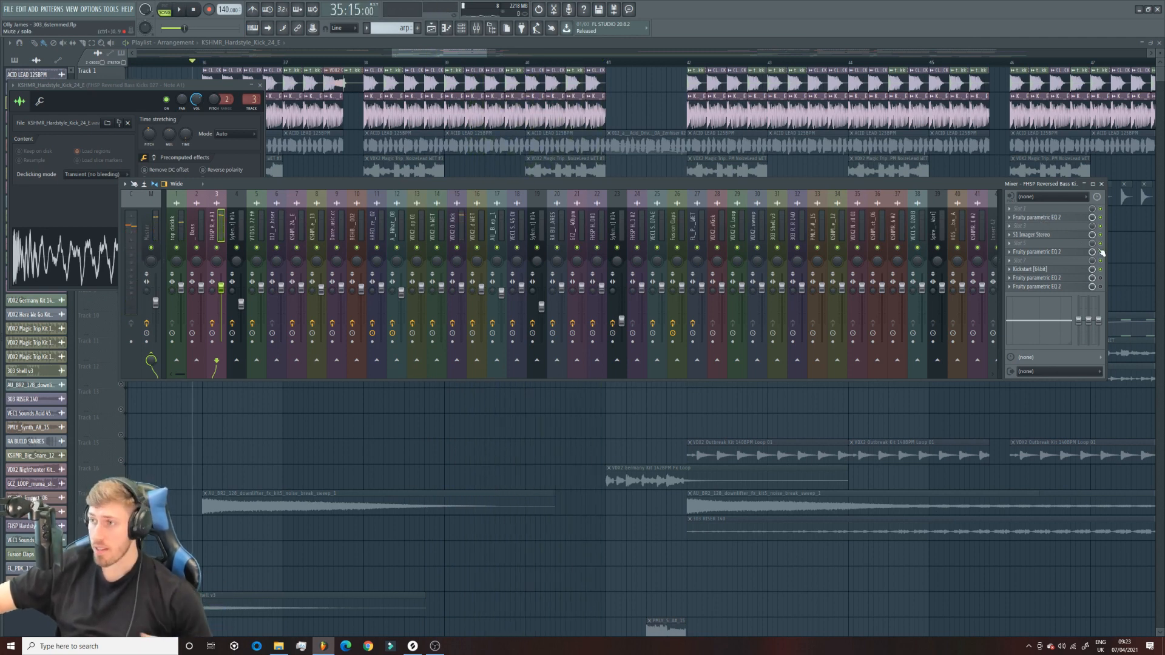
Step: Examine the first parametric EQ, S1 Imager and second parametric EQ on the hardstyle kick's channel, and play a passage from 35:15
left_click(1056, 218)
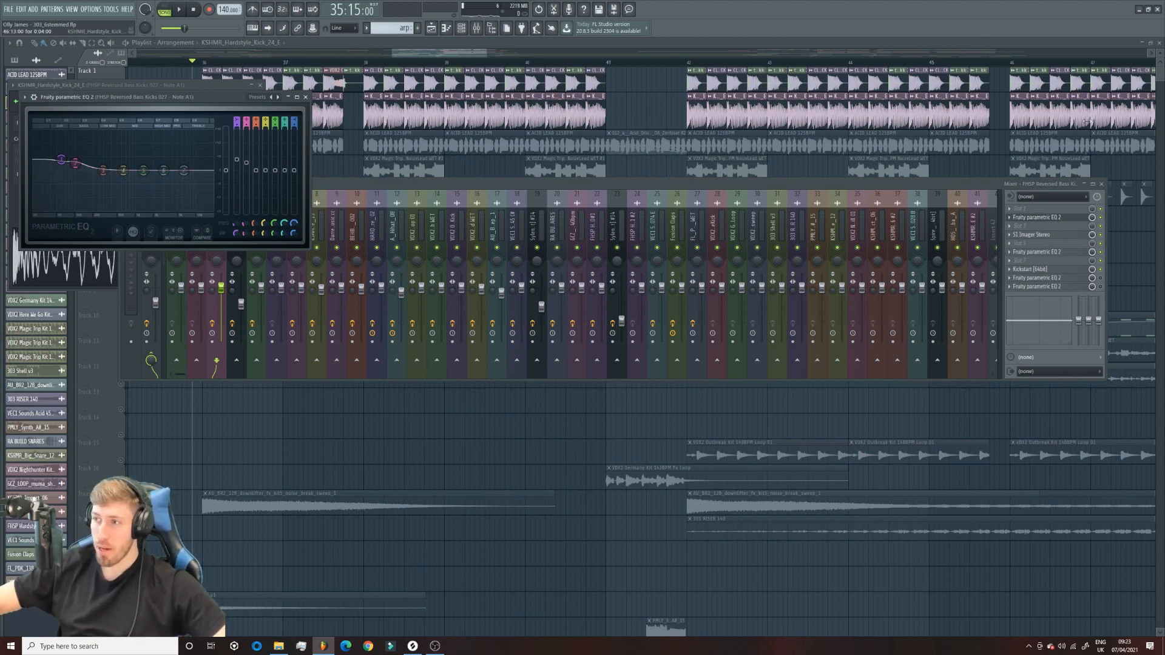
left_click(1043, 220)
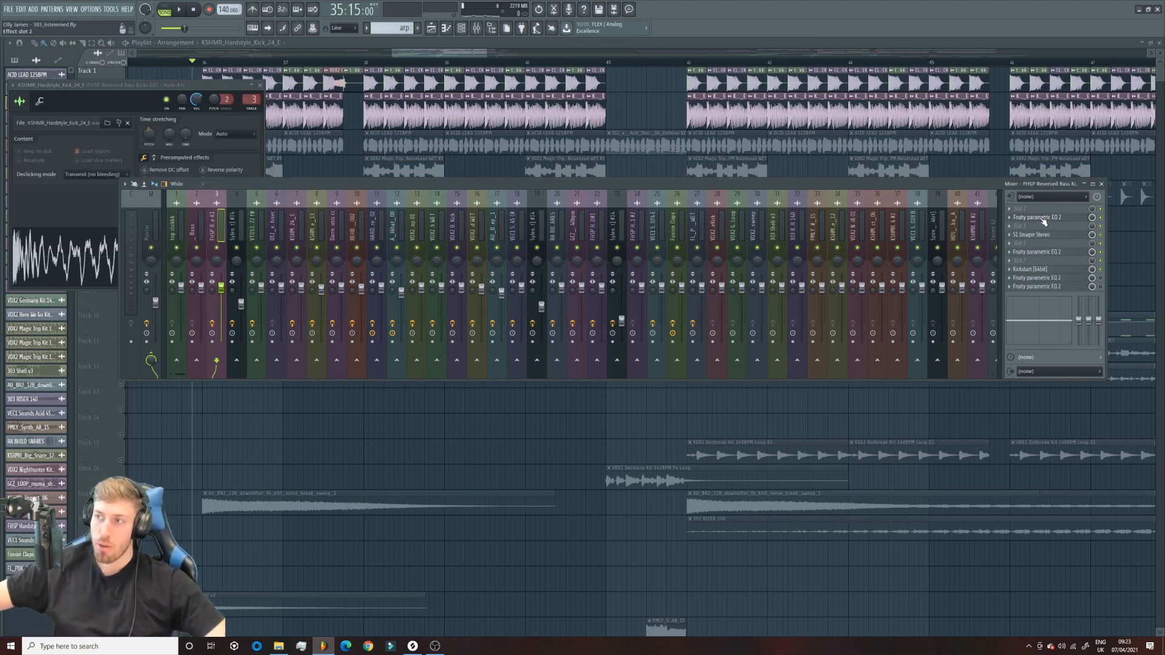
left_click(1044, 220)
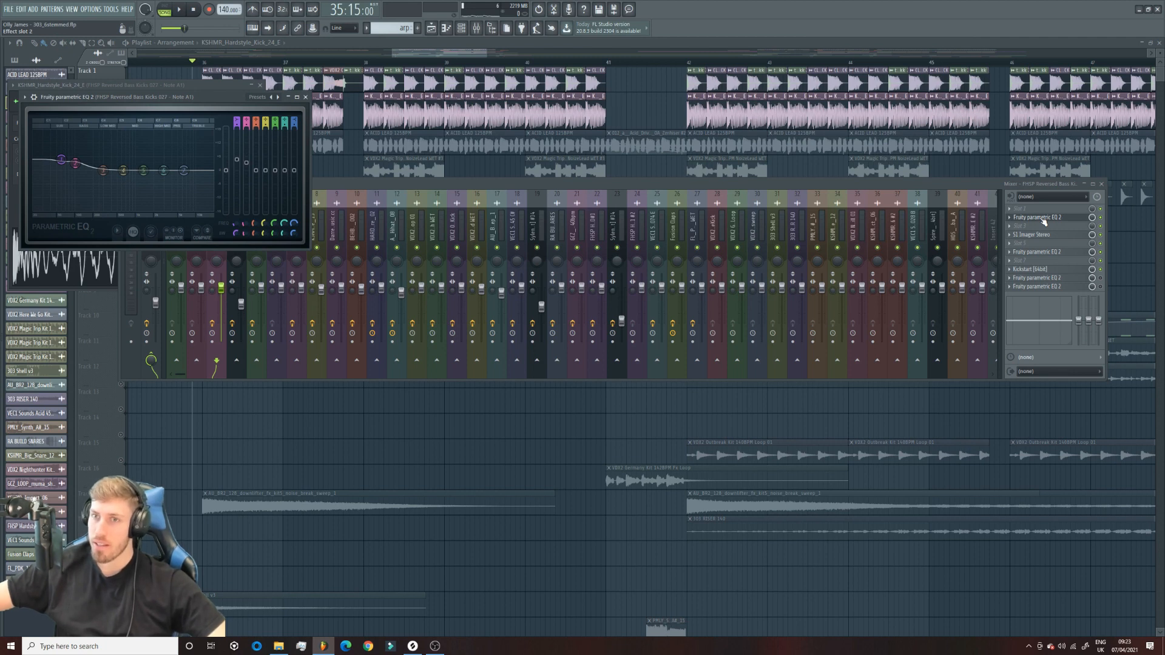
left_click(1034, 234)
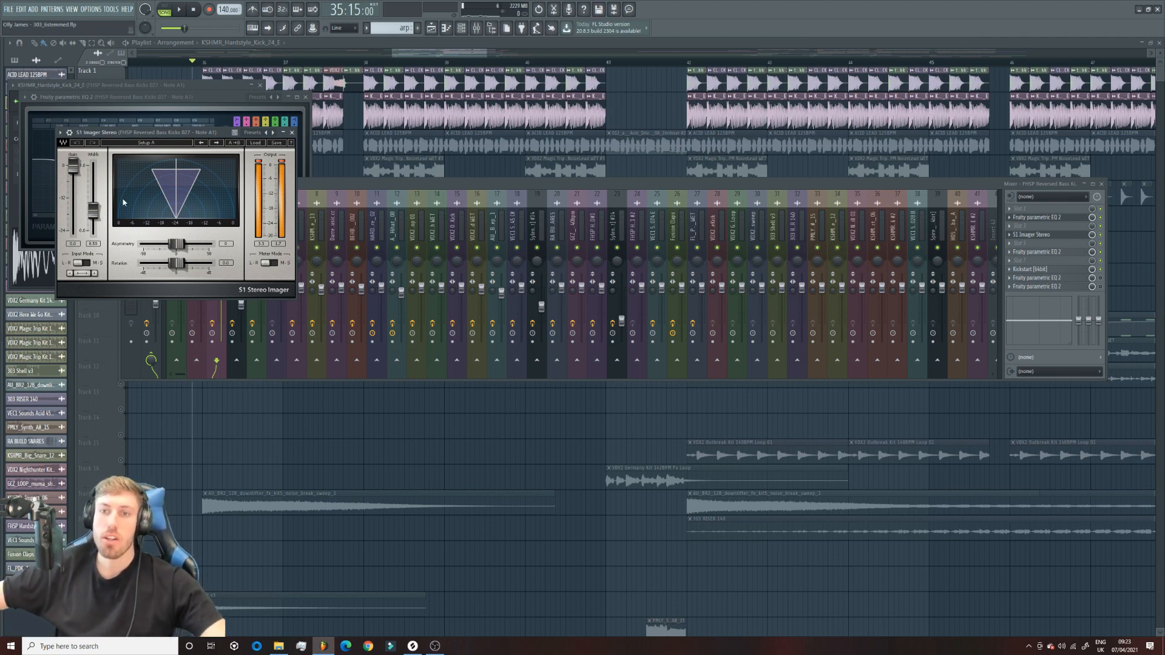
left_click(1056, 258)
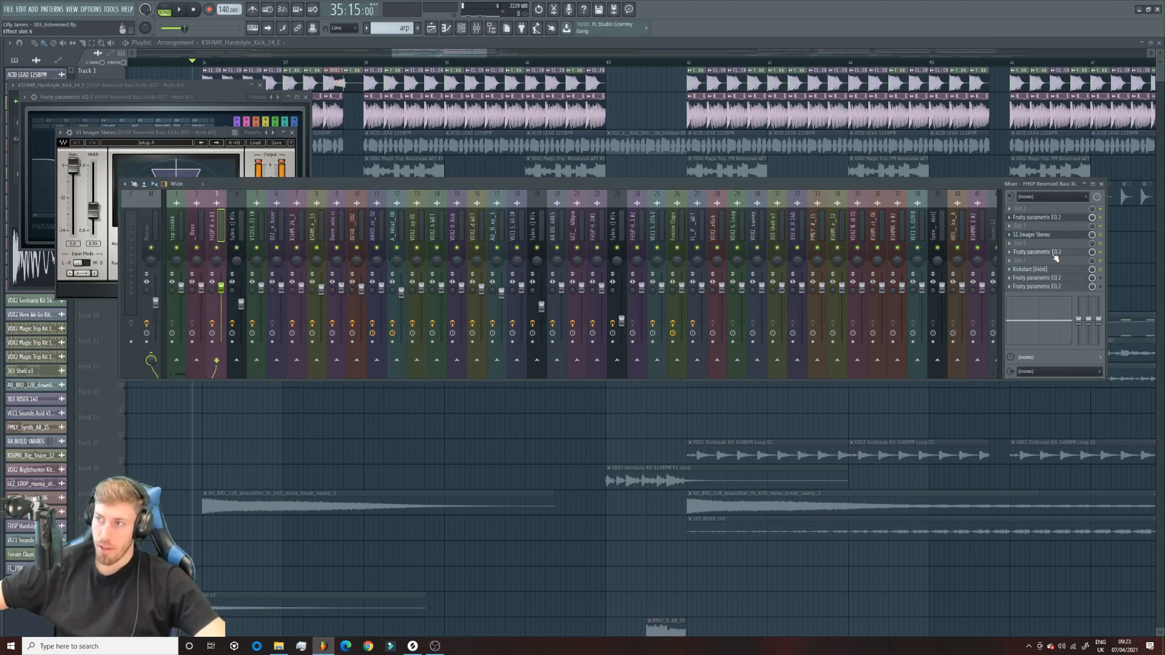
left_click(1056, 258)
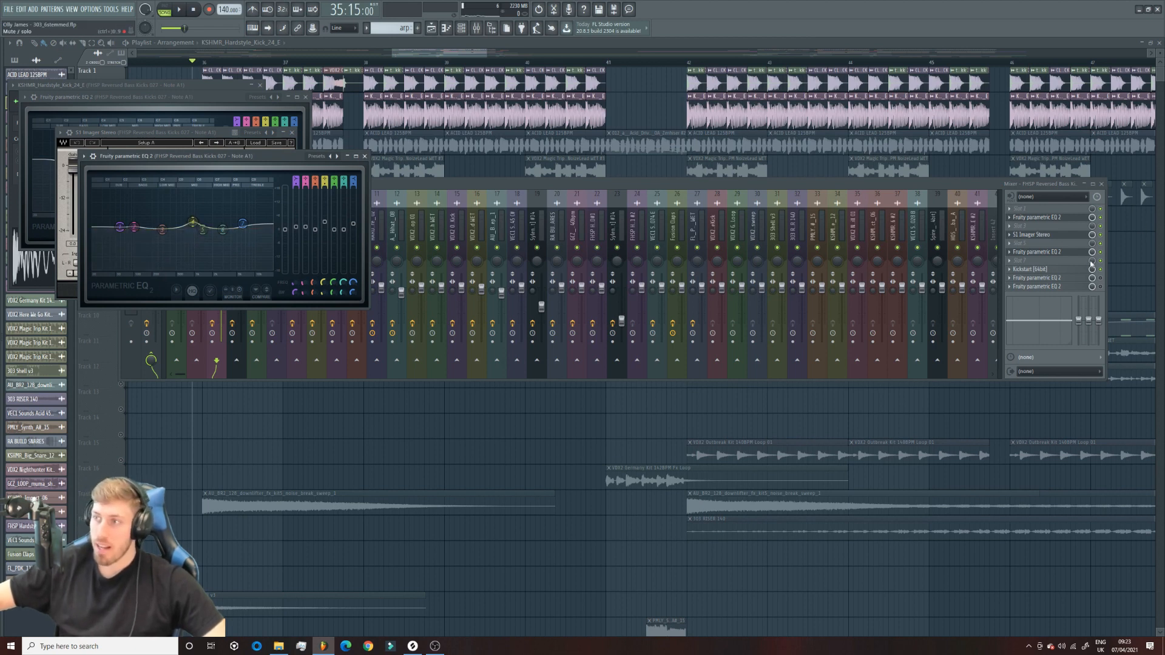
key("space")
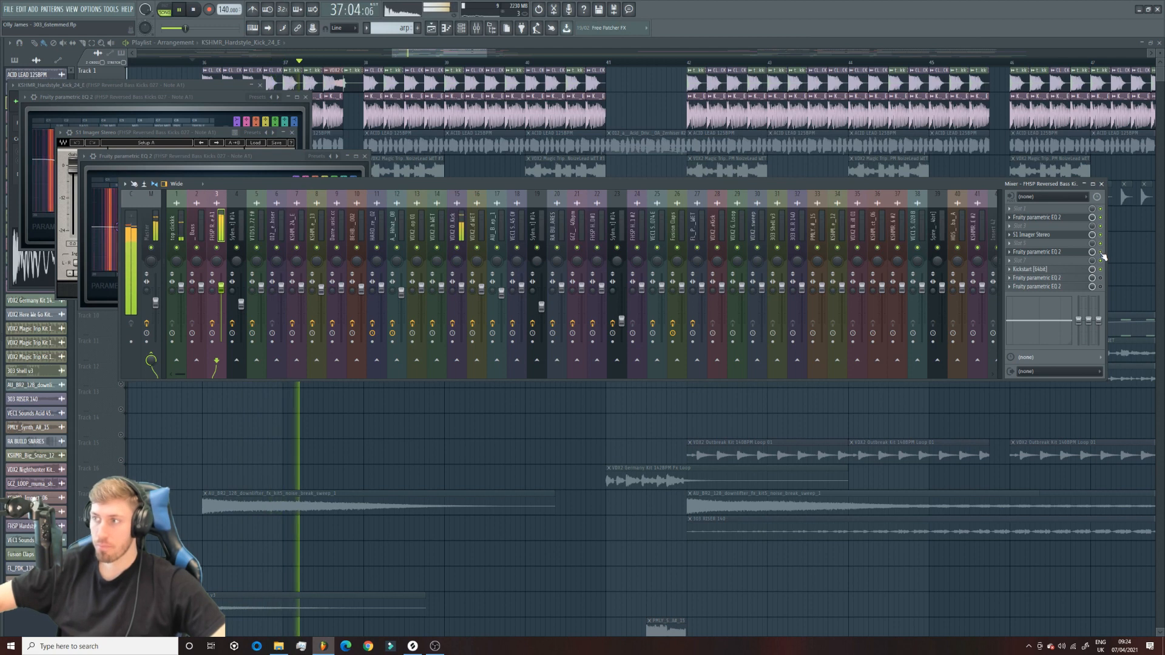
key("space")
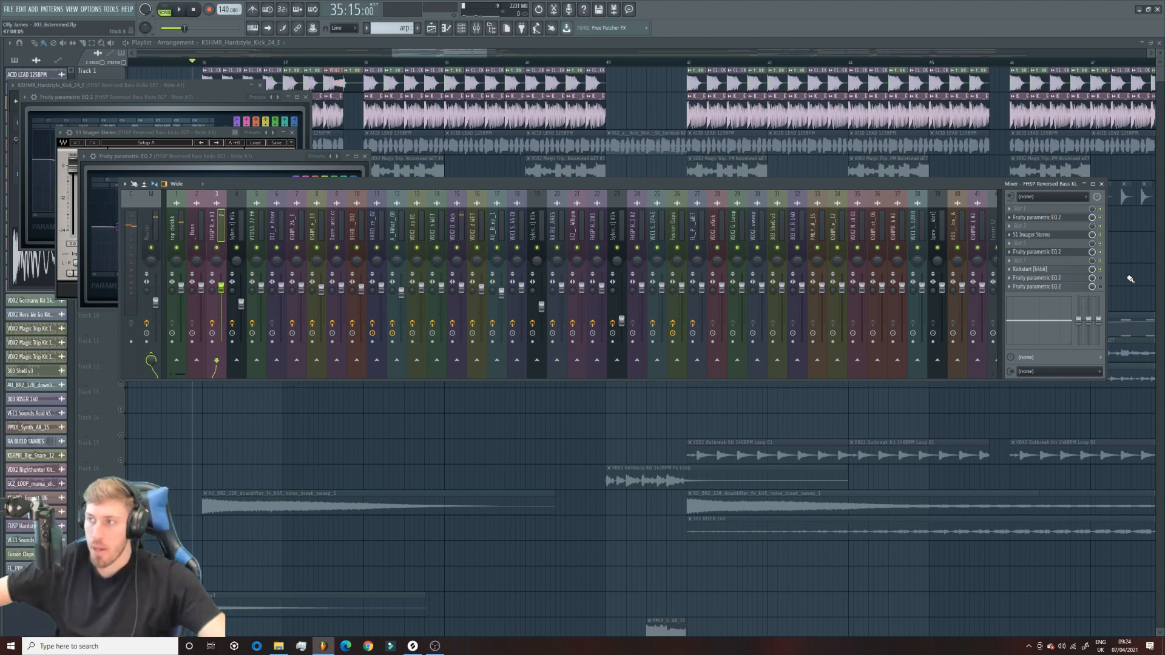
Step: Open the hardstyle kick's Kickstart effect and compare playback from 35:15 with it bypassed and enabled
left_click(1044, 272)
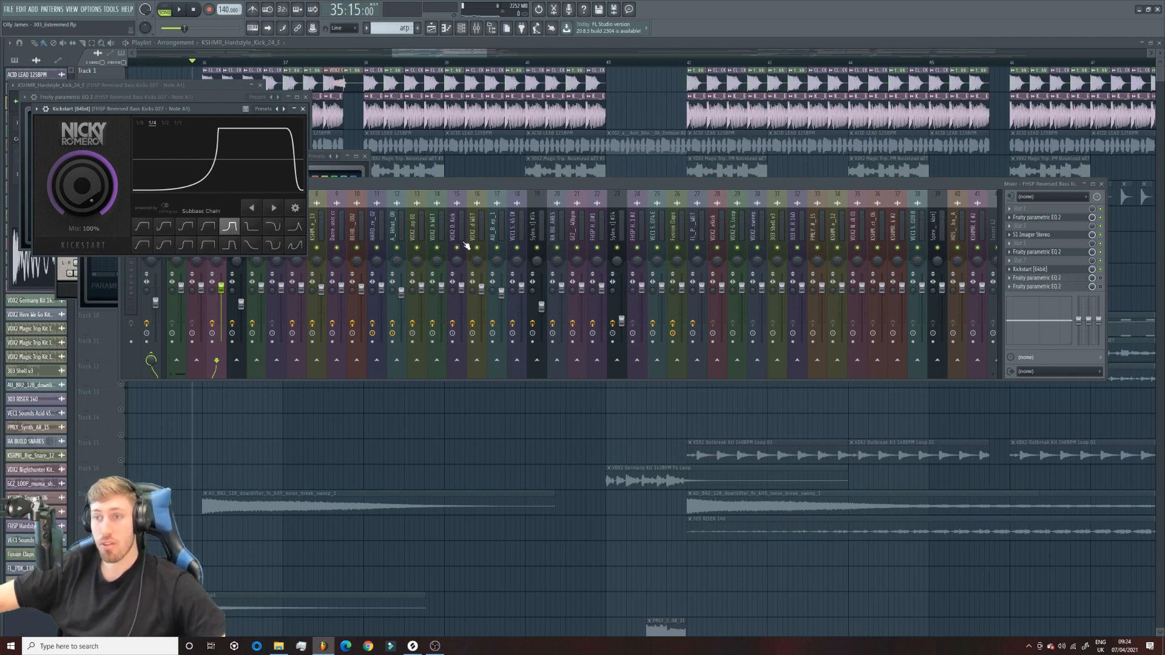
left_click(1101, 270)
key("space")
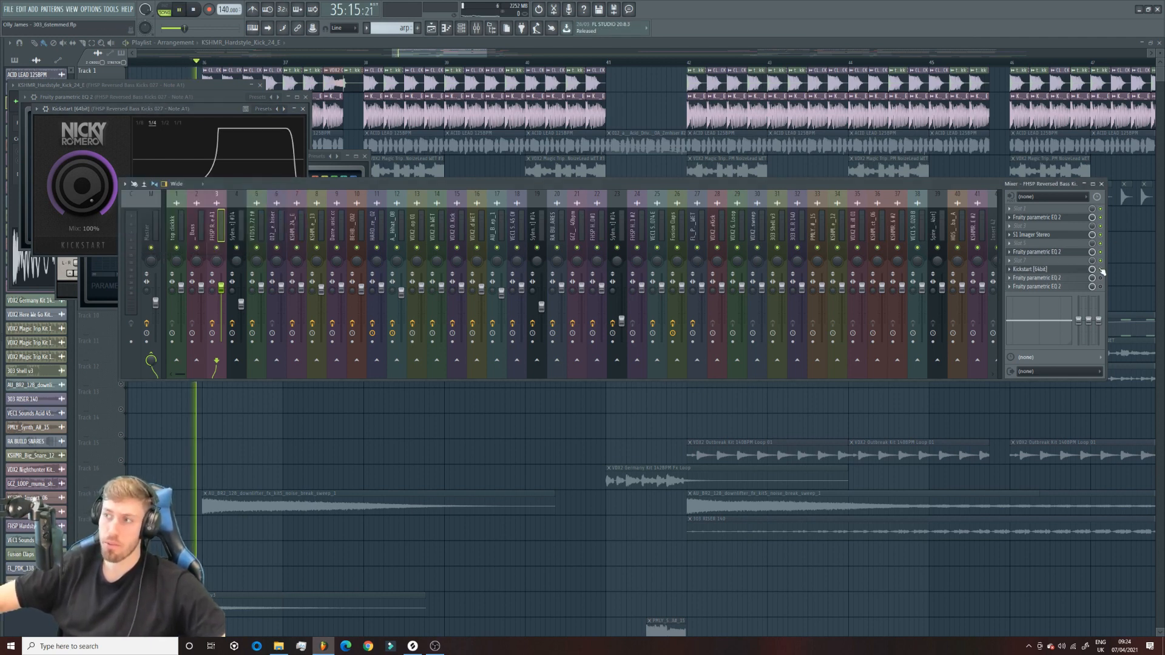
key("space")
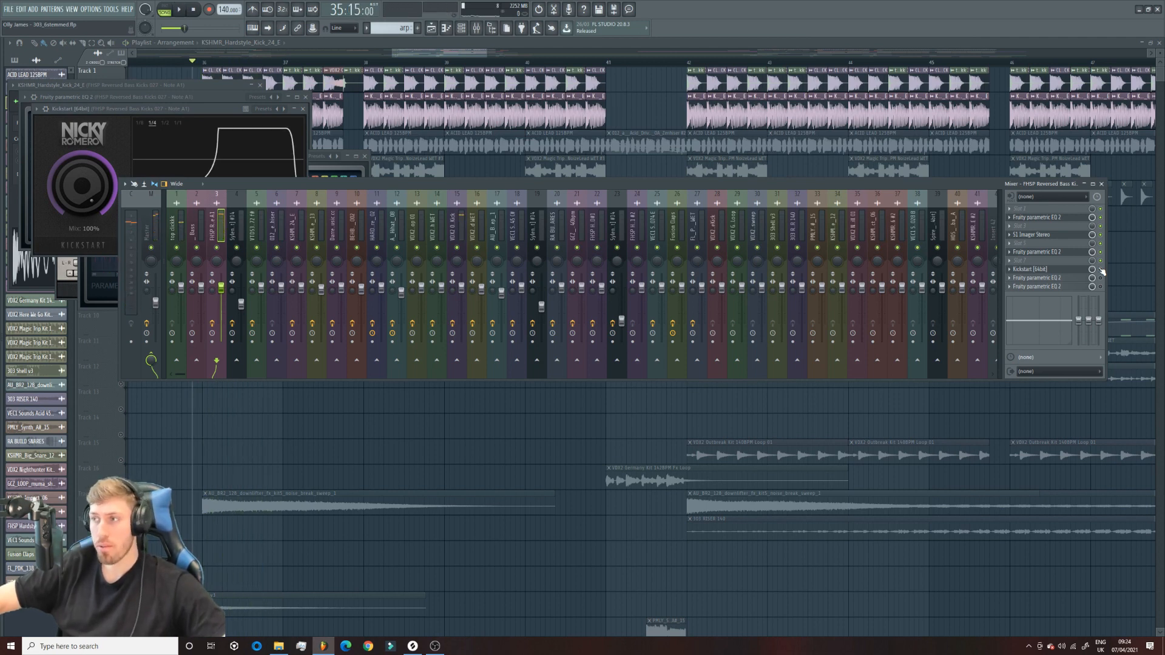
key("space")
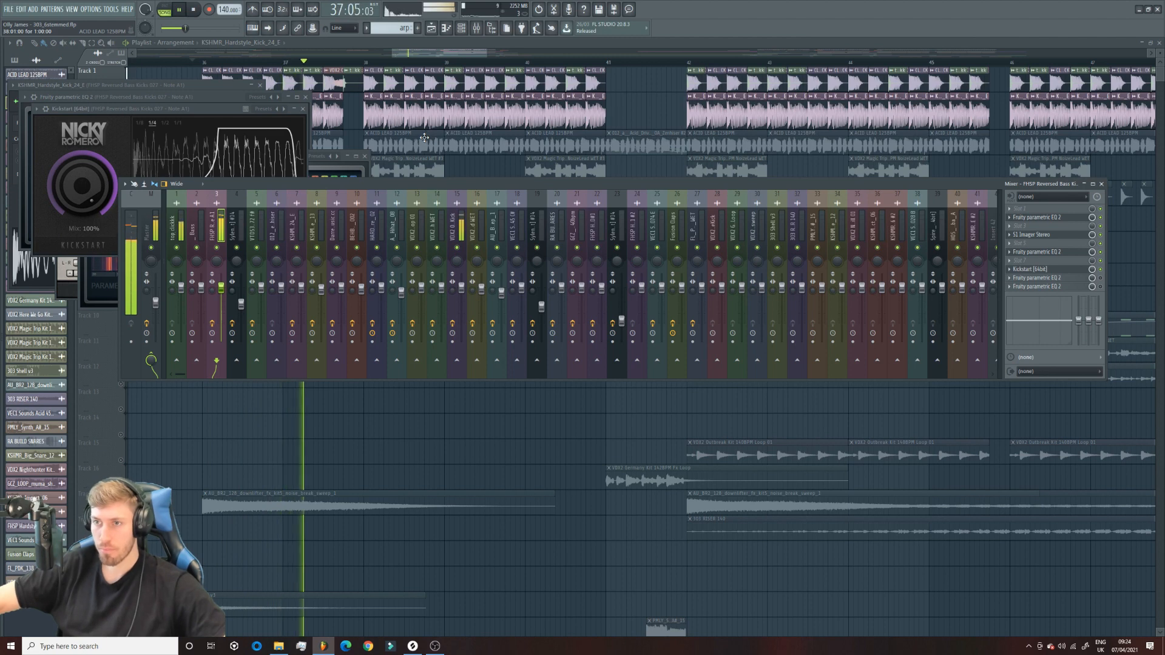
key("space")
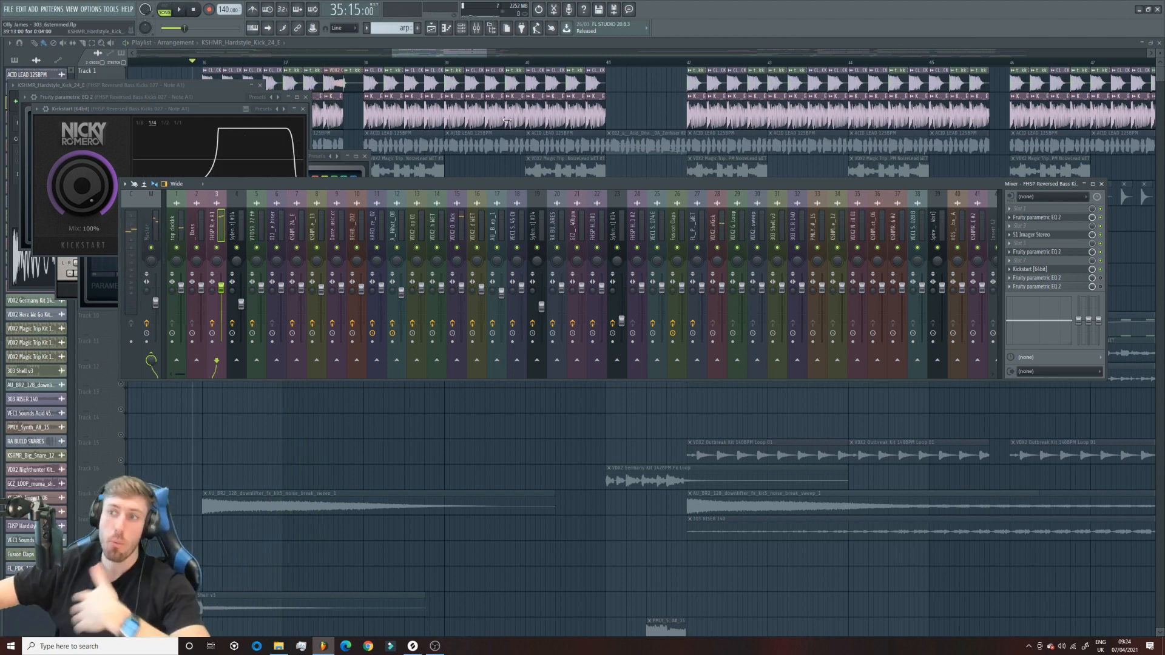
Step: Close all open plugin and mixer windows, inspect the top clickkk sample settings from Track 1, and close them
key("F12")
double_click(495, 83)
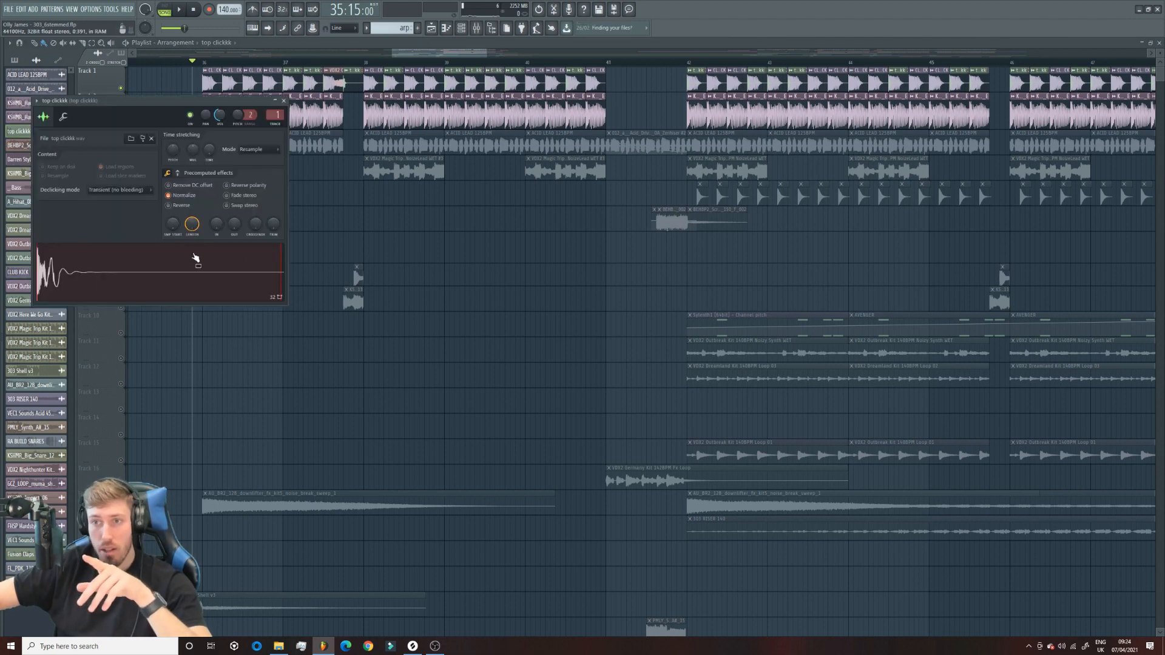
left_click(320, 224)
right_click(325, 225)
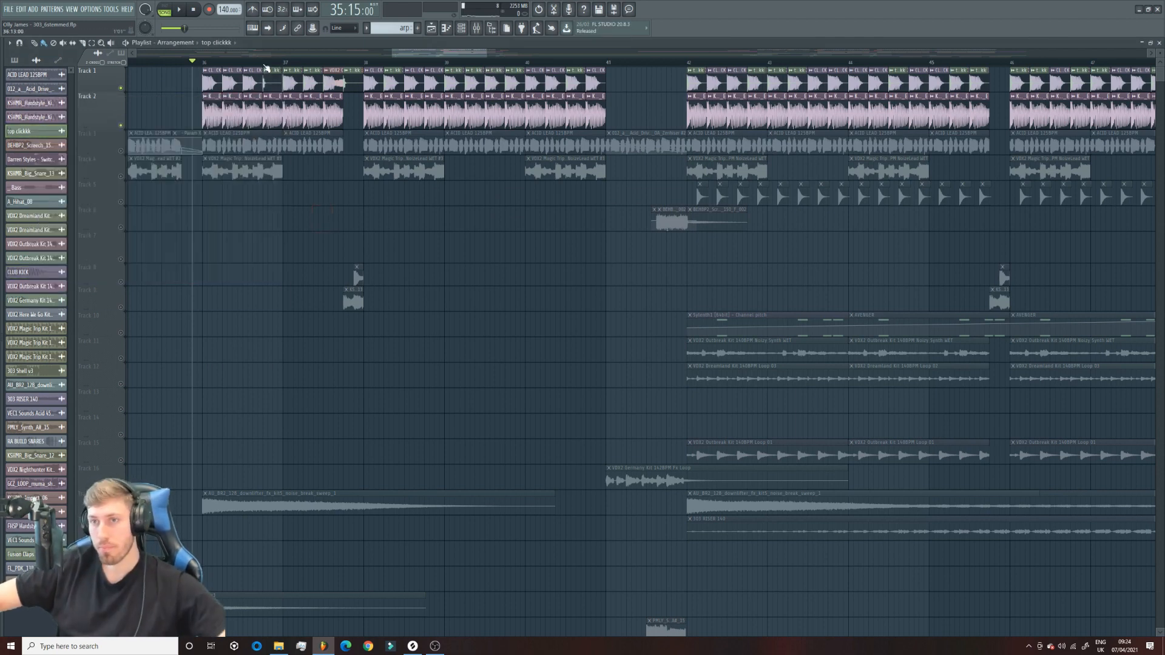
Step: Mark a short timeline range around 36:15 and disable Track 2 for a playback check of Track 1
left_click_drag(262, 62, 271, 63)
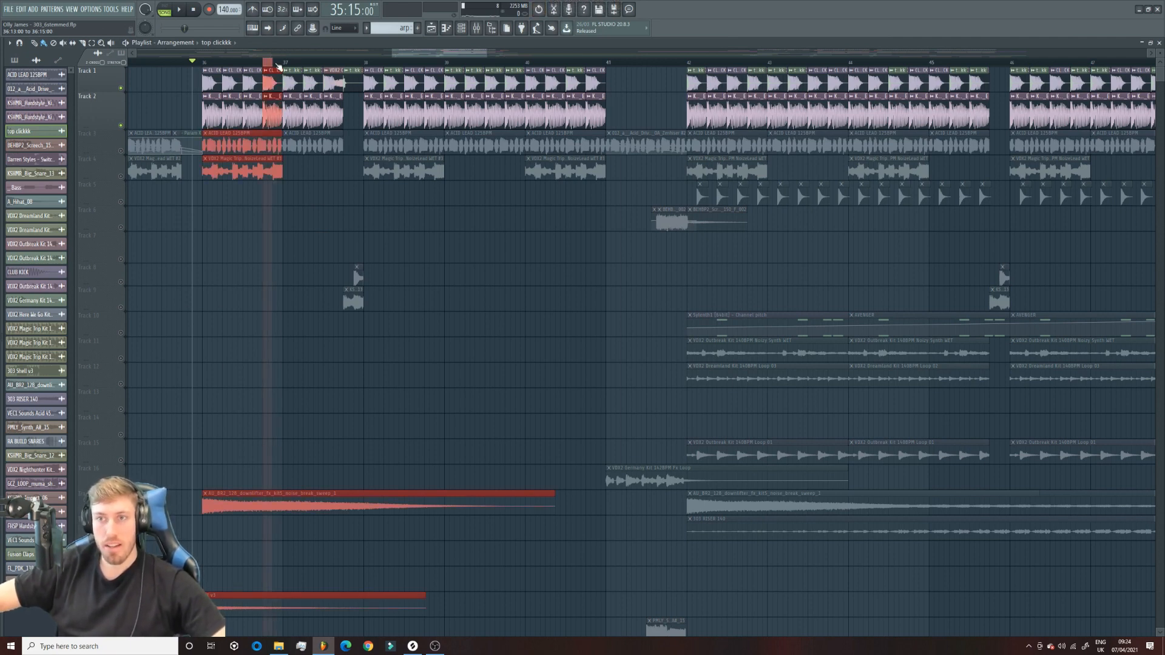
left_click_drag(277, 65, 276, 65)
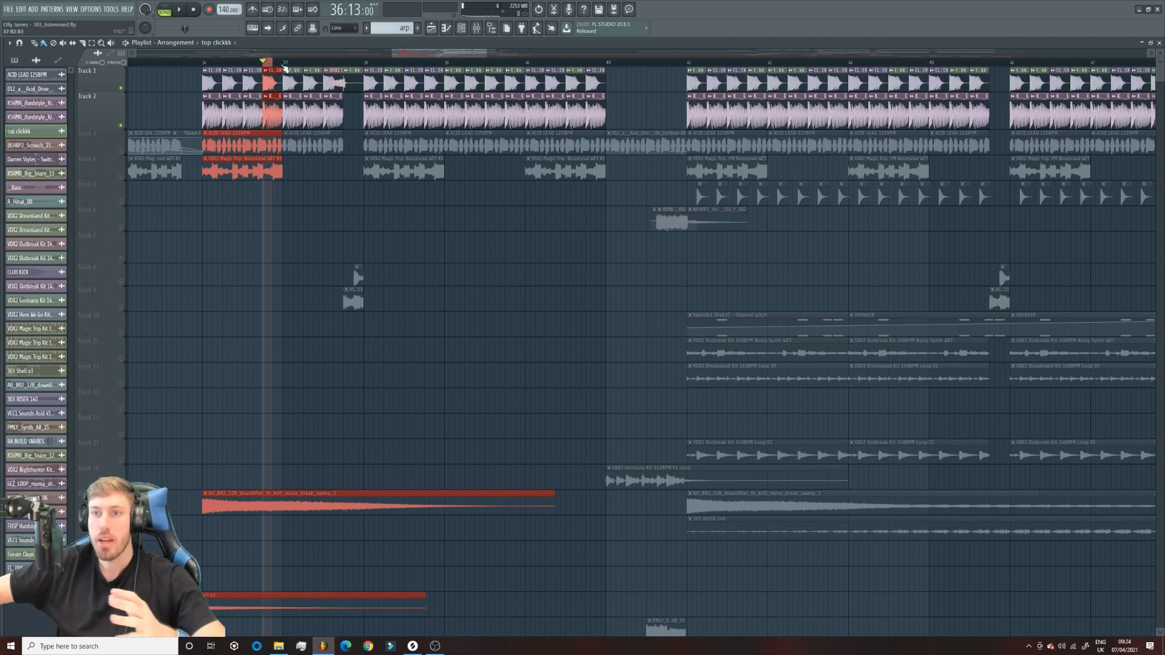
left_click_drag(274, 65, 268, 65)
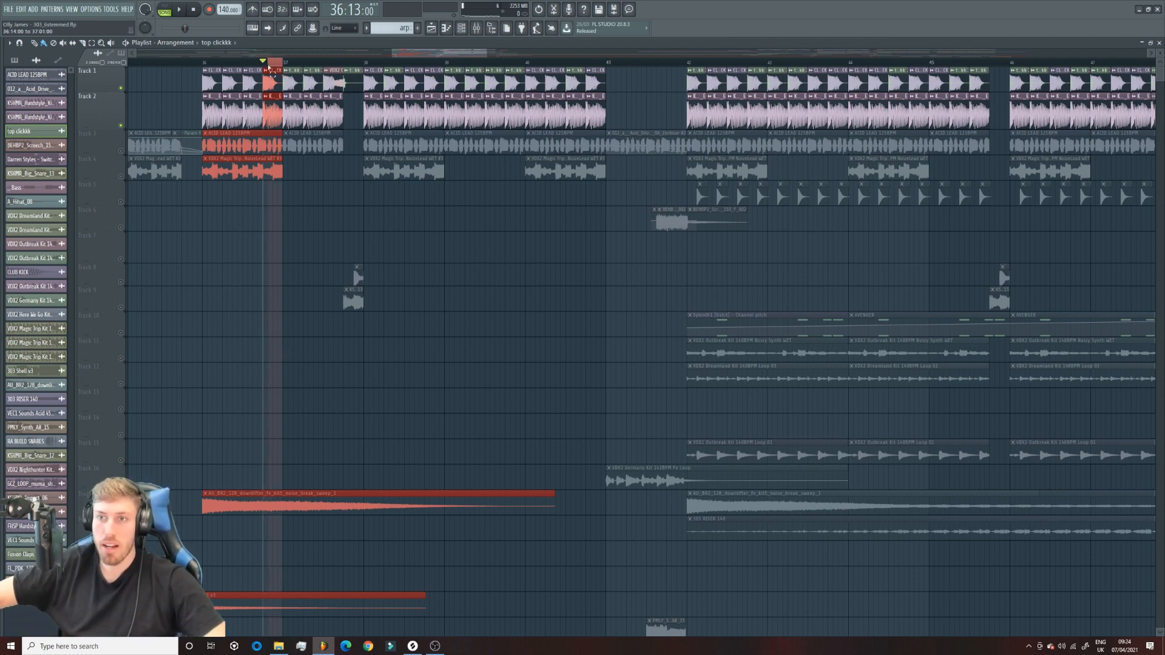
key("space")
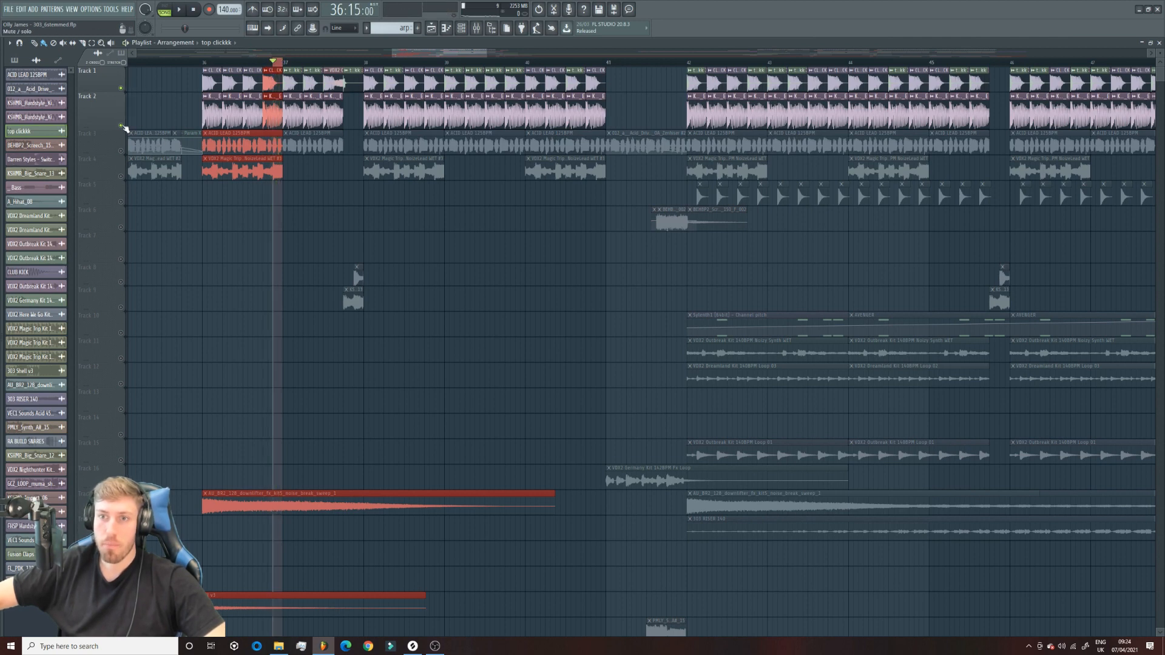
left_click(121, 125)
key("space")
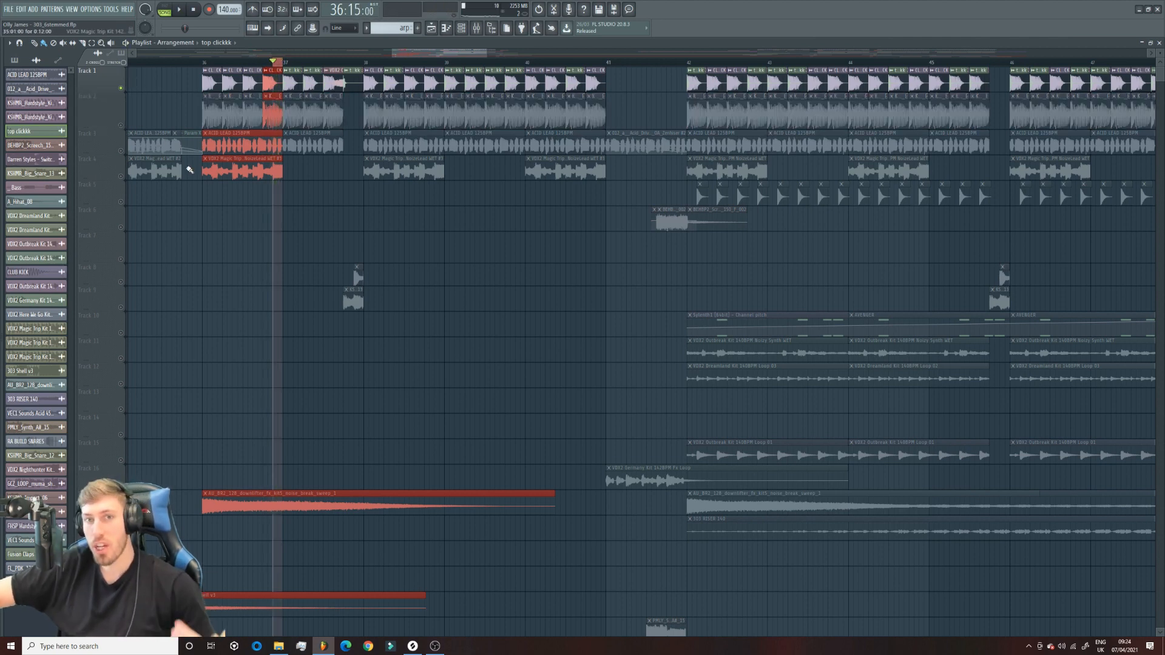
Step: Clear the clip selection and play Track 1 alone from 36:15 and from 36:13
left_click_drag(313, 165, 334, 180)
left_click(274, 78)
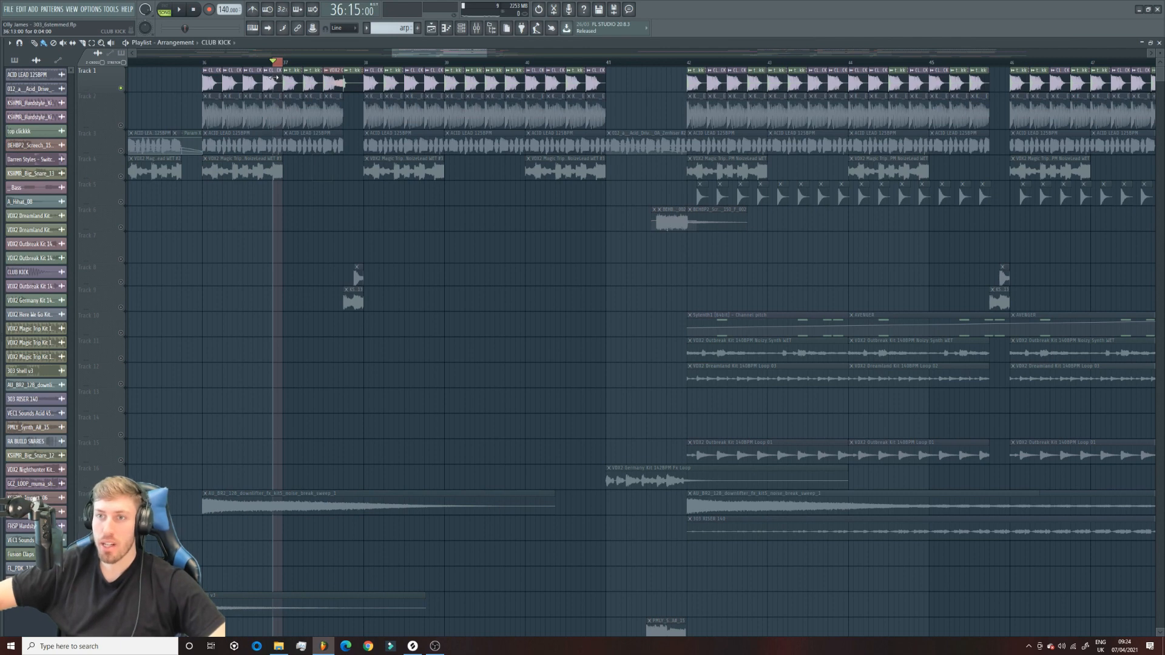
key("space")
left_click(264, 63)
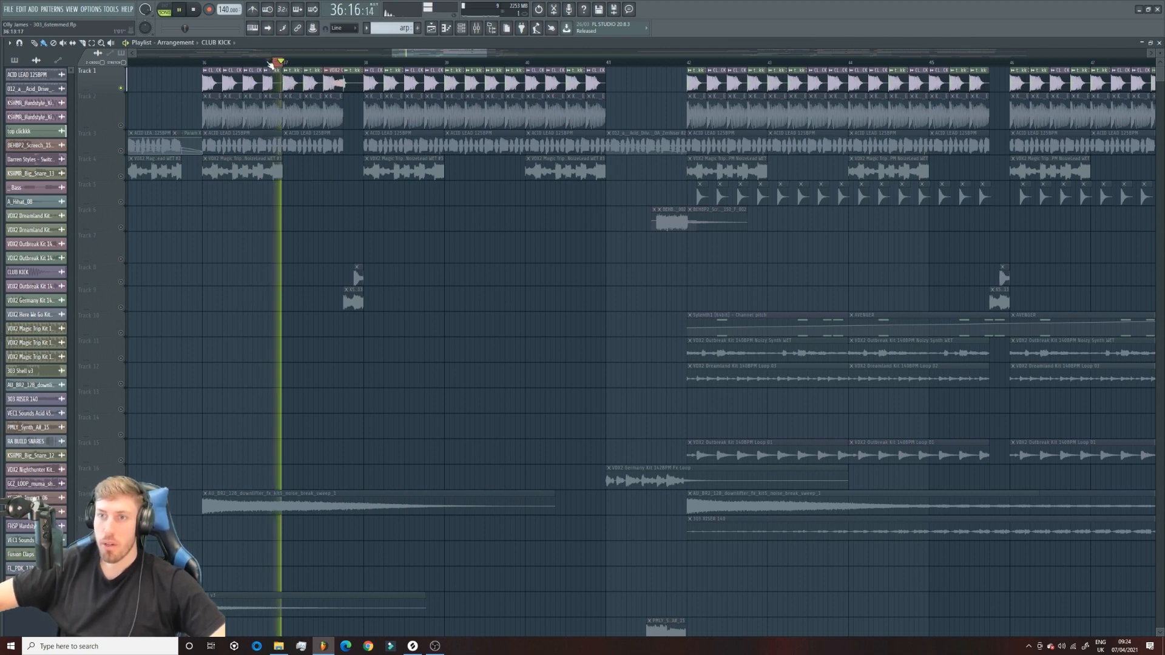
key("space")
key("space")
key("space")
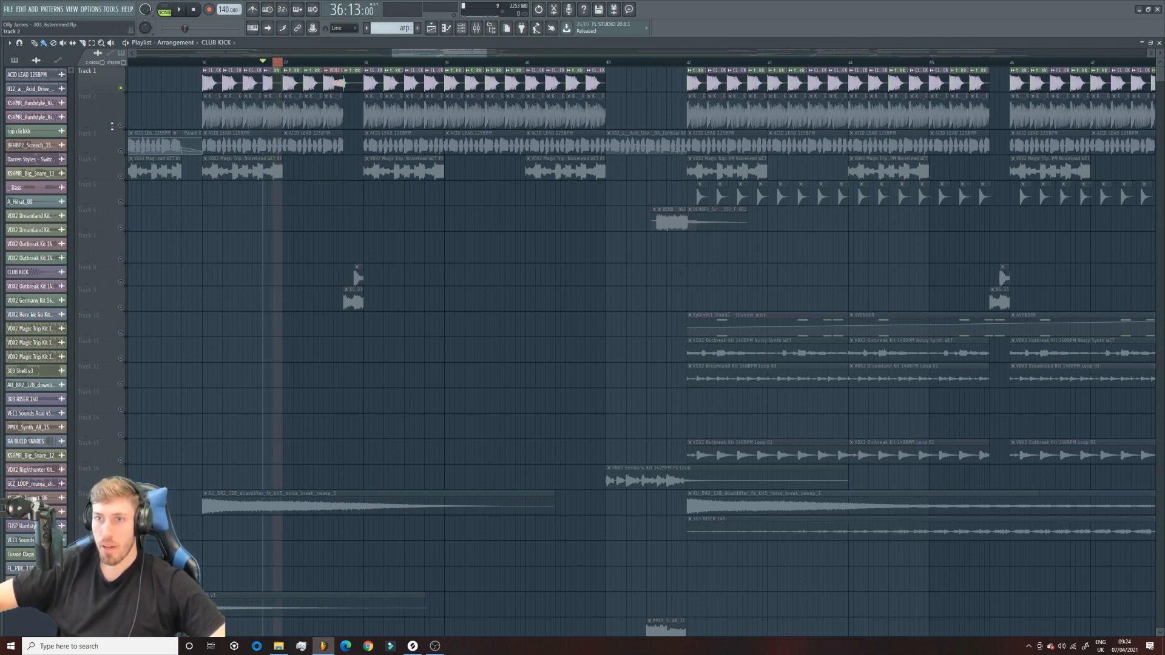
Step: Enable Track 2 again, play both tracks from 36:13 with the range 36:13 to 37:01 marked, and clear the range
left_click(122, 125)
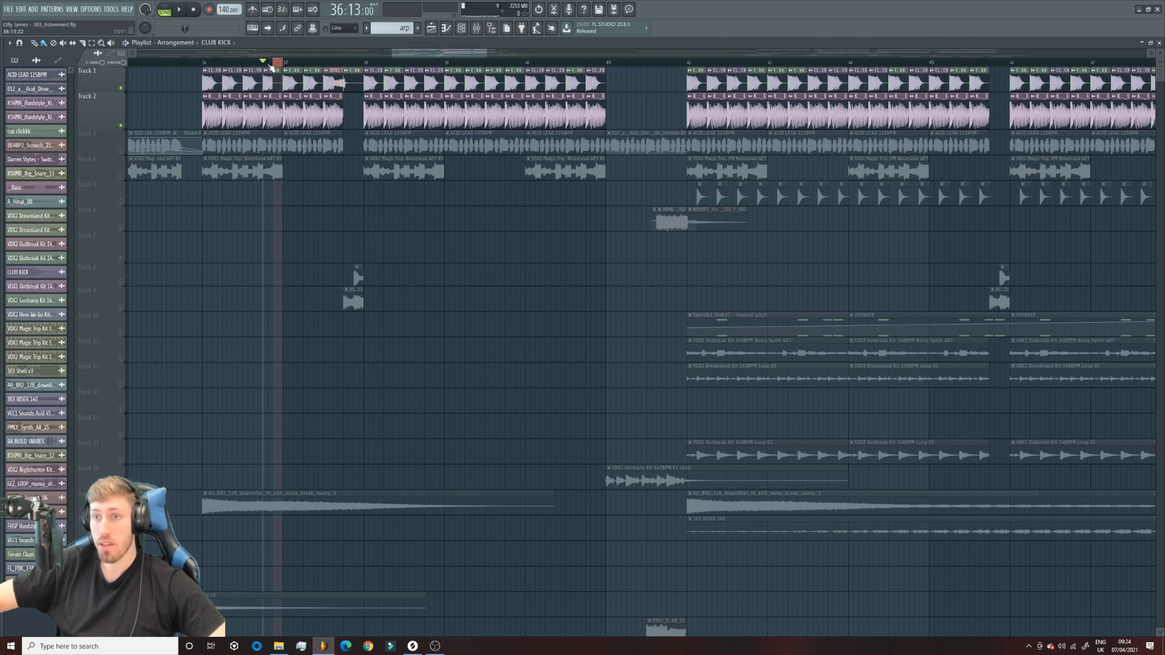
key("space")
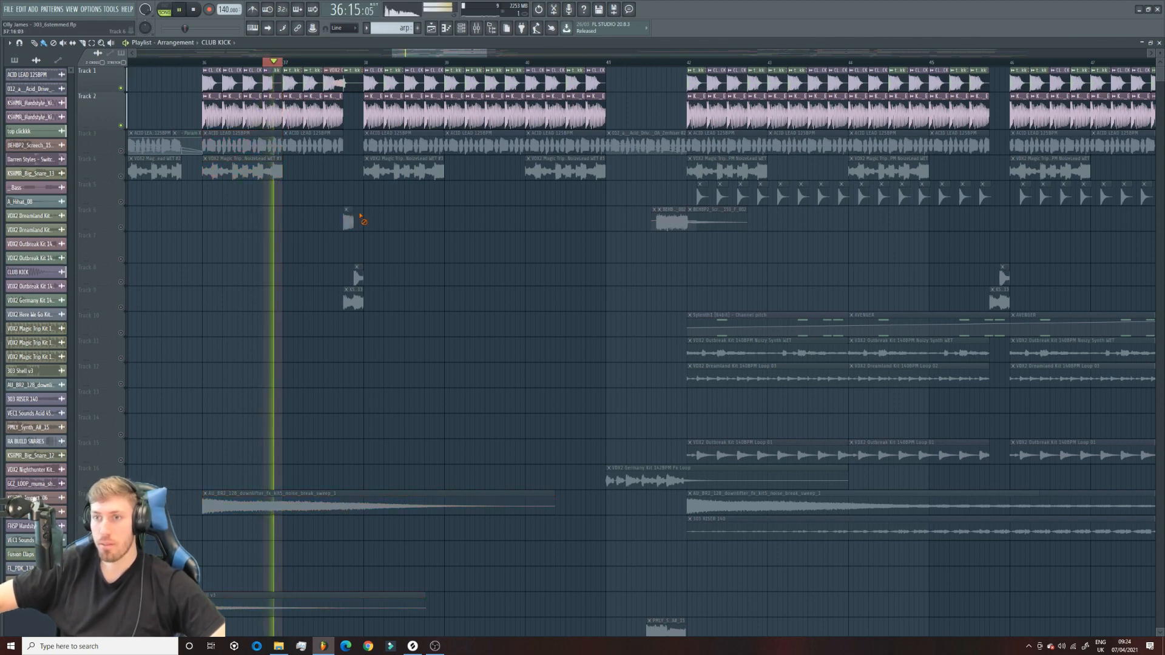
mouse_move(284, 61)
left_mouse_down()
mouse_move(308, 65)
mouse_move(262, 65)
left_mouse_up()
key("space")
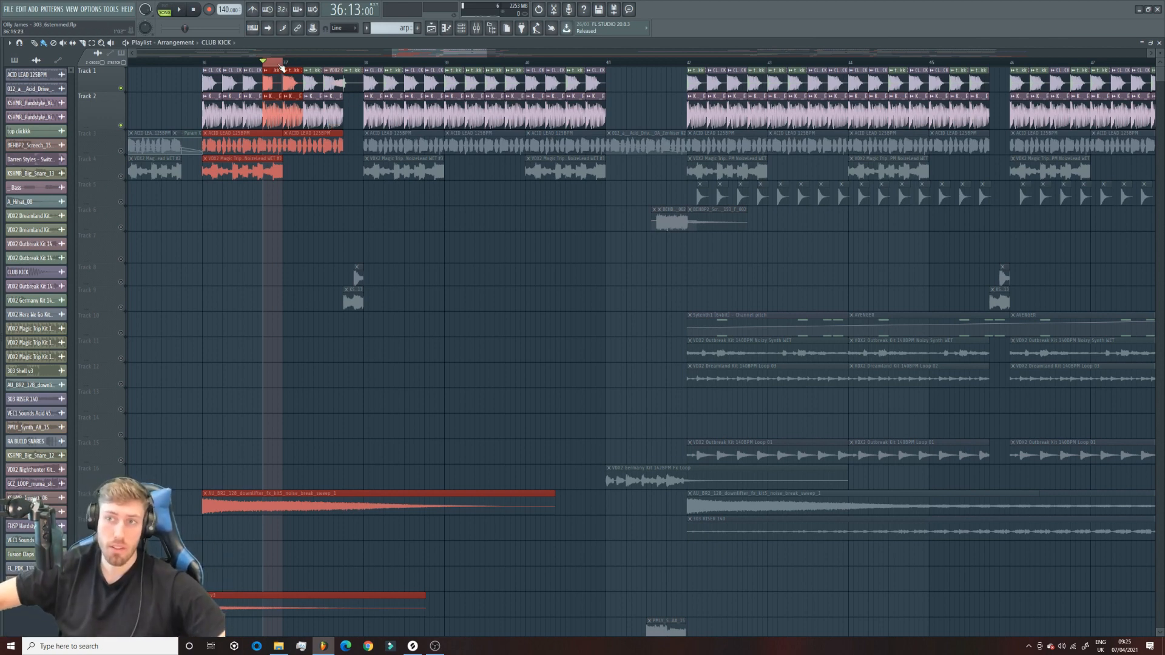
left_click(281, 63, "ctrl")
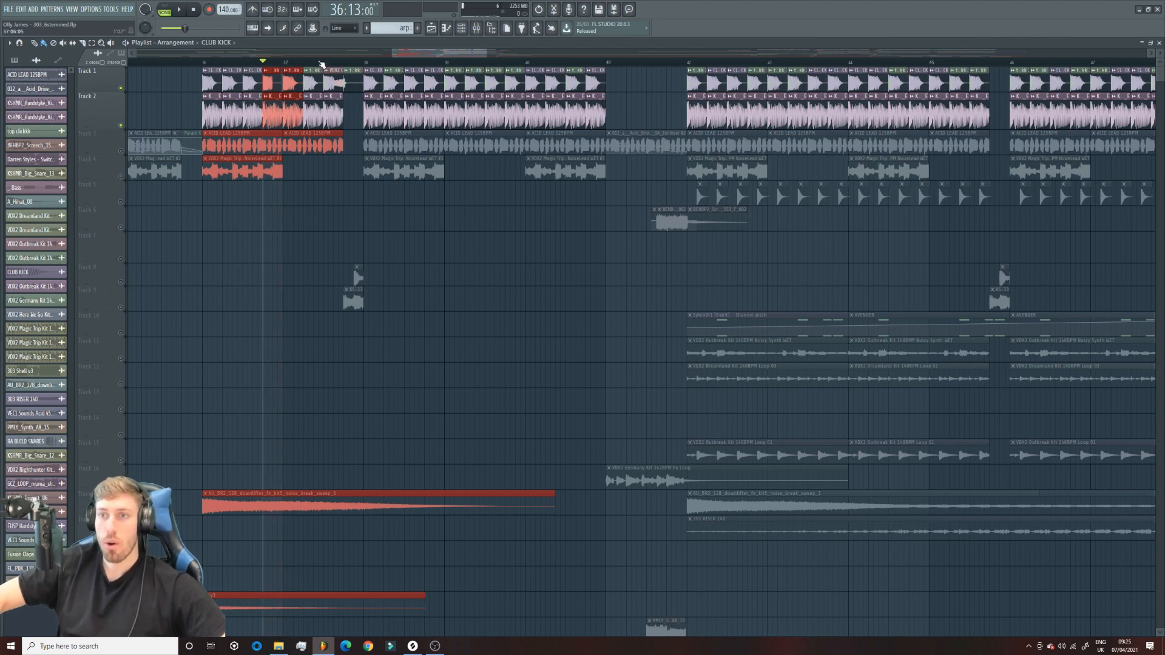
left_click(392, 193, "ctrl")
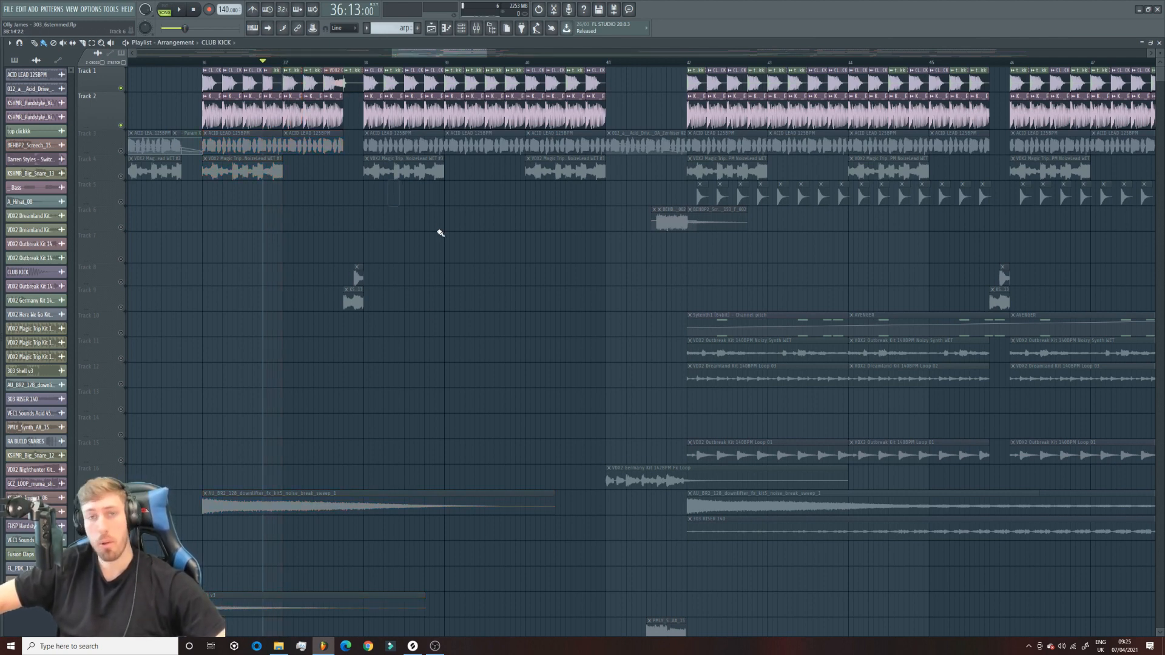
Step: Disable Track 1, solo the acid lead on Track 3, and place the playback position at 34:01
left_click(121, 89)
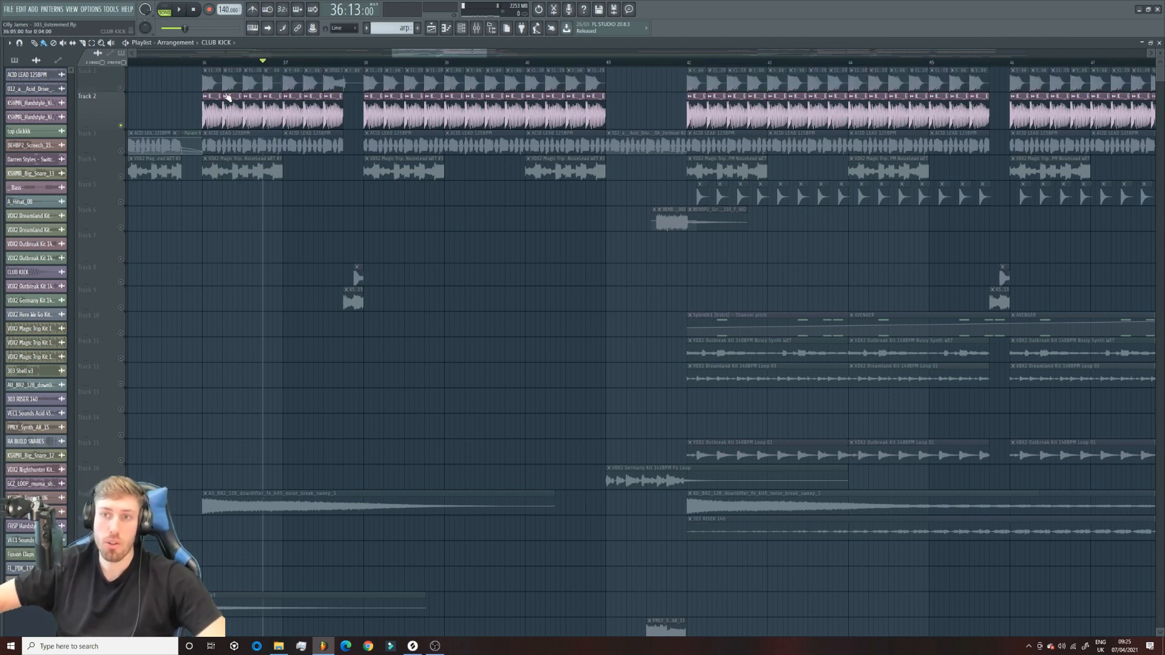
left_click(203, 61)
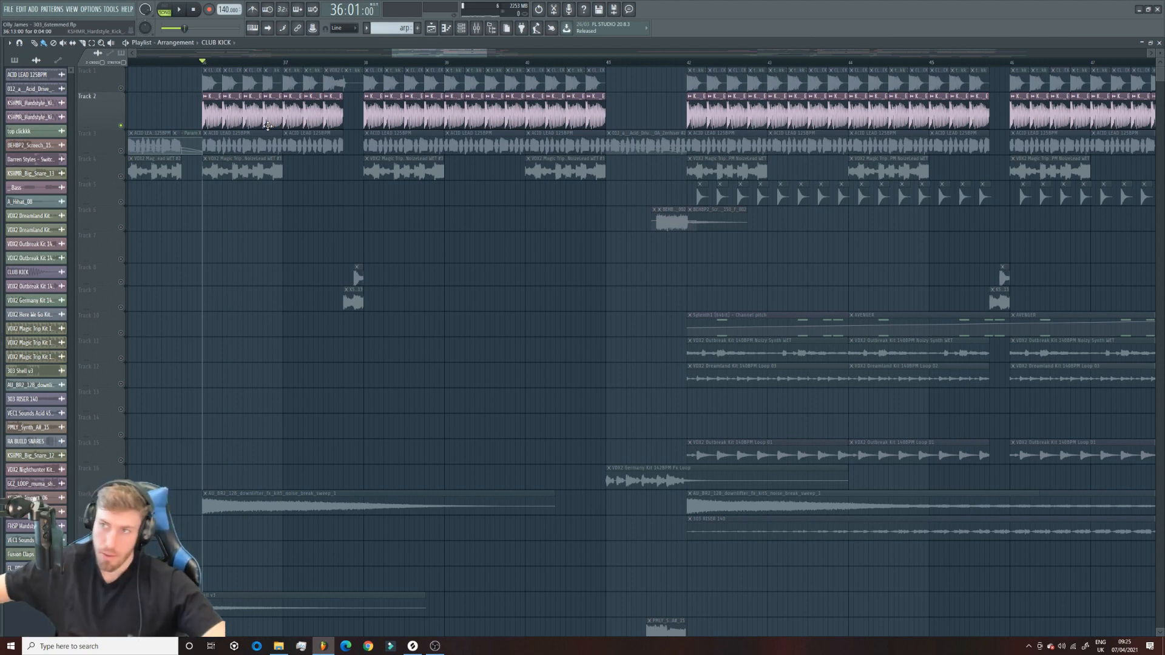
left_click_drag(488, 52, 631, 52)
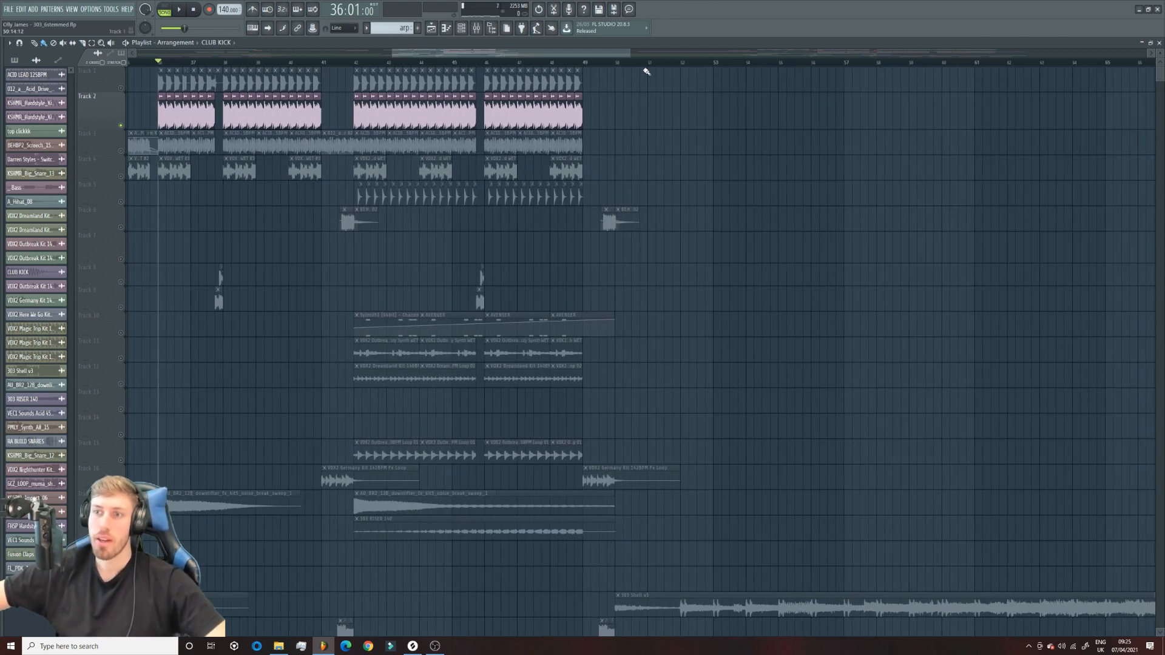
left_click(121, 151, "ctrl")
left_click_drag(396, 55, 285, 61)
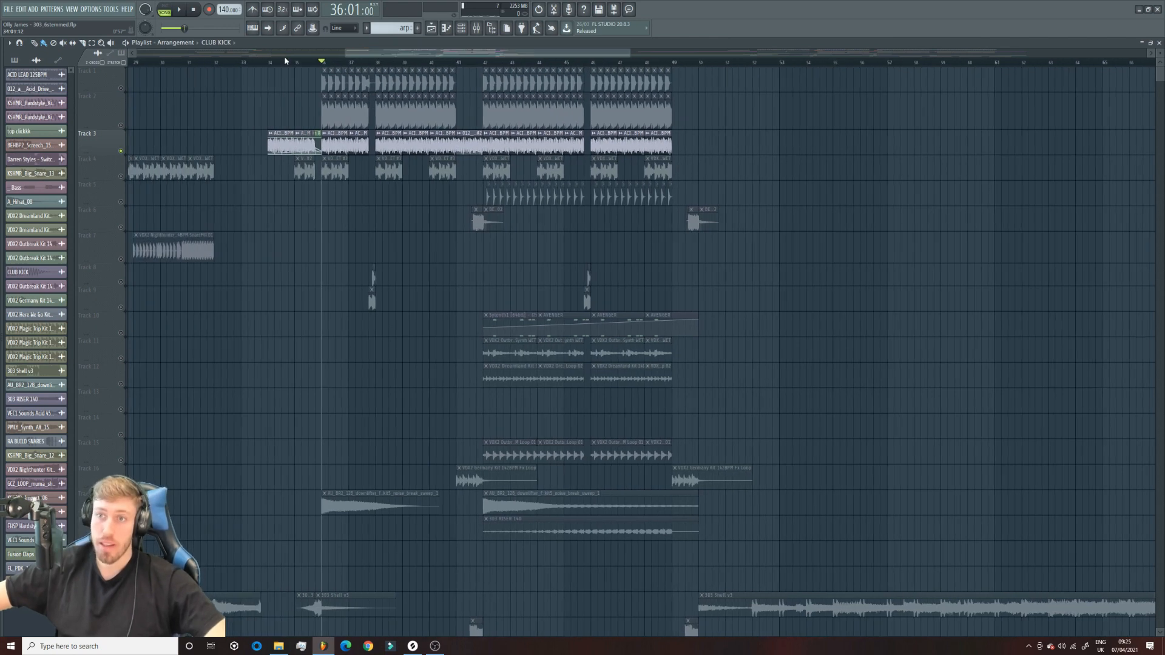
left_click(268, 61)
Step: Enable Track 21 with the 303 Shell v1 clips alongside Track 3 and play from 32:01
scroll(140, 462, "down", 5)
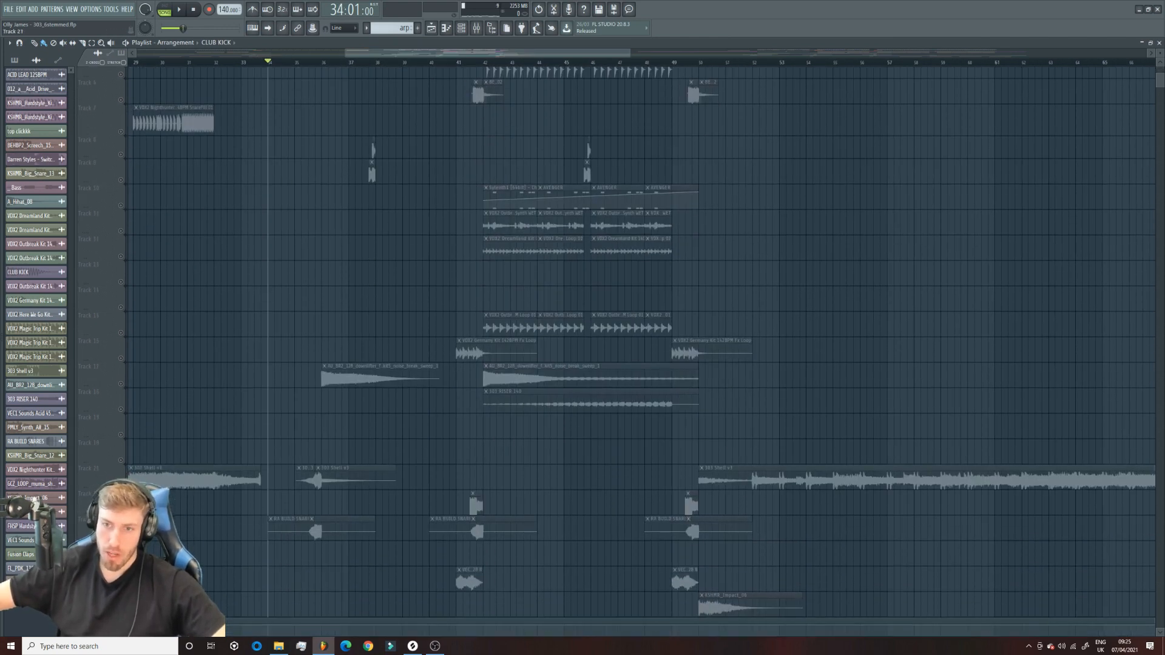
left_click(121, 486, "ctrl")
left_click(231, 60)
key("space")
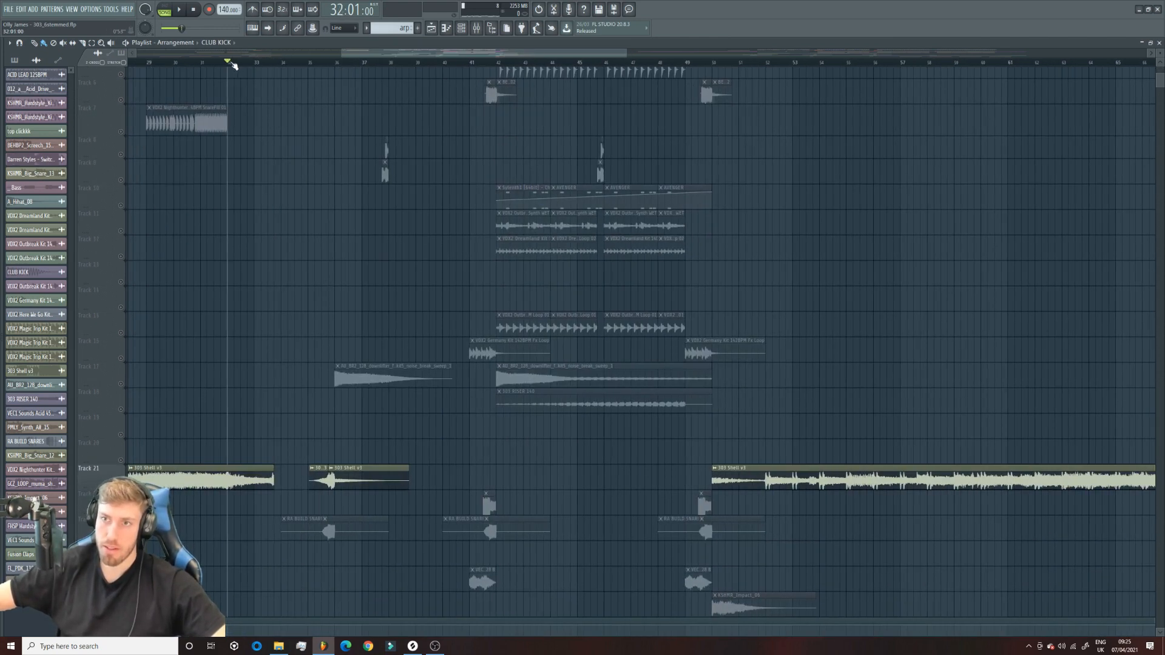
scroll(425, 309, "up", 5)
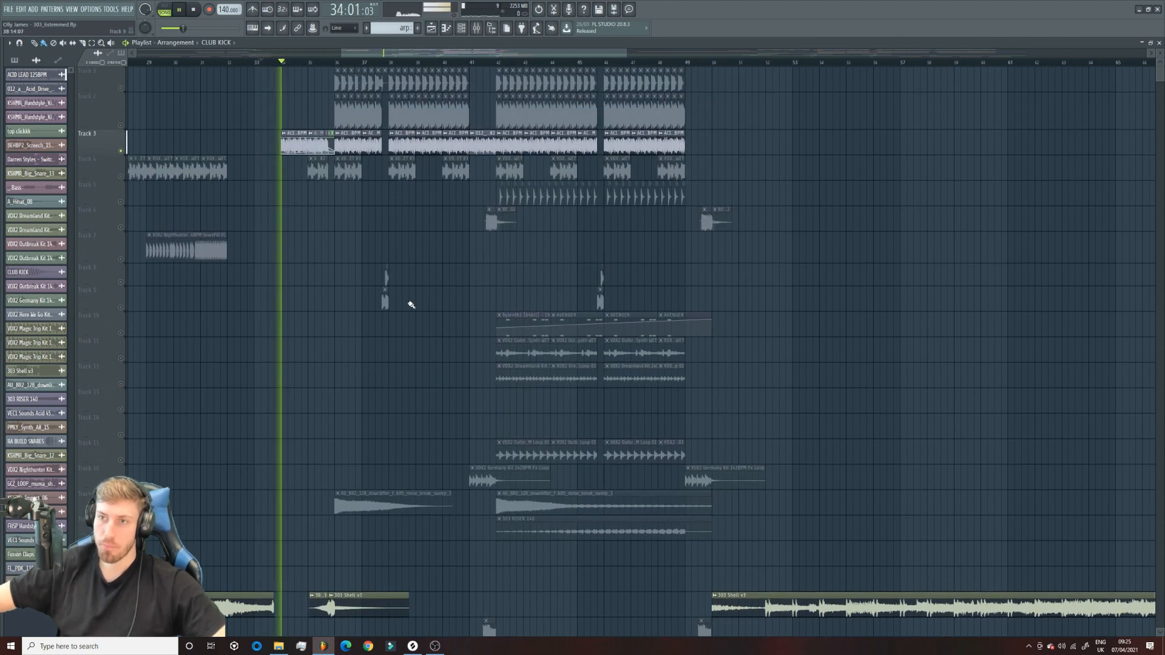
Step: Pick up the ACID LEAD 125BPM clip, place a copy on Track 7 at 34:01, and solo that track
left_click(297, 146)
double_click(296, 146)
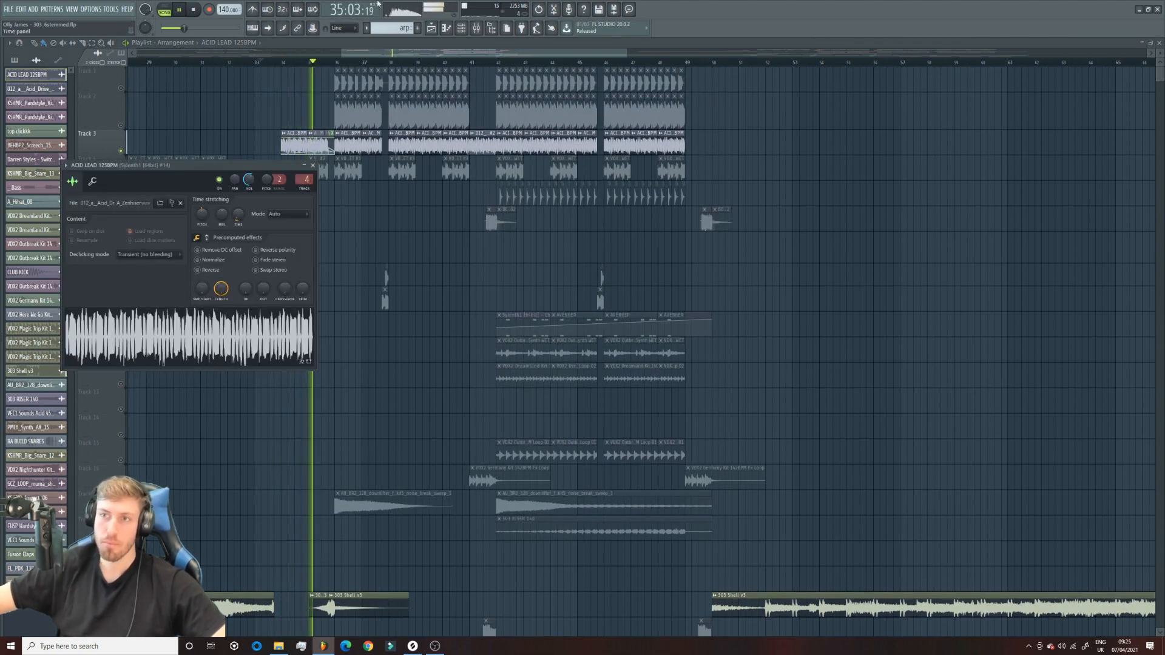
key("space")
left_click_drag(368, 217, 556, 243)
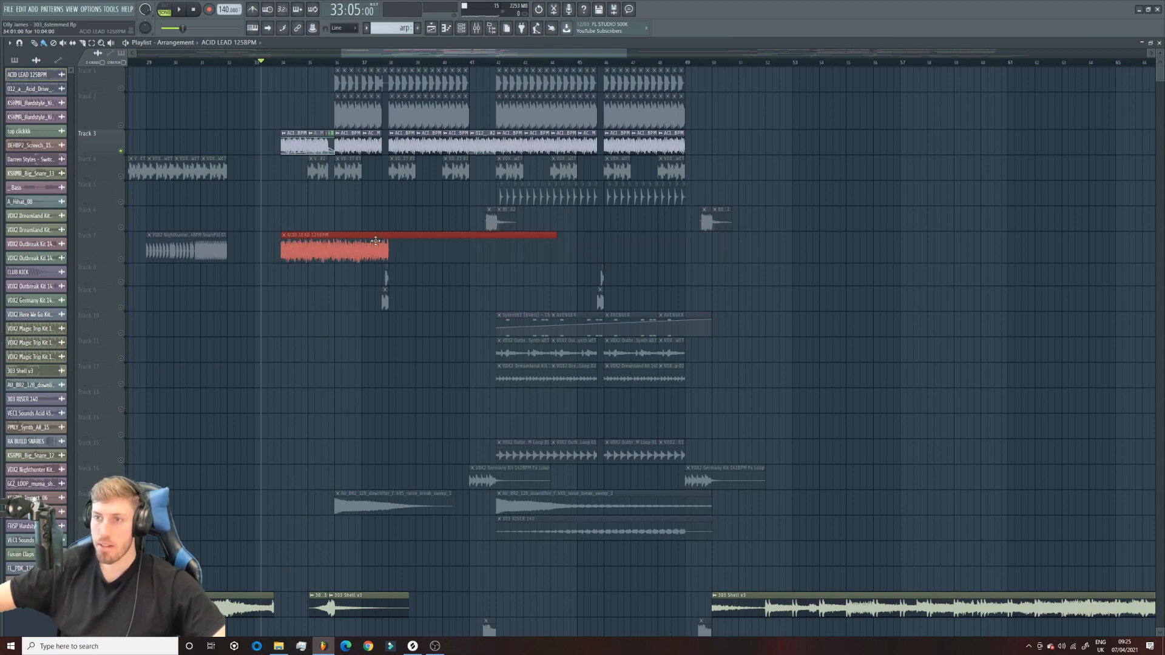
scroll(283, 253, "left", 4)
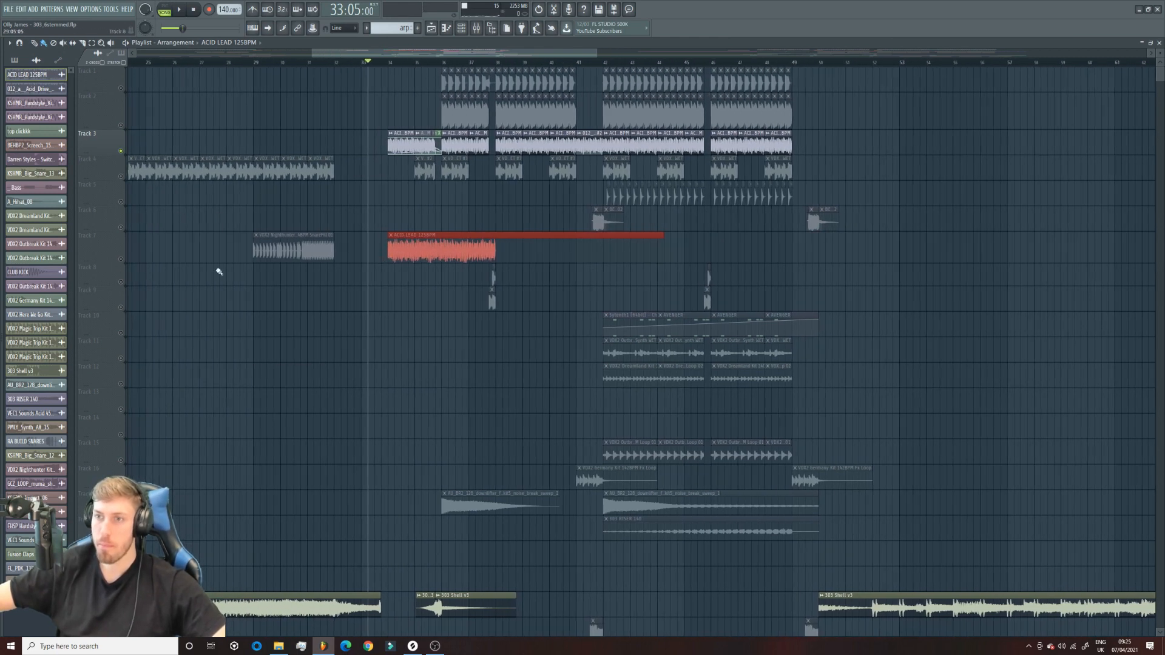
left_click(122, 262)
left_click_drag(369, 61, 384, 64)
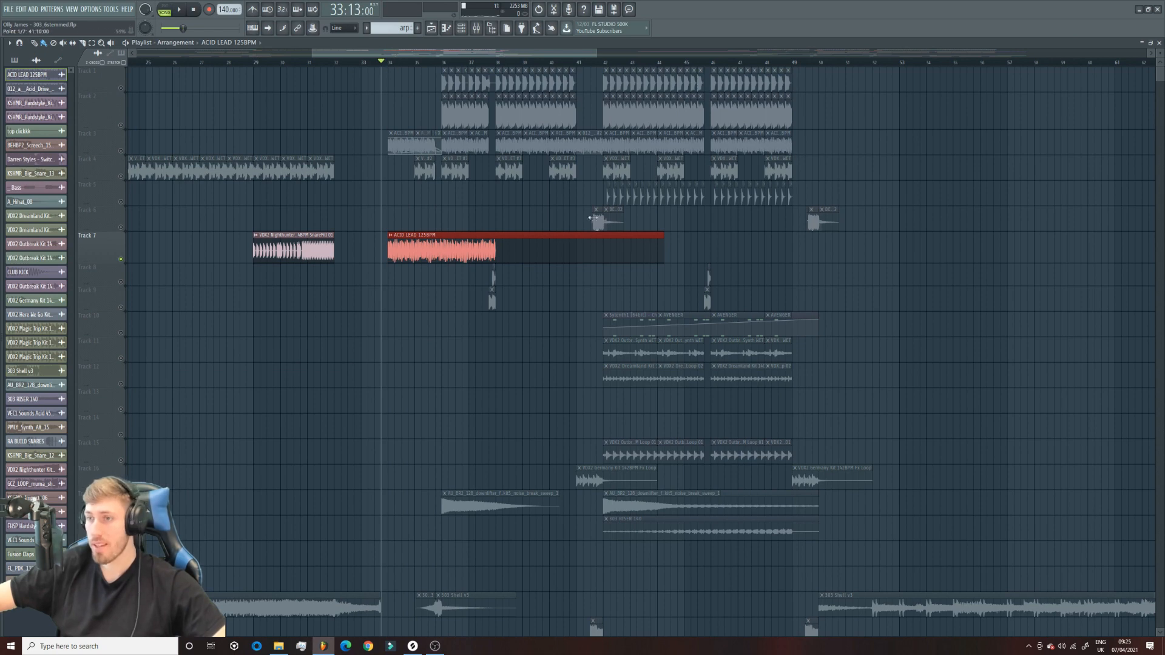
Step: Make the Track 7 clip unique, route it to a free mixer track, and mark a range from 34:01 to about bar 40
left_click(398, 233)
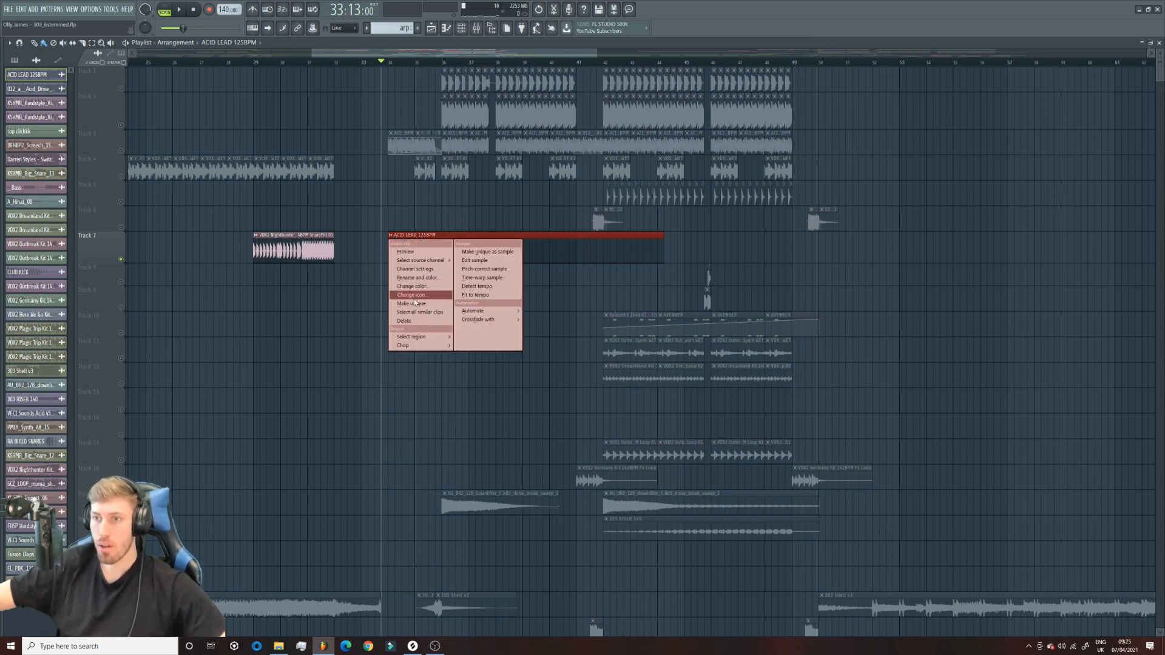
left_click(415, 303)
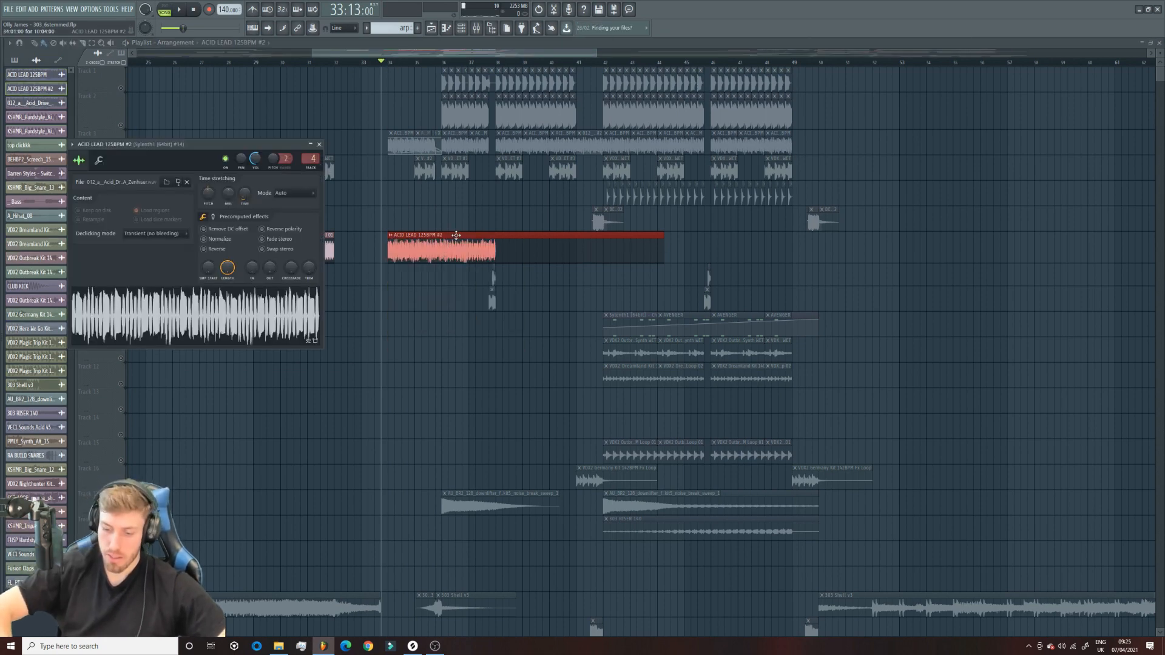
key("ctrl+l")
left_click(440, 56)
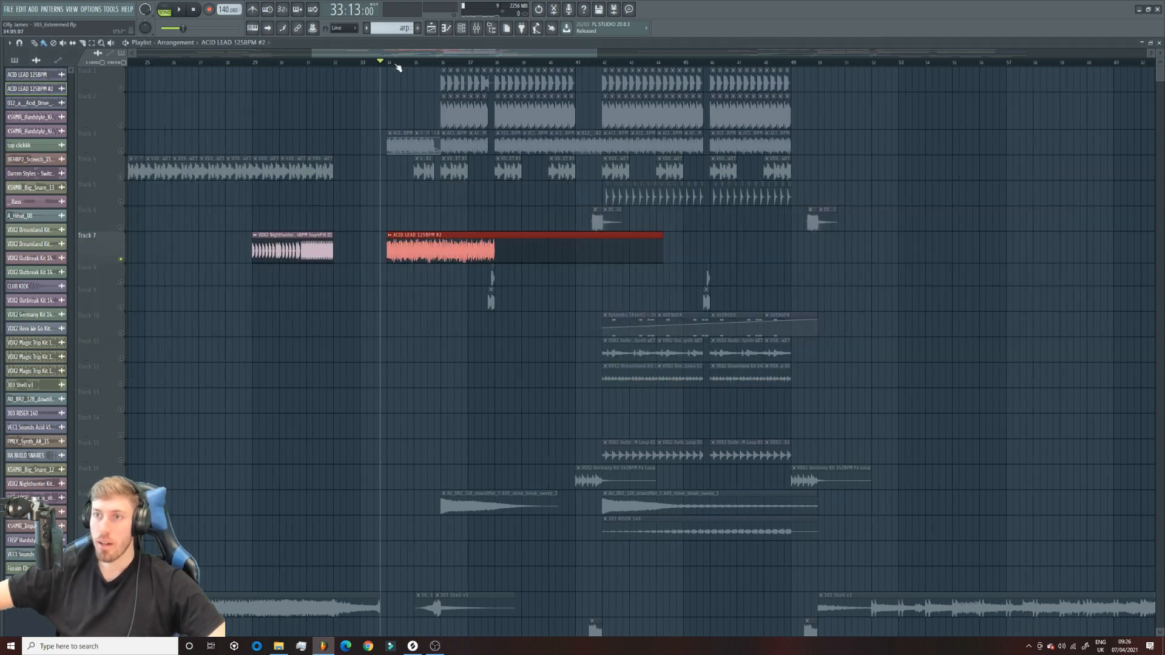
left_click_drag(389, 63, 569, 63)
Step: Reset the pitch of the ACID LEAD 125BPM #2 channel and set its time-stretching mode to Resample
double_click(36, 88)
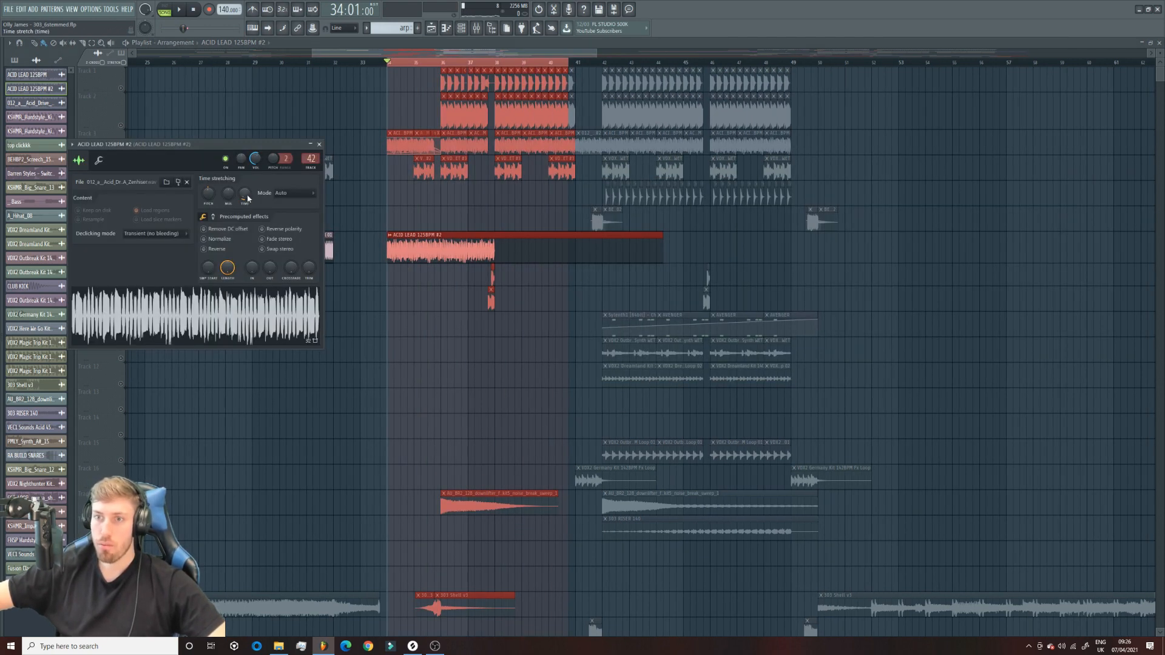
right_click(208, 194)
left_click(222, 204)
left_click(290, 194)
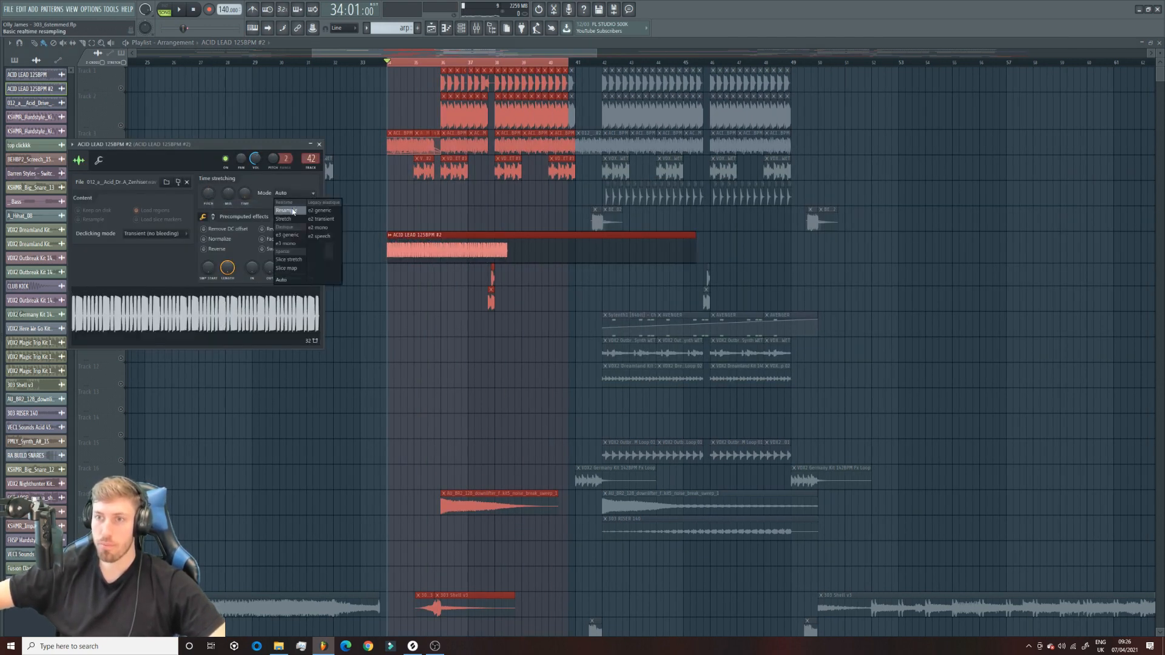
left_click(292, 211)
Step: Play the unprocessed acid lead from 34:01 and shorten its Track 7 clip to about four and a half bars
left_click(388, 62)
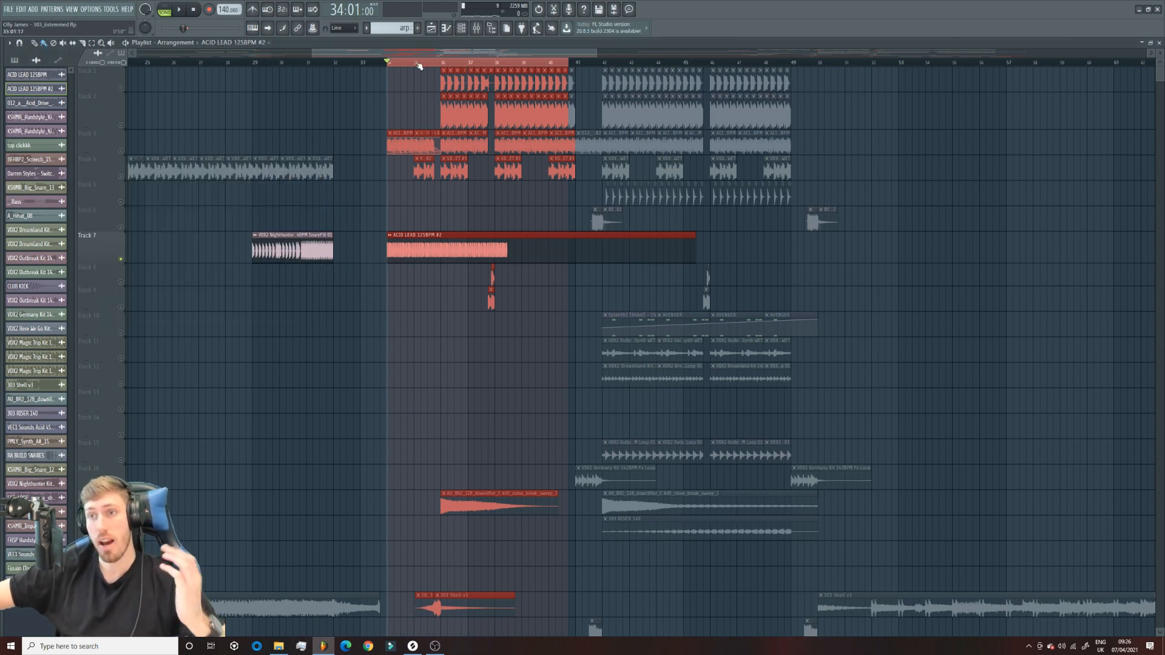
key("space")
key("c")
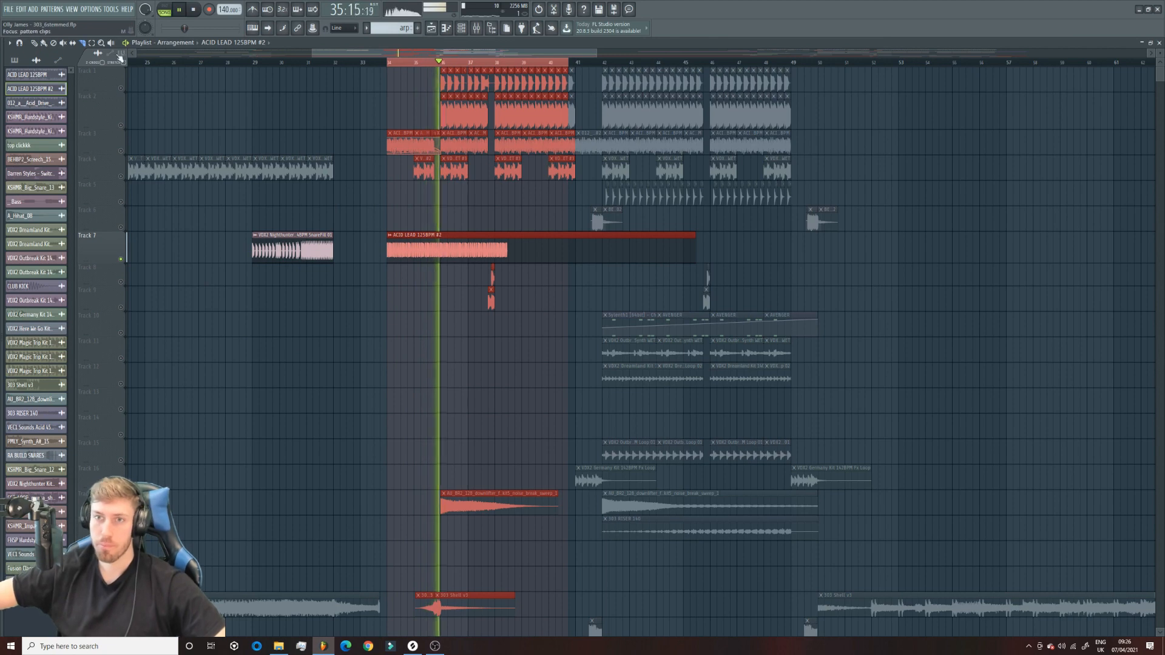
left_click(34, 43)
left_click(711, 257)
right_click(712, 257)
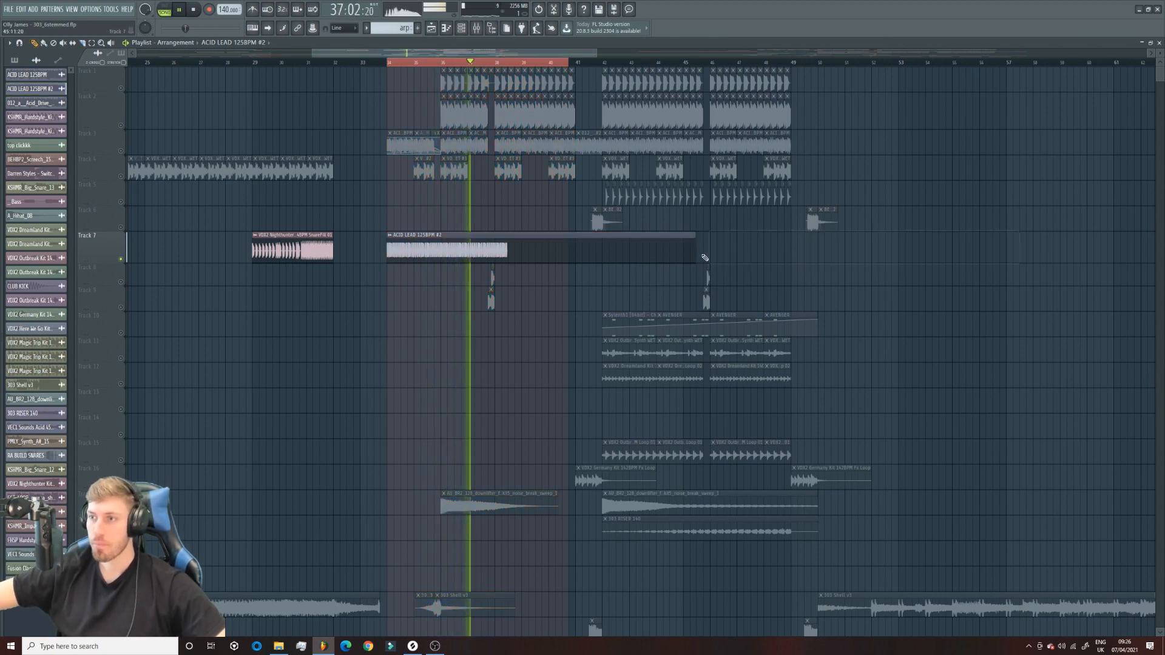
left_click_drag(693, 256, 511, 258)
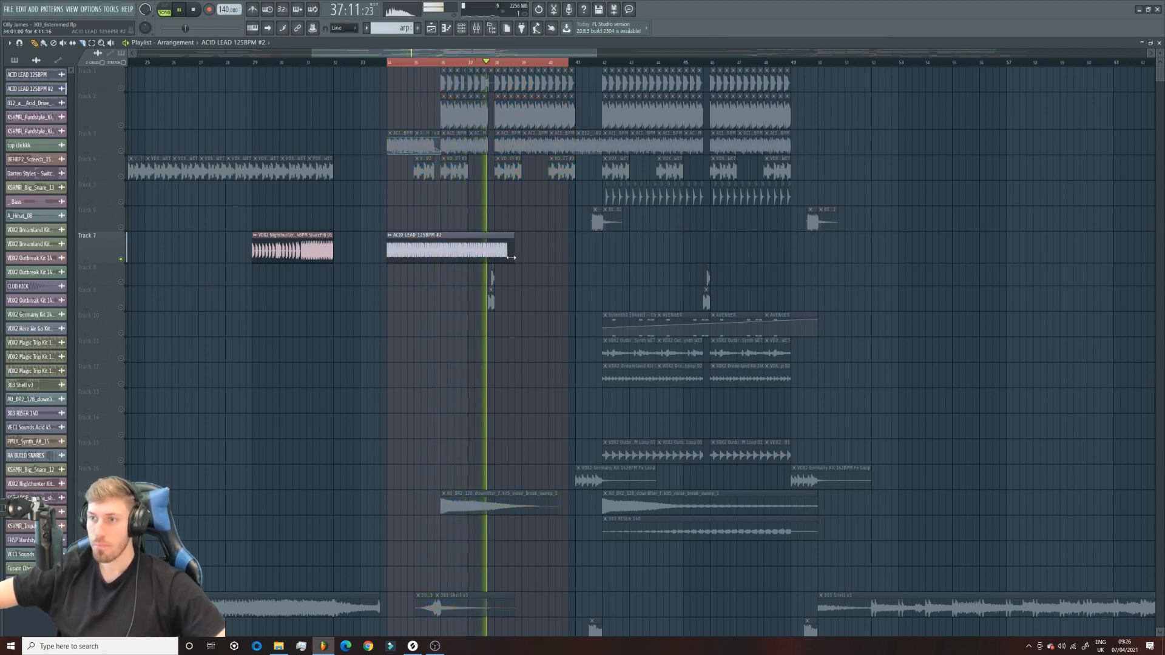
left_click(390, 63)
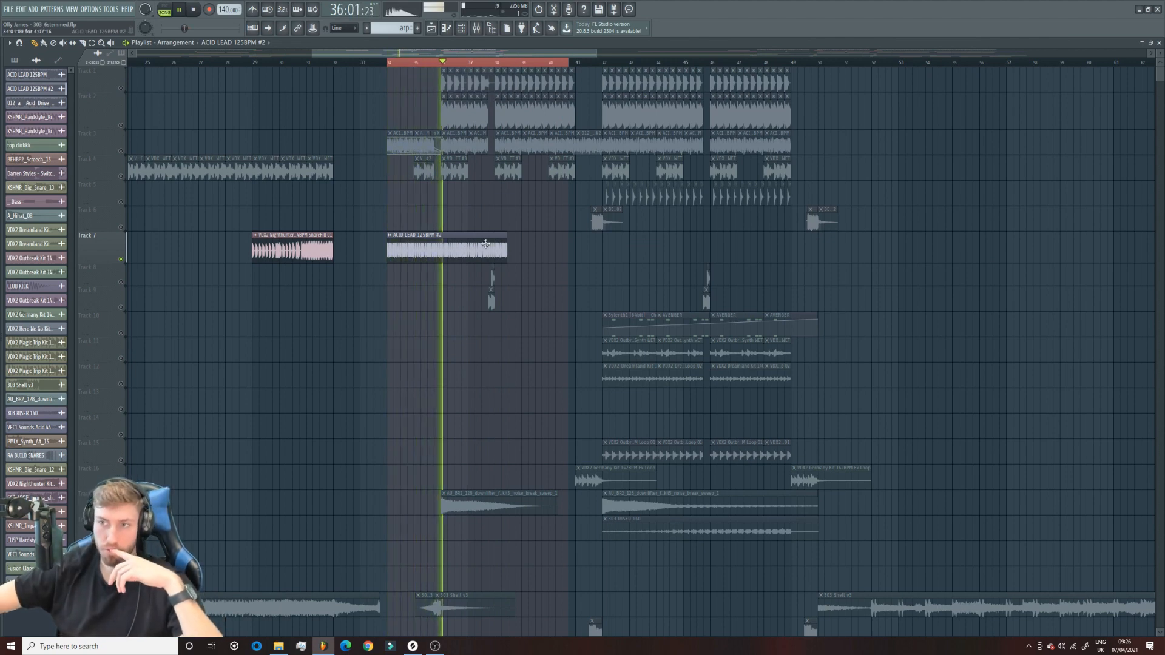
Step: Delete the ACID LEAD 125BPM #2 clip from Track 7, solo Track 3, and play the processed lead from 34:01
key("space")
right_click(471, 239)
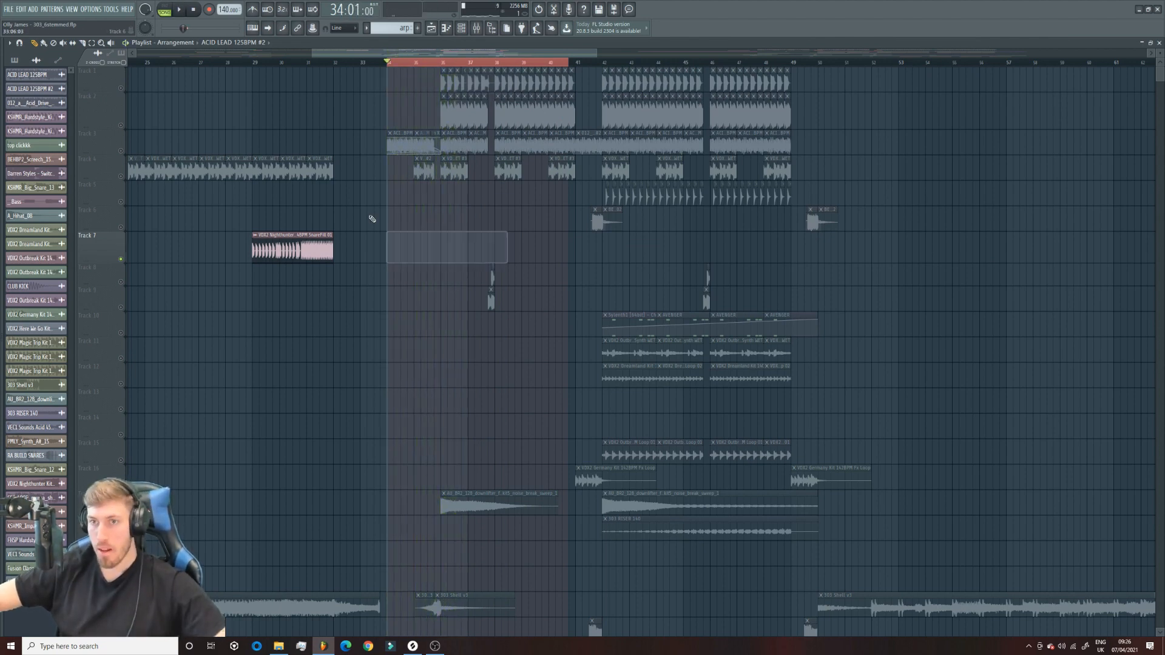
right_click(122, 149)
key("space")
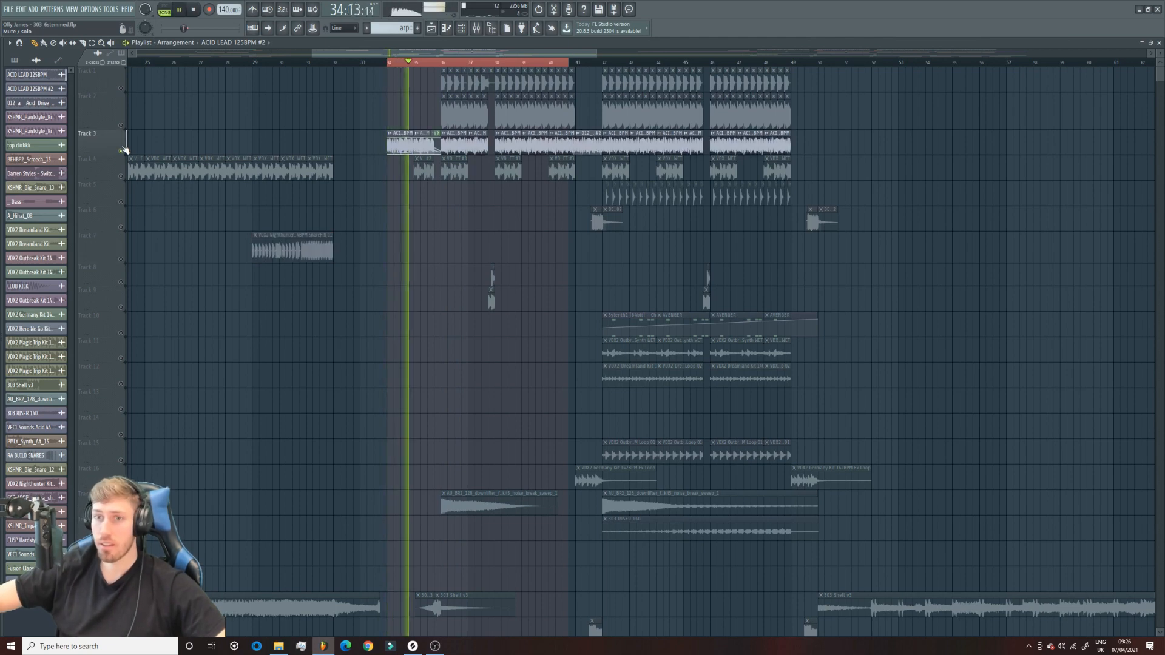
key("space")
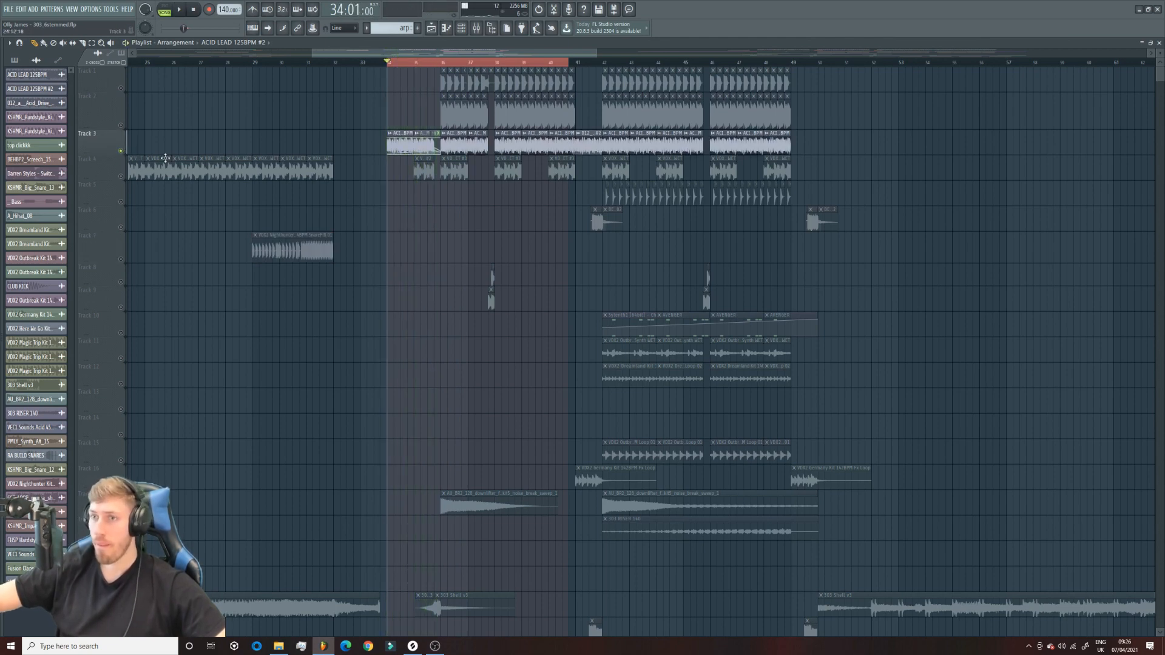
Step: Play Track 3 from 36:05 and set the ACID LEAD 125BPM channel's time-stretching mode to e2 generic
double_click(450, 139)
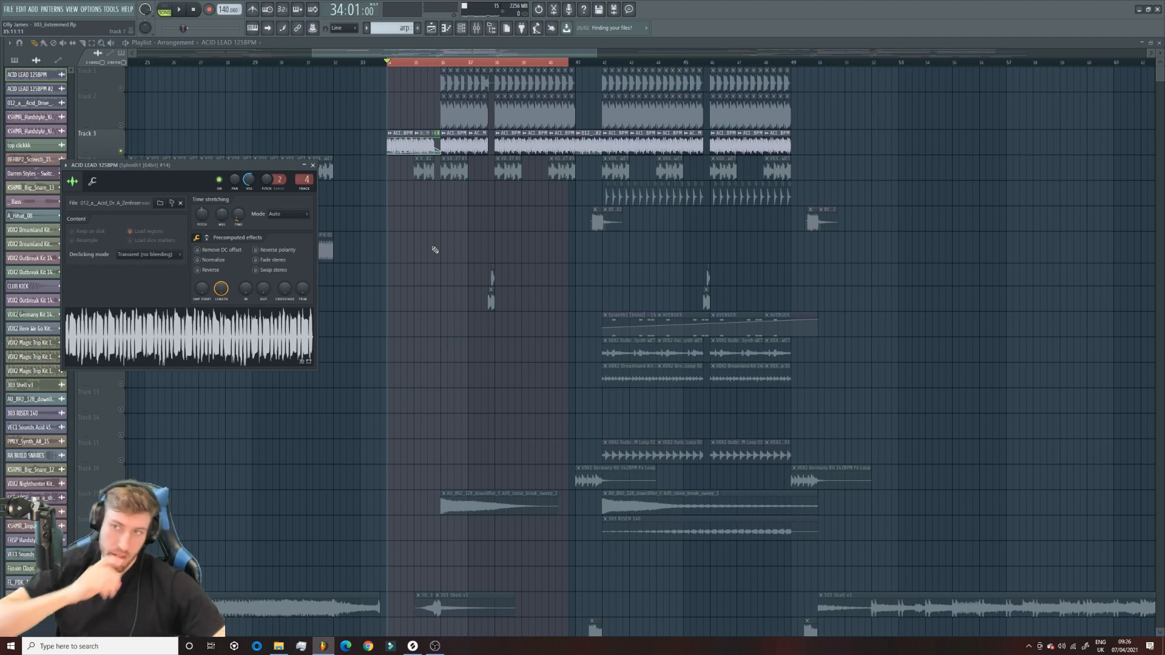
left_click(455, 237)
right_click(456, 237)
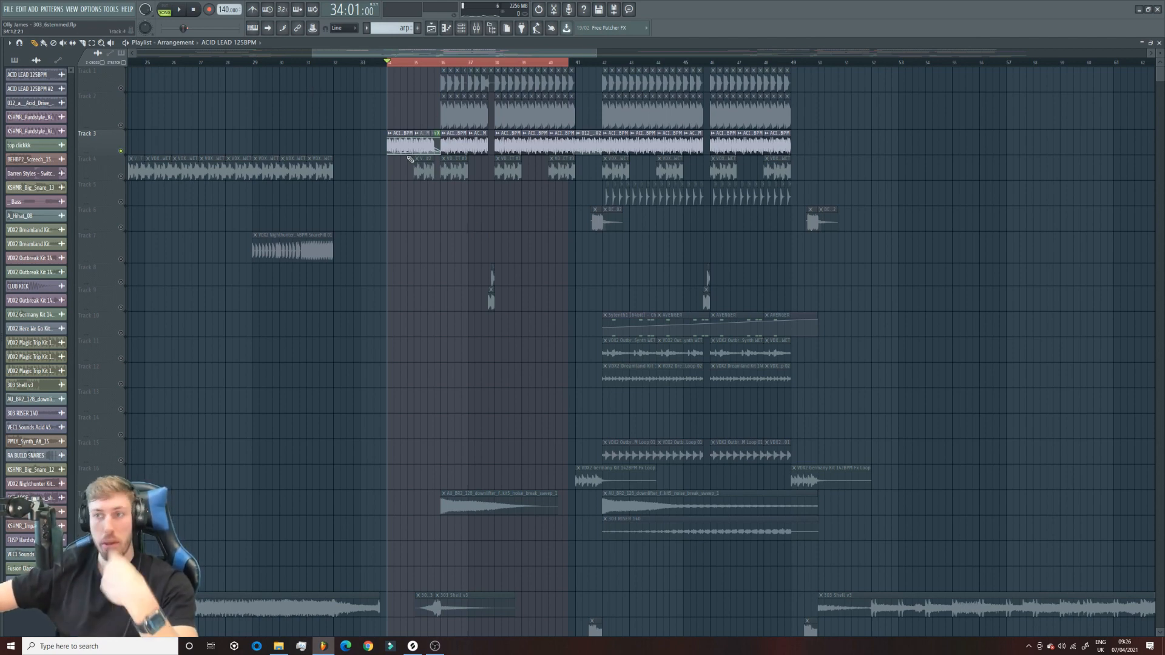
left_click(447, 62)
key("space")
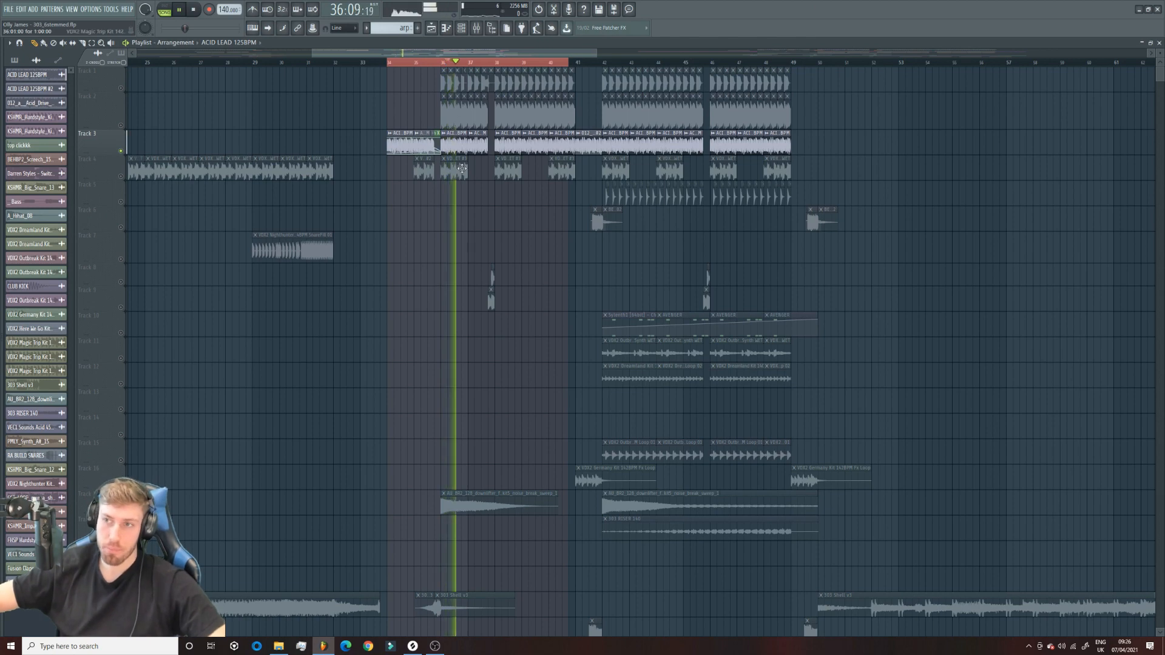
double_click(454, 144)
key("space")
left_click(299, 217)
left_click(312, 233)
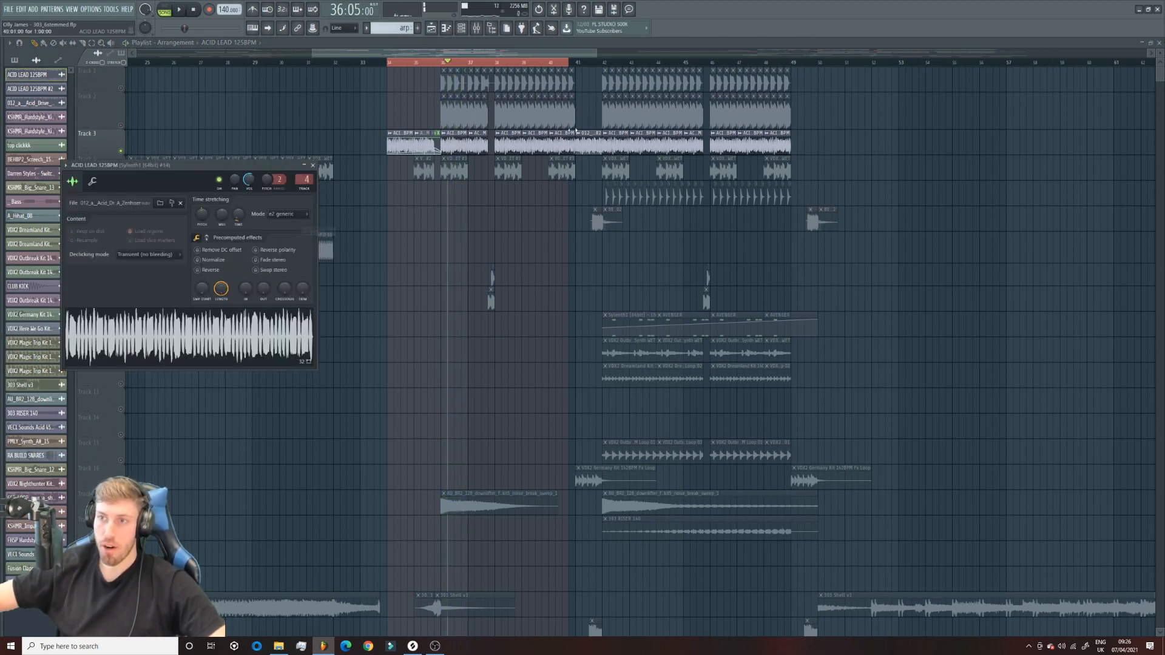
Step: Listen to the acid lead on Track 3 from 36:05 with the e2 generic stretching applied
key("space")
key("Tab")
key("Tab")
key("Tab")
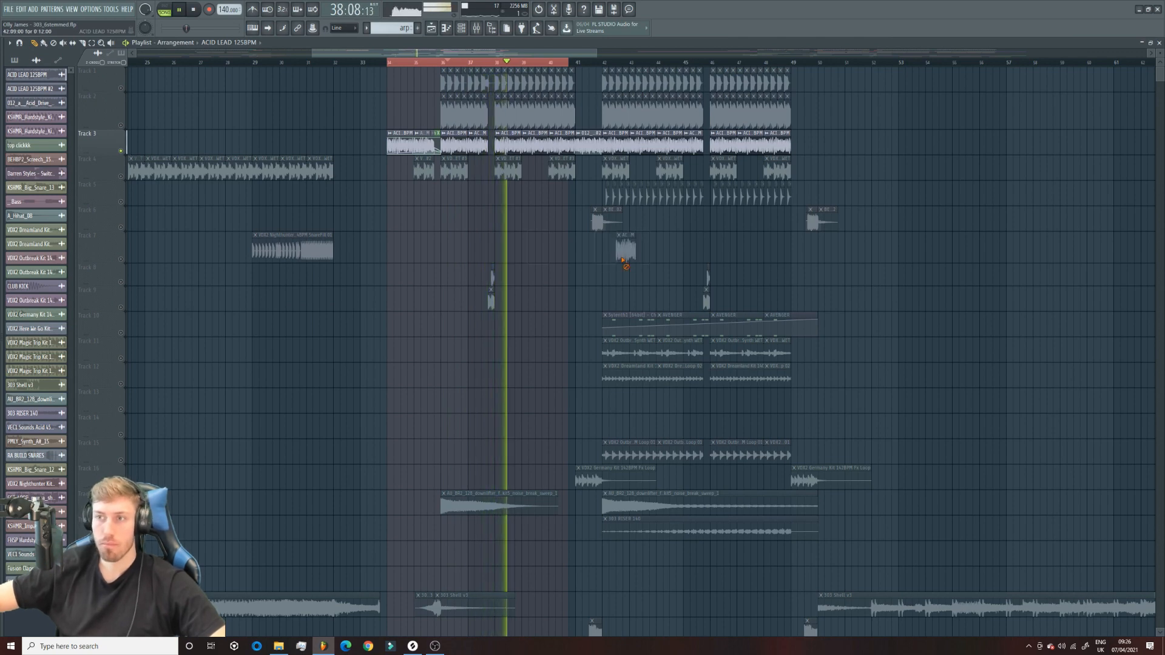
key("space")
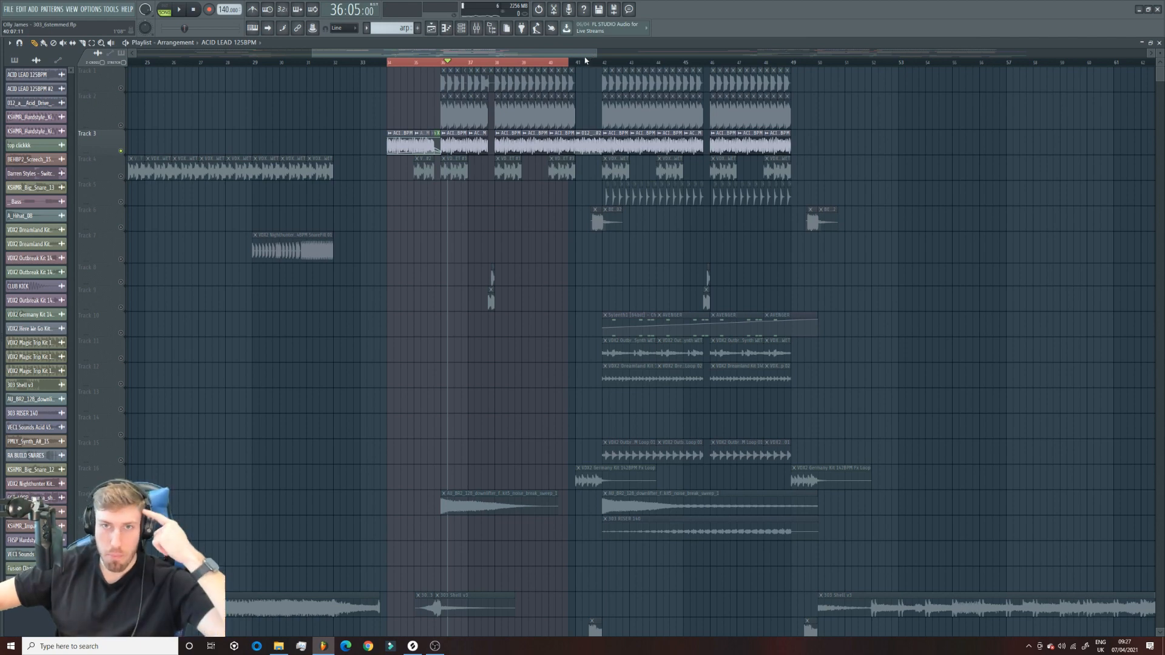
Step: Place the ACID LEAD 125BPM #2 clip on Track 7 at 36:01, solo that track, and play it from 36:05
left_click_drag(595, 52, 577, 52)
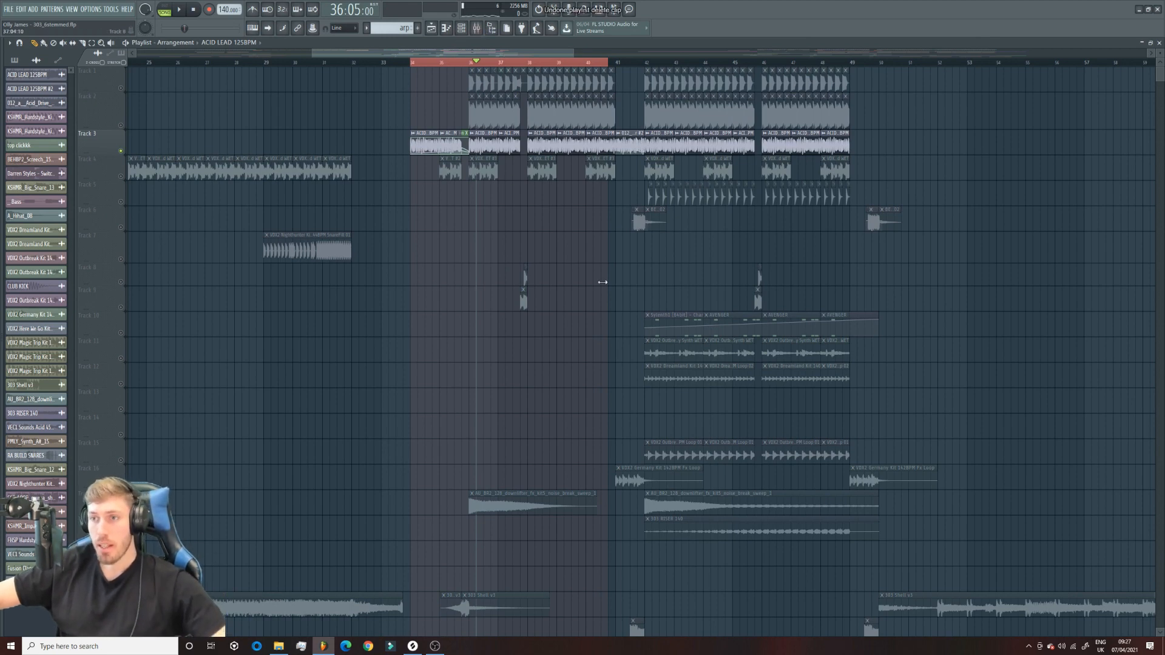
key("ctrl+z")
key("ctrl+z")
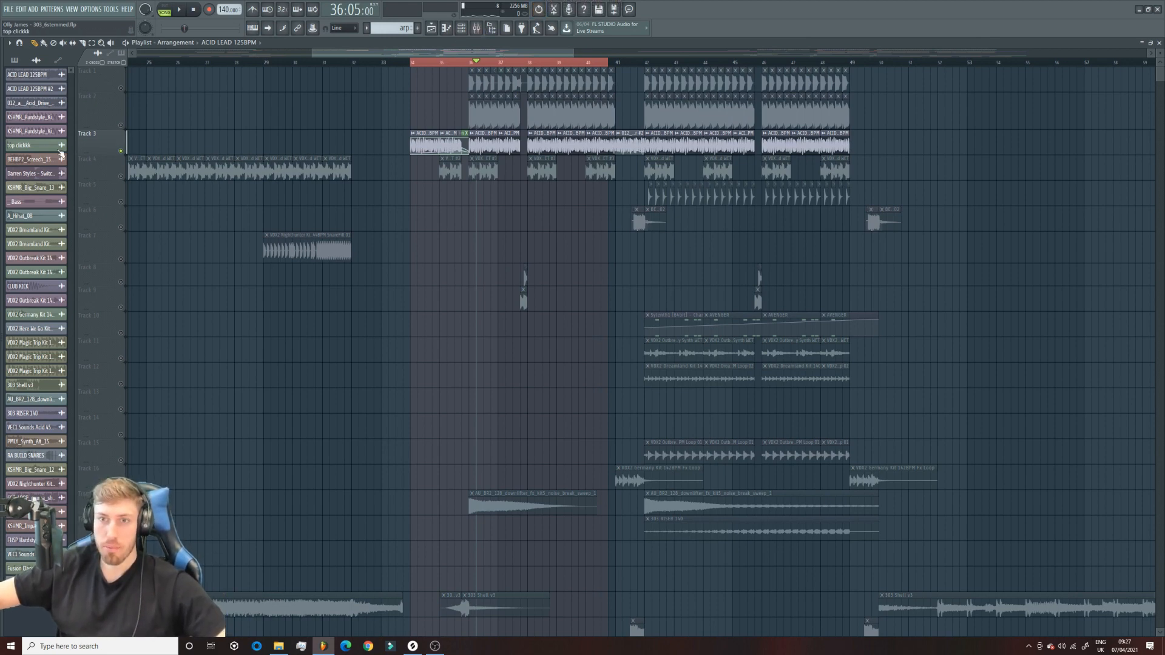
left_click(49, 91)
left_click(456, 222)
left_click_drag(497, 224, 511, 253)
key("space")
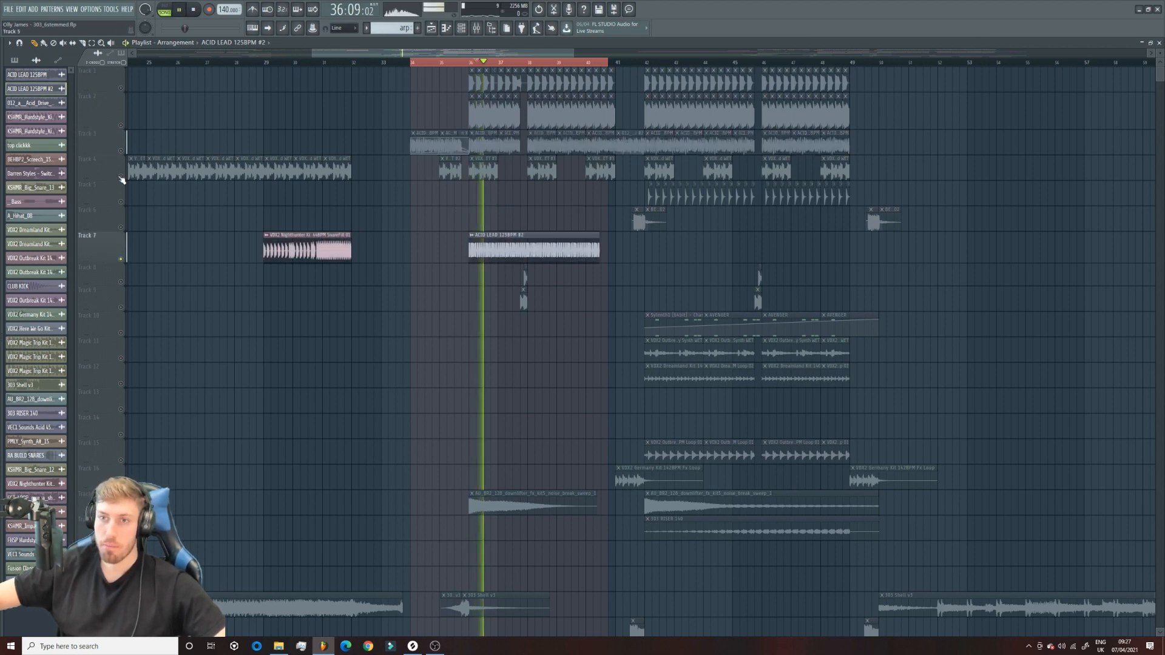
key("space")
Step: Solo Track 3, play the processed lead from 36:05, and delete the ACID LEAD 125BPM #2 clip from Track 7
right_click(123, 151)
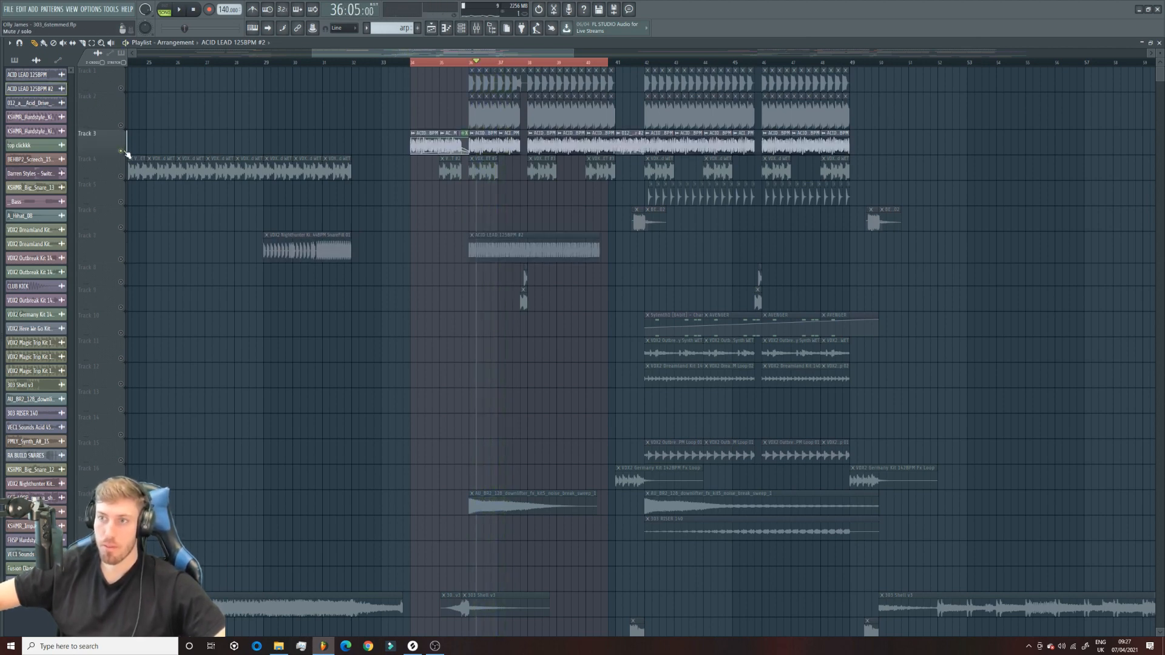
key("space")
right_click(555, 255)
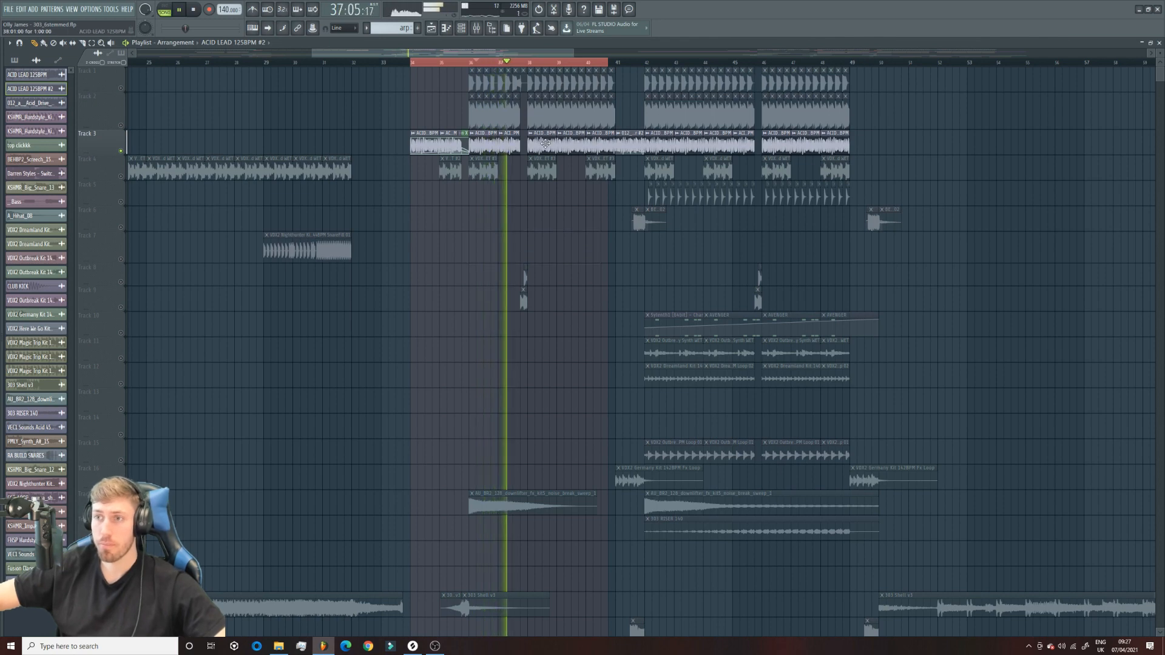
key("space")
Step: Show the acid lead's channel settings and its mixer effects chain, and open the CamelCrusher effect
double_click(546, 144)
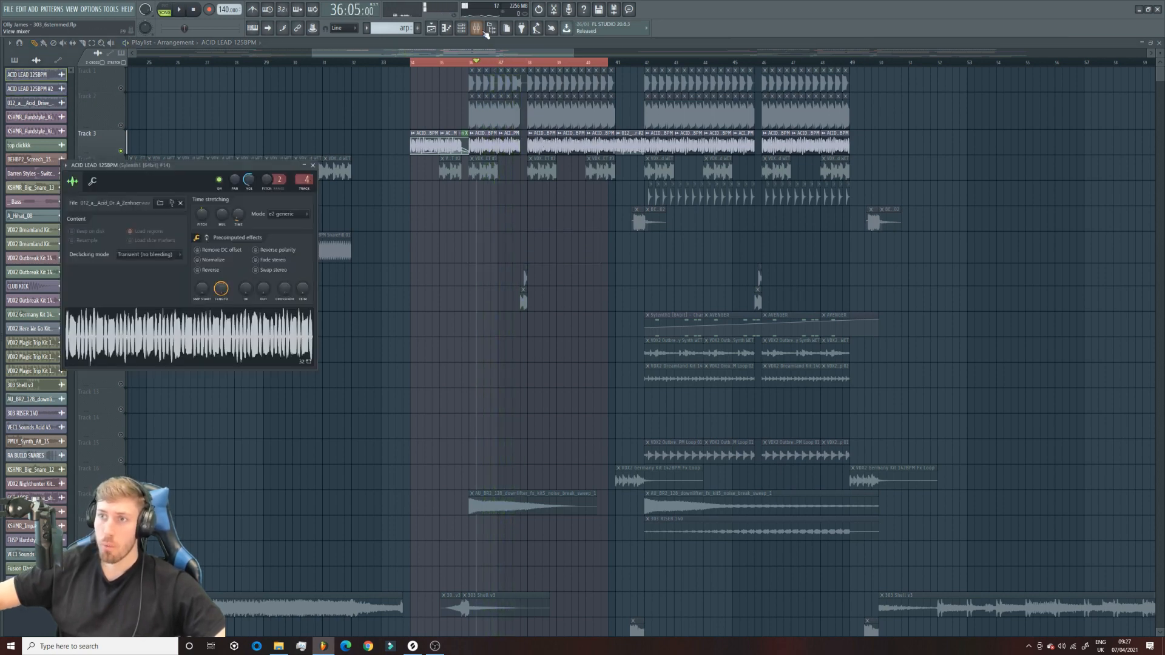
left_click(477, 28)
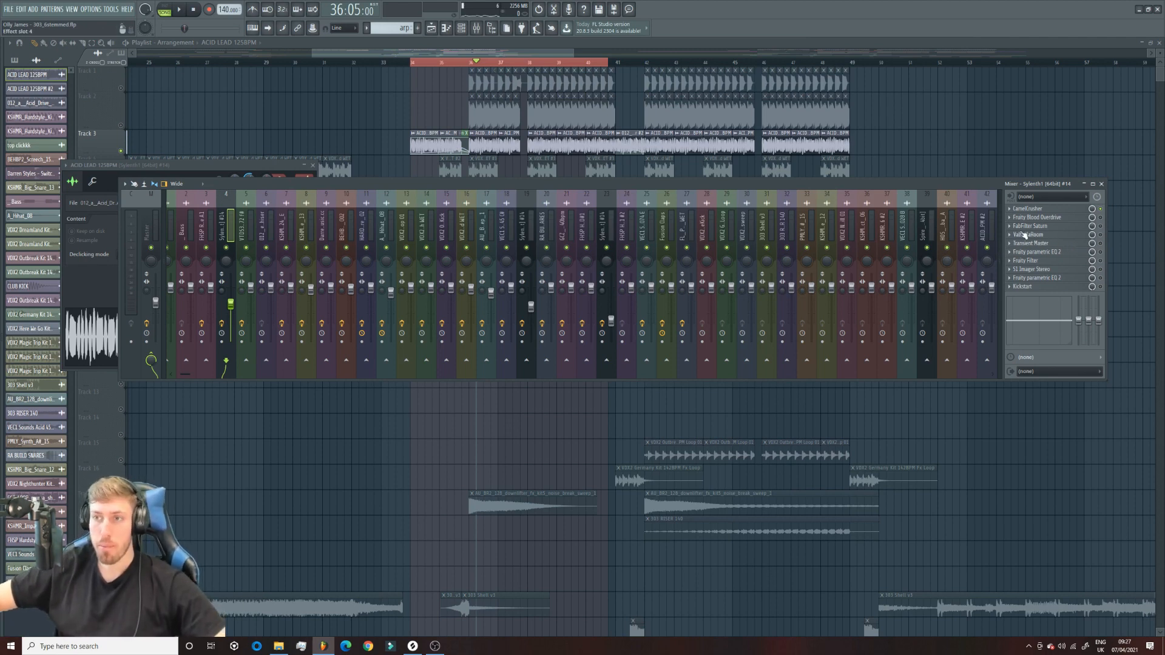
left_click(1061, 208)
left_click(1061, 208)
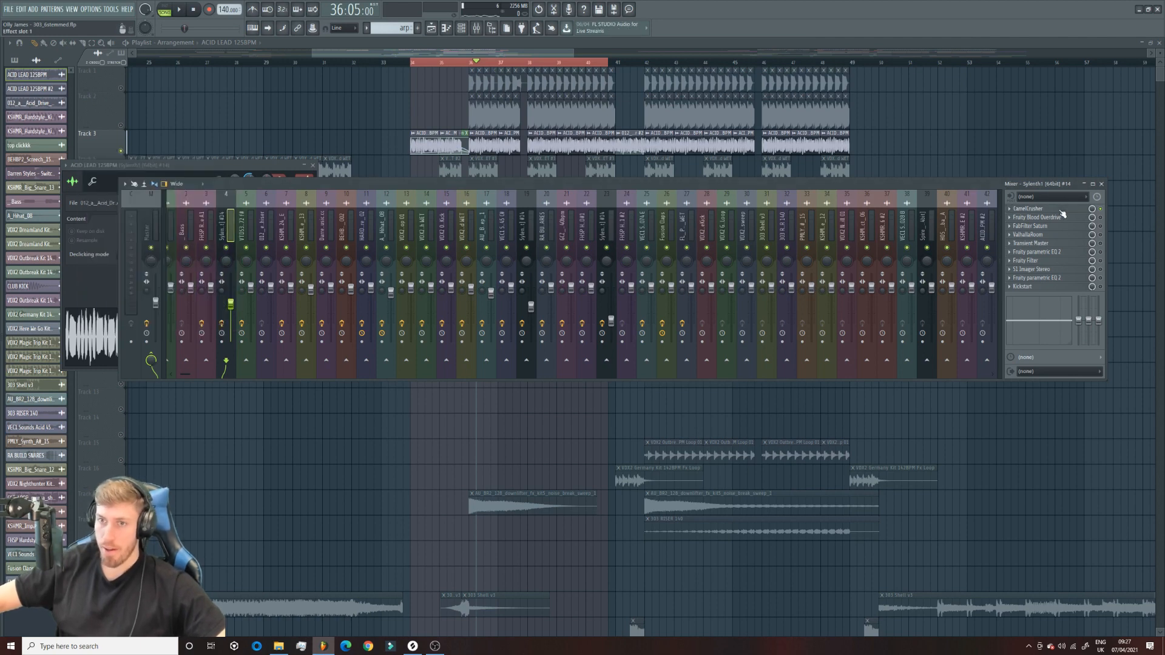
left_click(1061, 208)
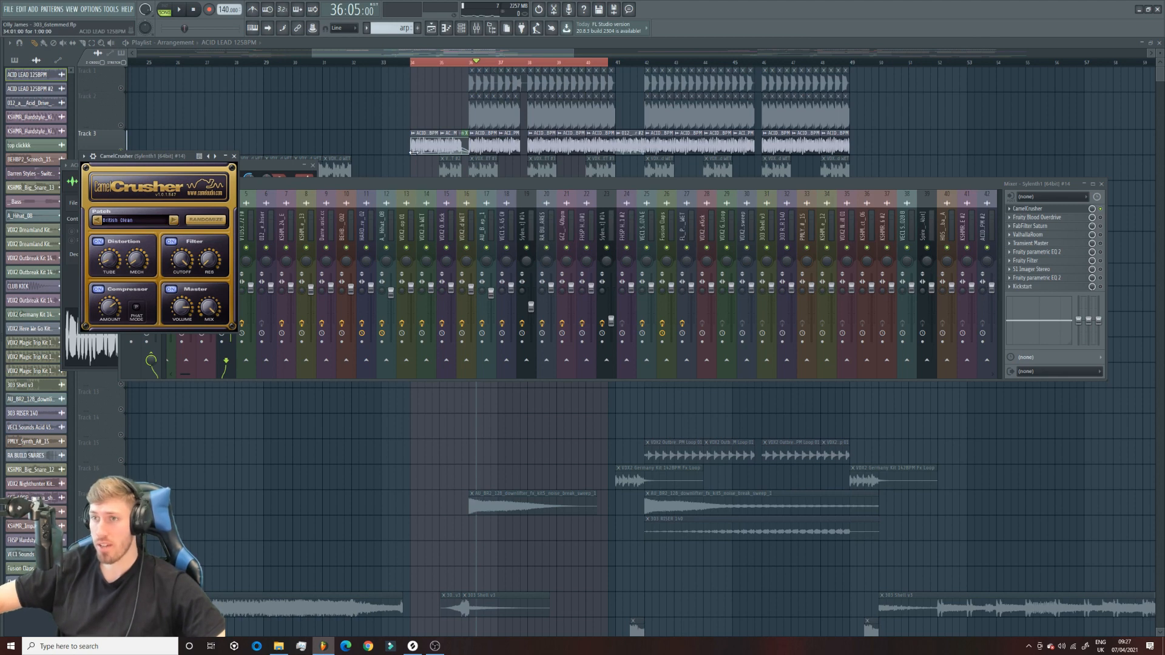
Step: Switch the CamelCrusher effect's on/off state on the acid lead's mixer track and compare the sound from 36:05
key("space")
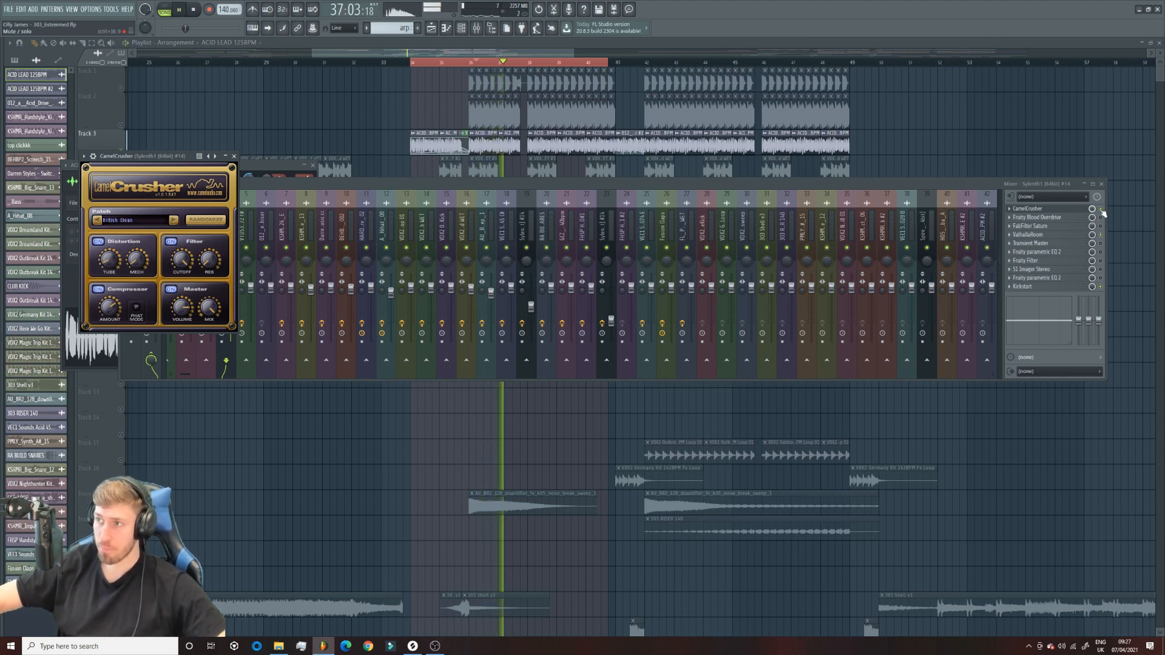
left_click(1100, 209)
key("space")
key("space")
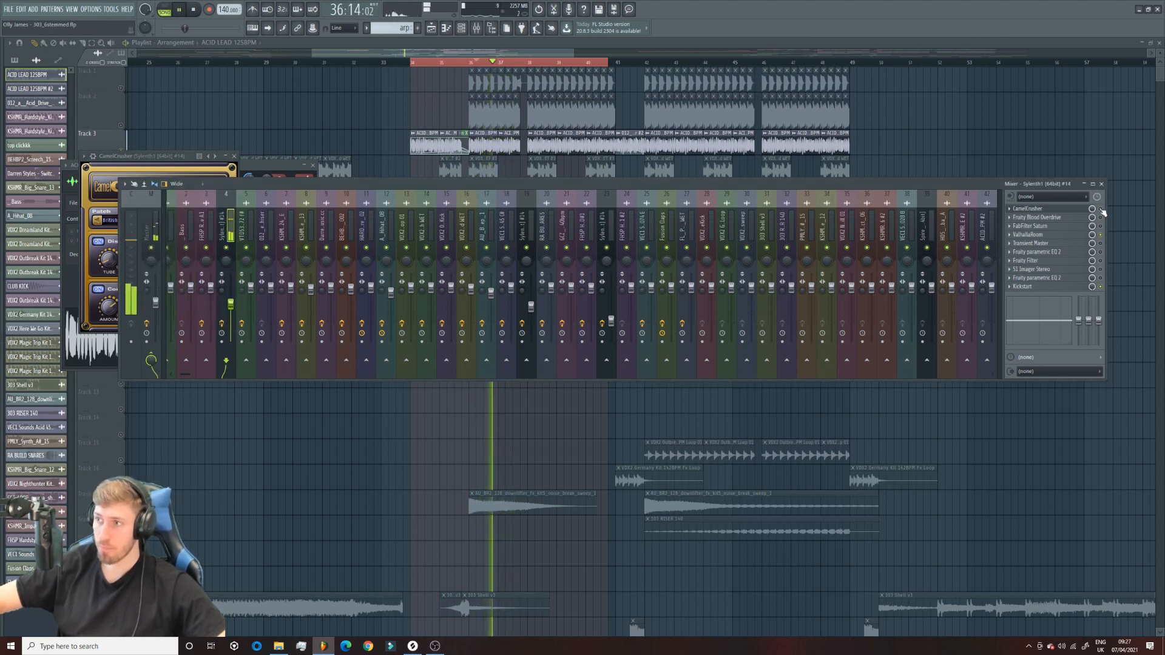
key("space")
key("space")
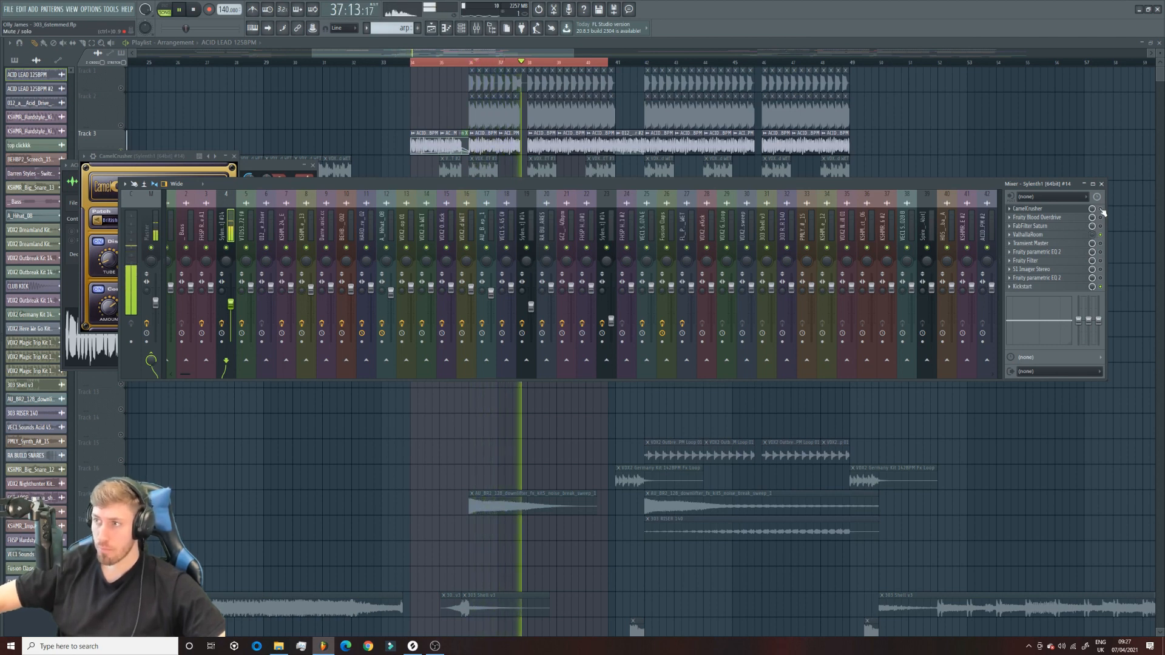
Step: Play the acid lead from 36:05 and set CamelCrusher's distortion Tube amount to 6%
key("space")
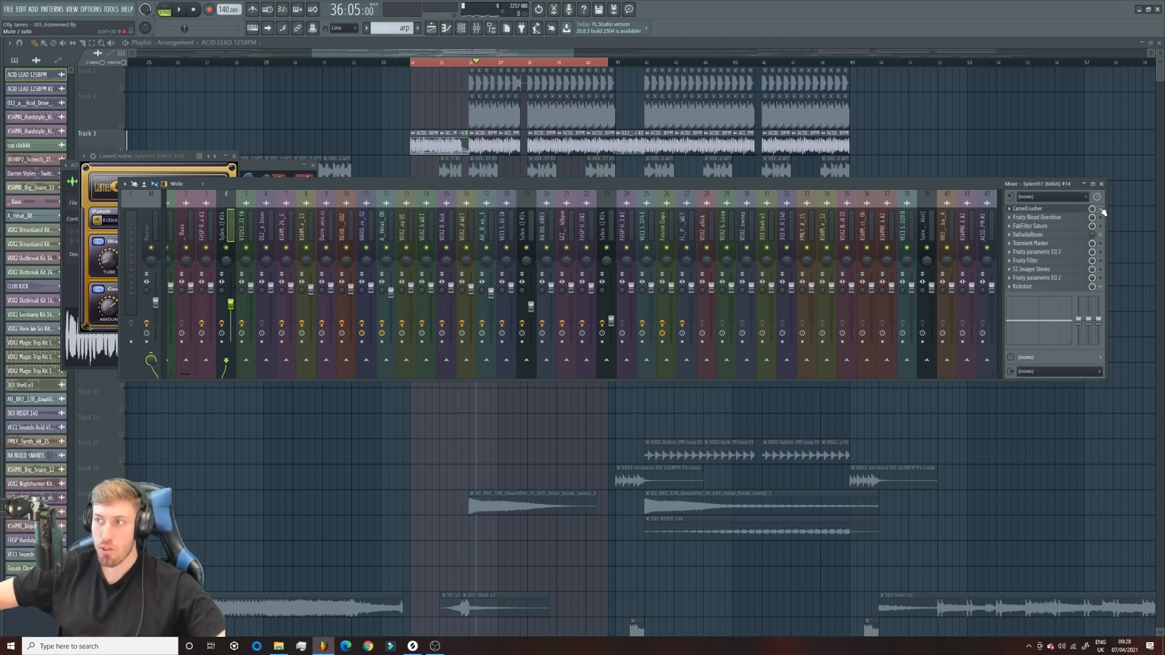
key("space")
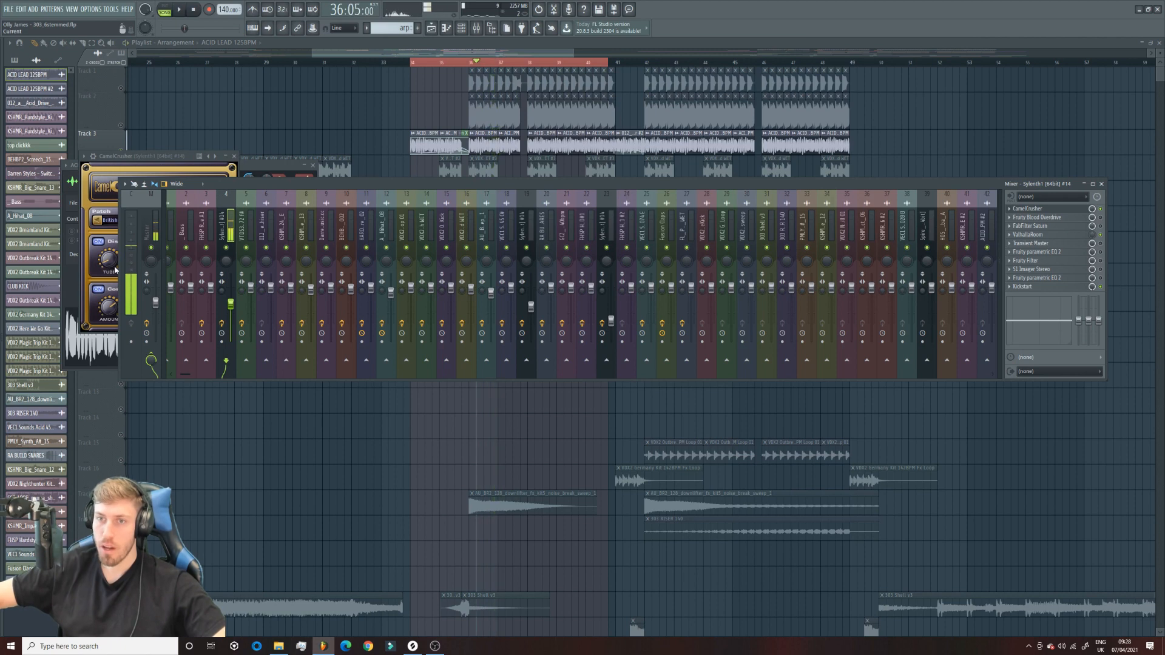
left_click(110, 264)
left_click_drag(107, 258, 102, 259)
key("space")
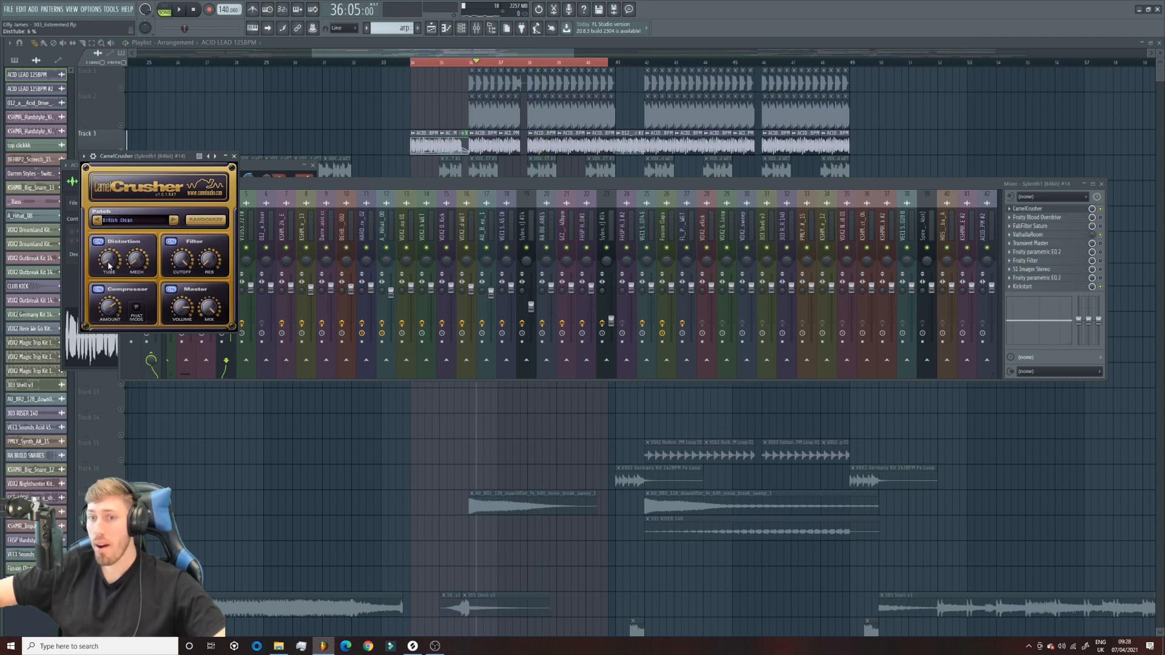
Step: Open the acid lead's Fruity Blood Overdrive effect and listen to its contribution from 36:05
left_click(1043, 217)
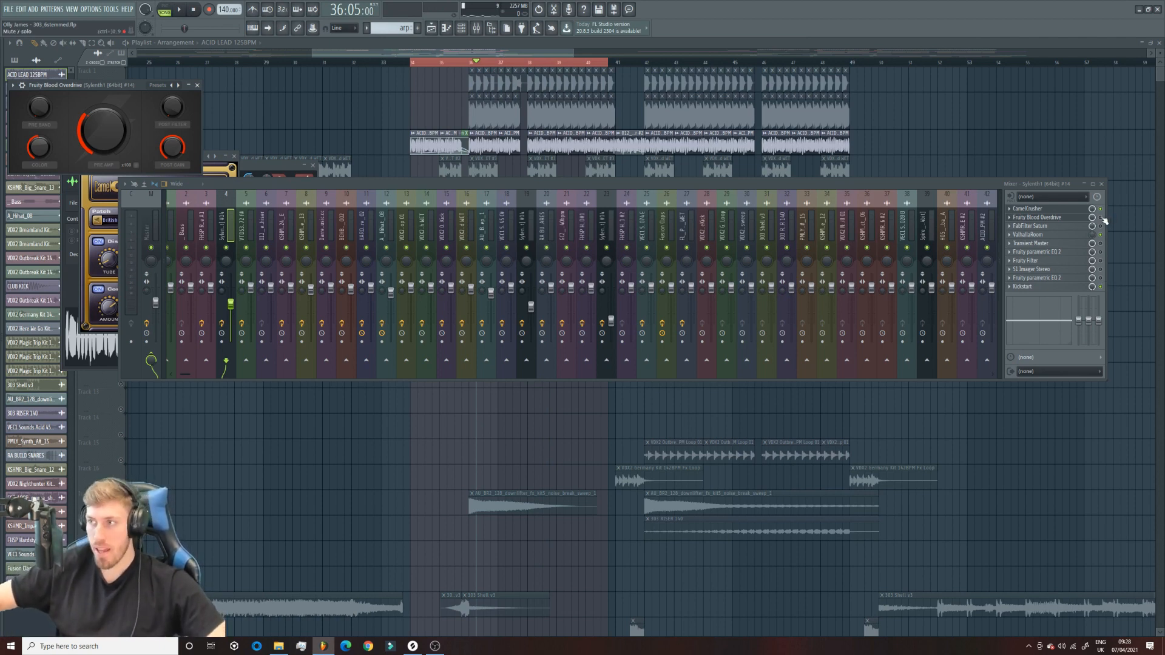
key("space")
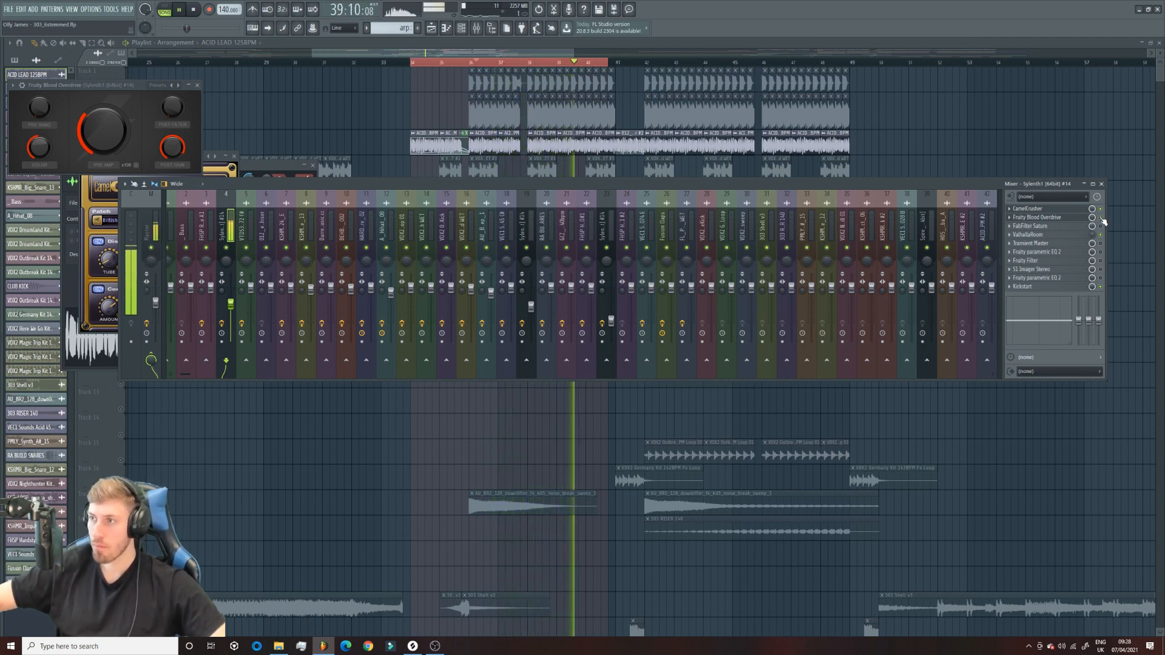
key("space")
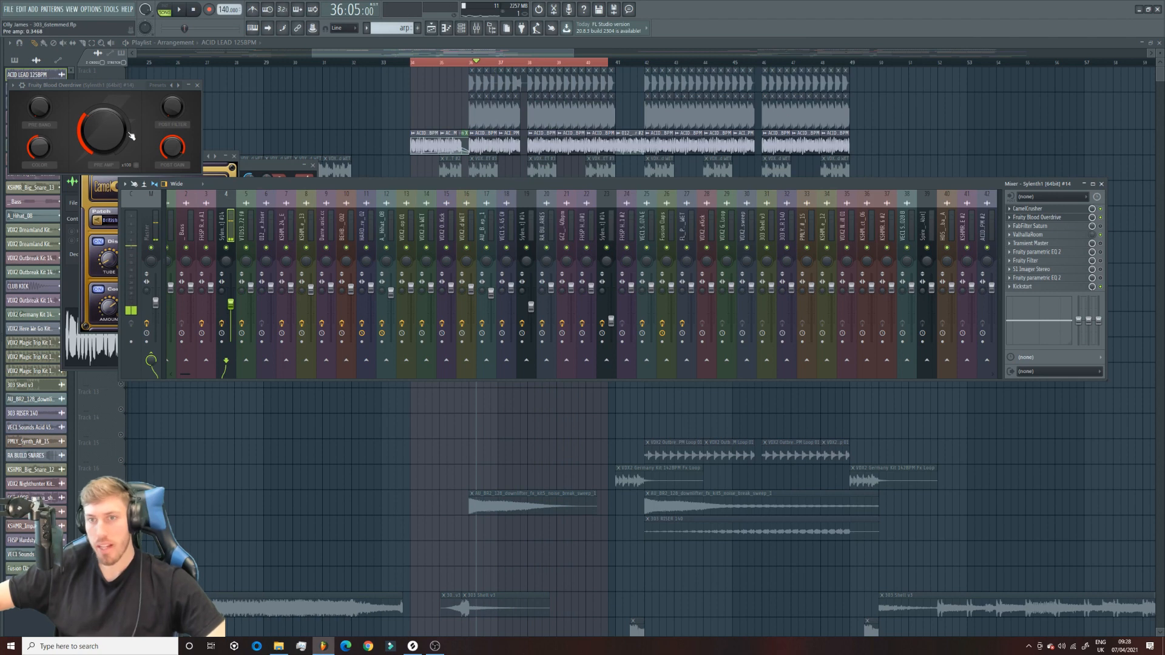
Step: Open FabFilter Saturn on the acid lead's mixer track and compare the sound with the effect on and off
left_click(1051, 226)
key("space")
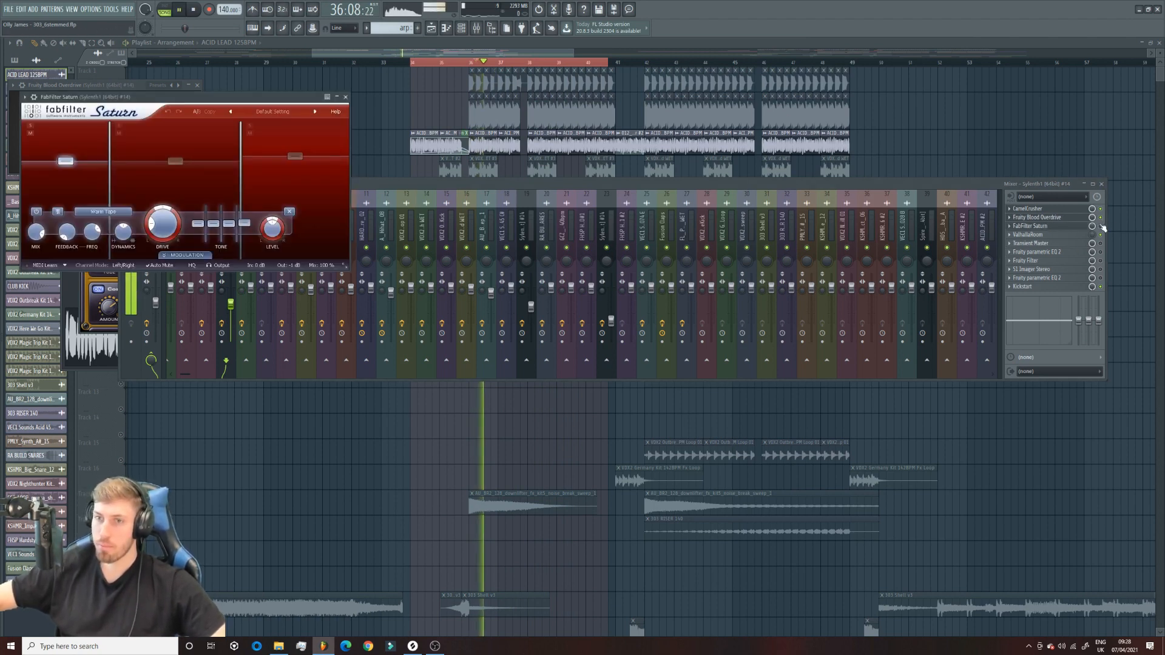
left_click(1102, 229)
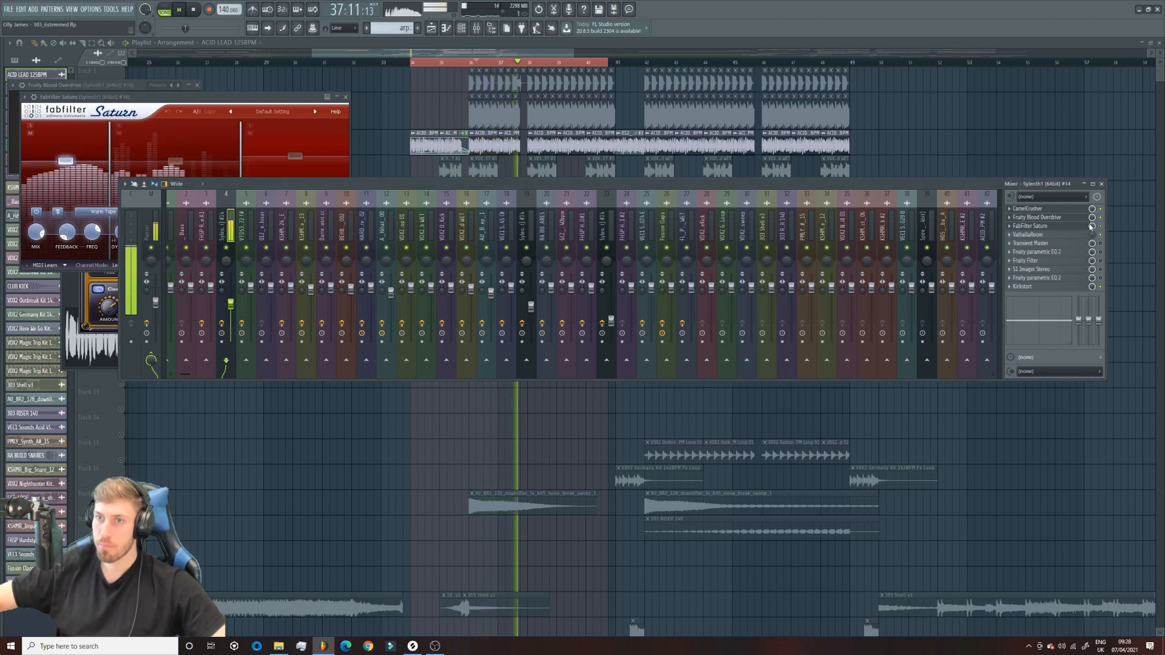
left_click(255, 170)
key("space")
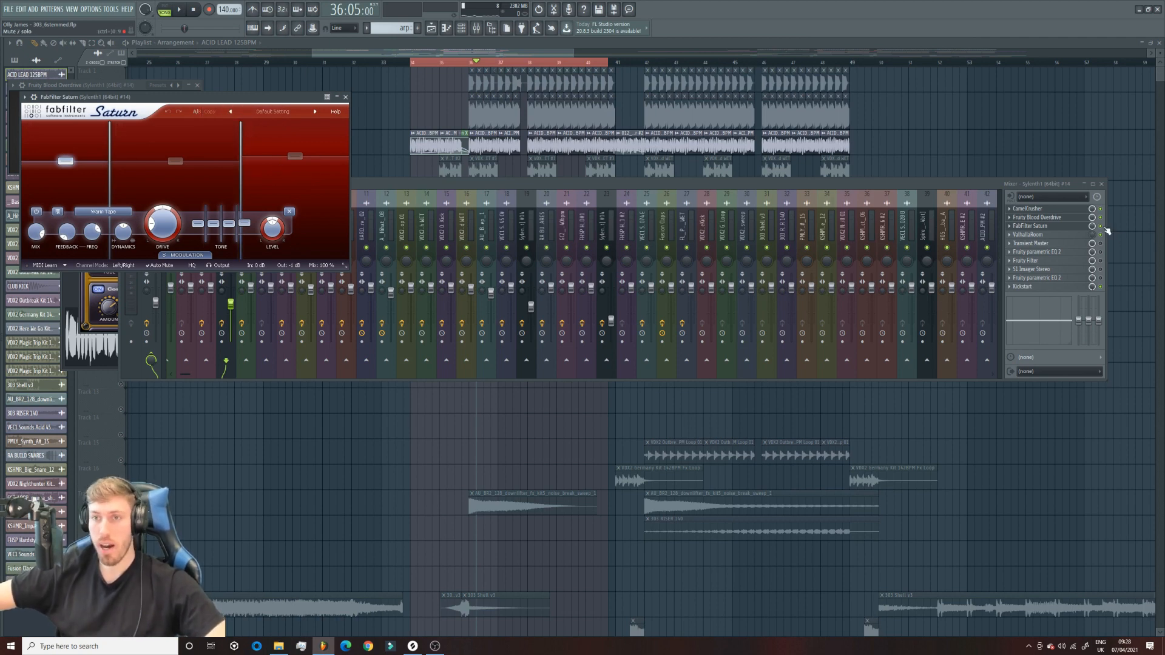
key("space")
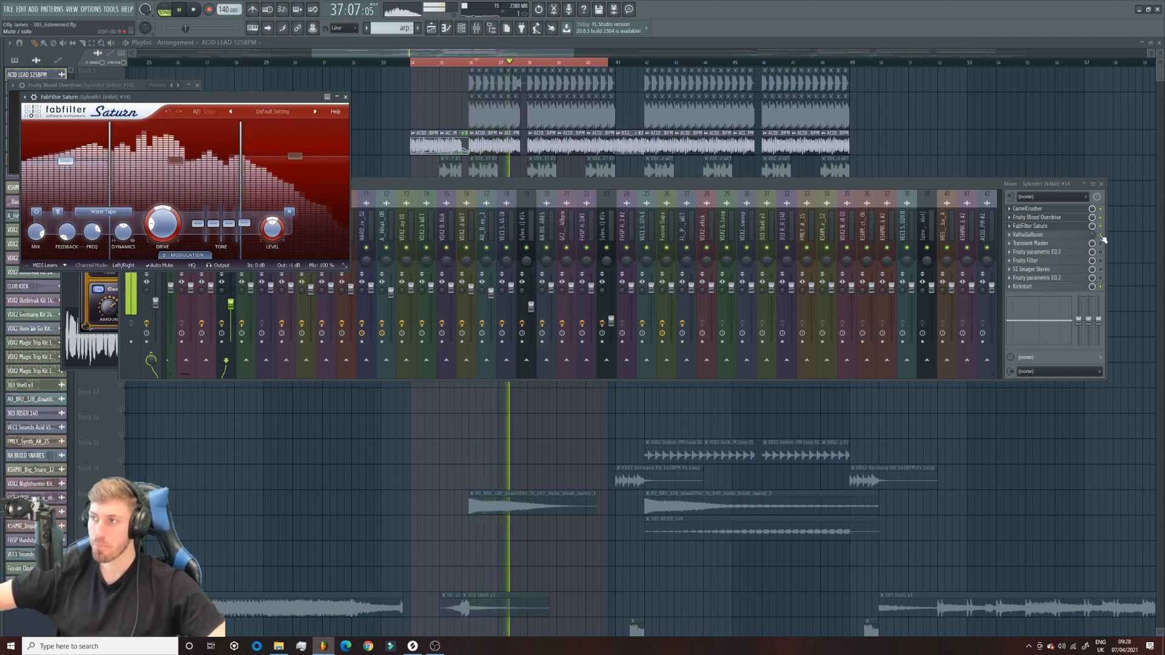
key("space")
Step: Compare the acid lead with ValhallaRoom on and off, and view the reverb's settings during playback
left_click(1103, 239)
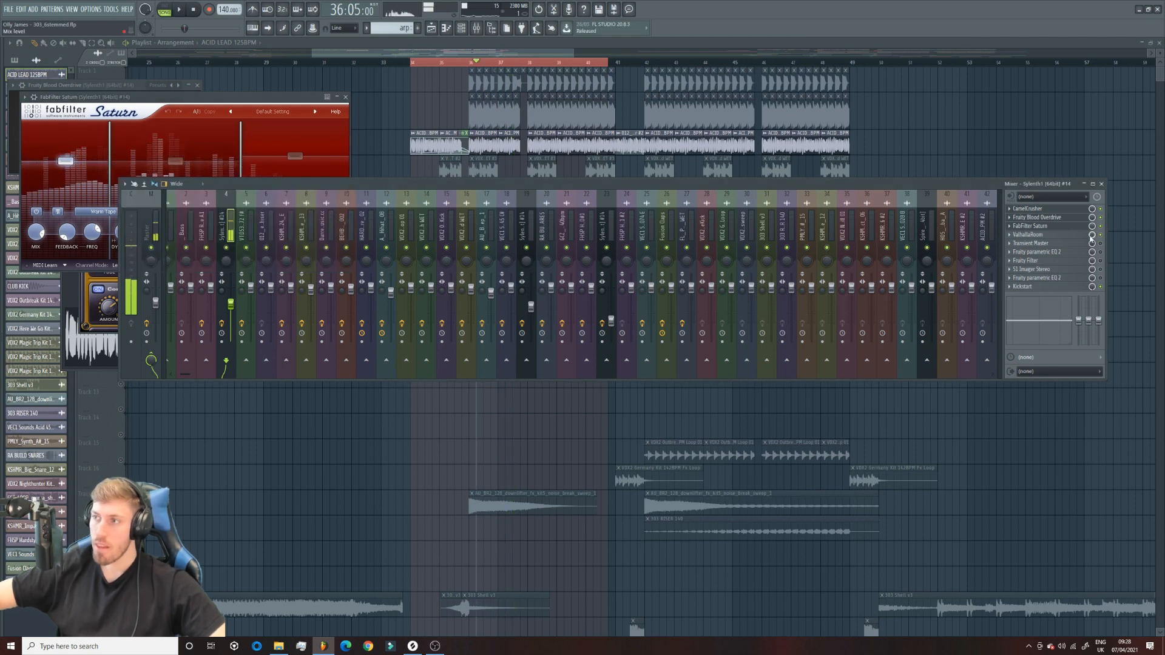
key("space")
left_click(1045, 236)
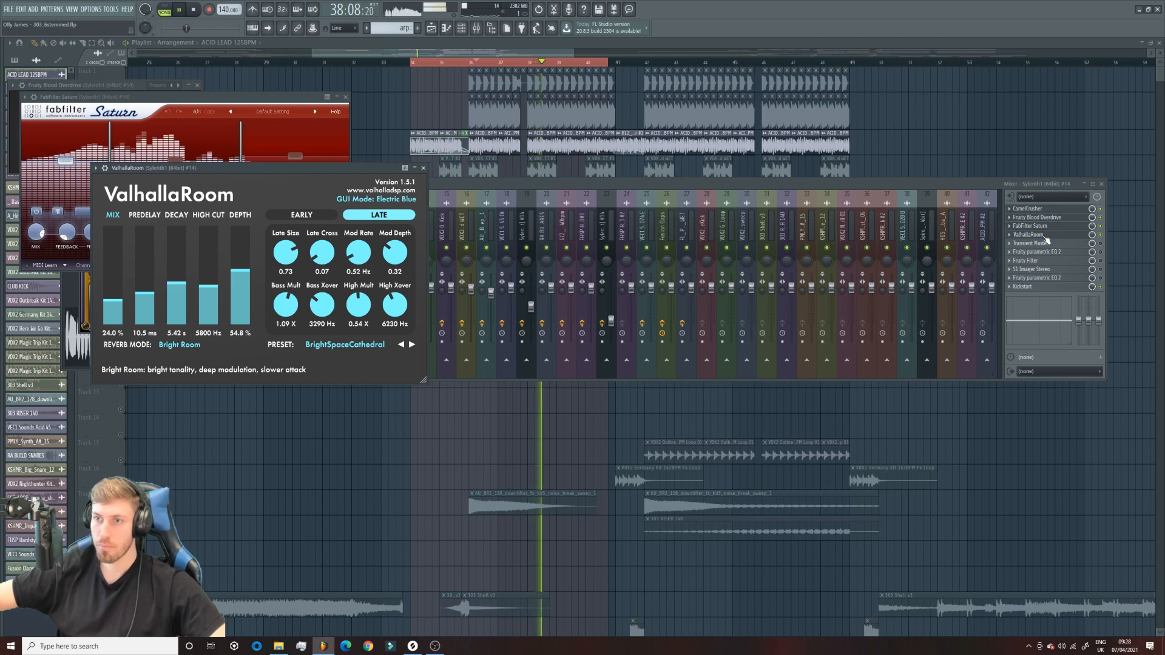
left_click(1046, 241)
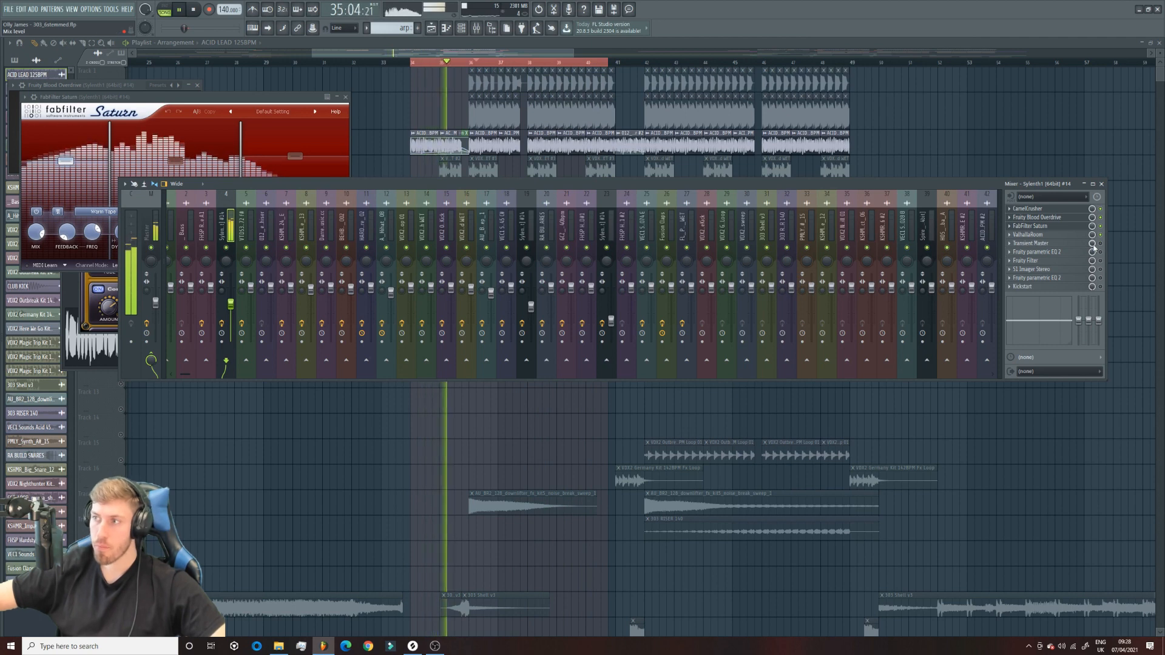
key("space")
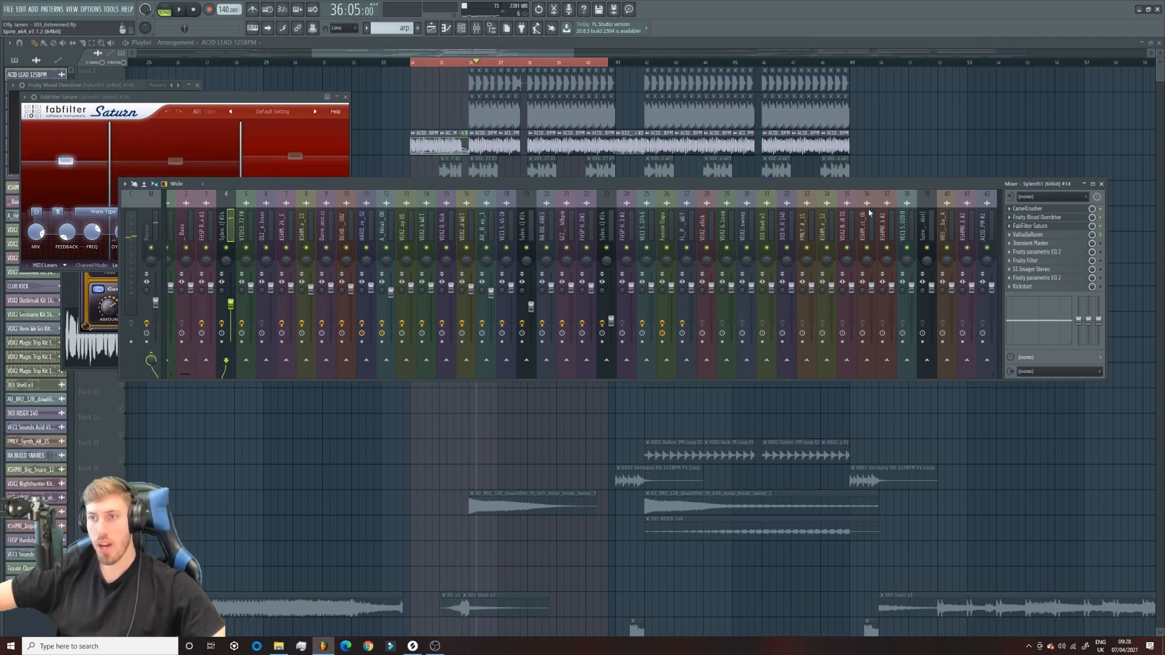
Step: Move the playback start to 35:09 and play the acid lead with its mixer effects chain shown
left_click(455, 63)
left_click(476, 28)
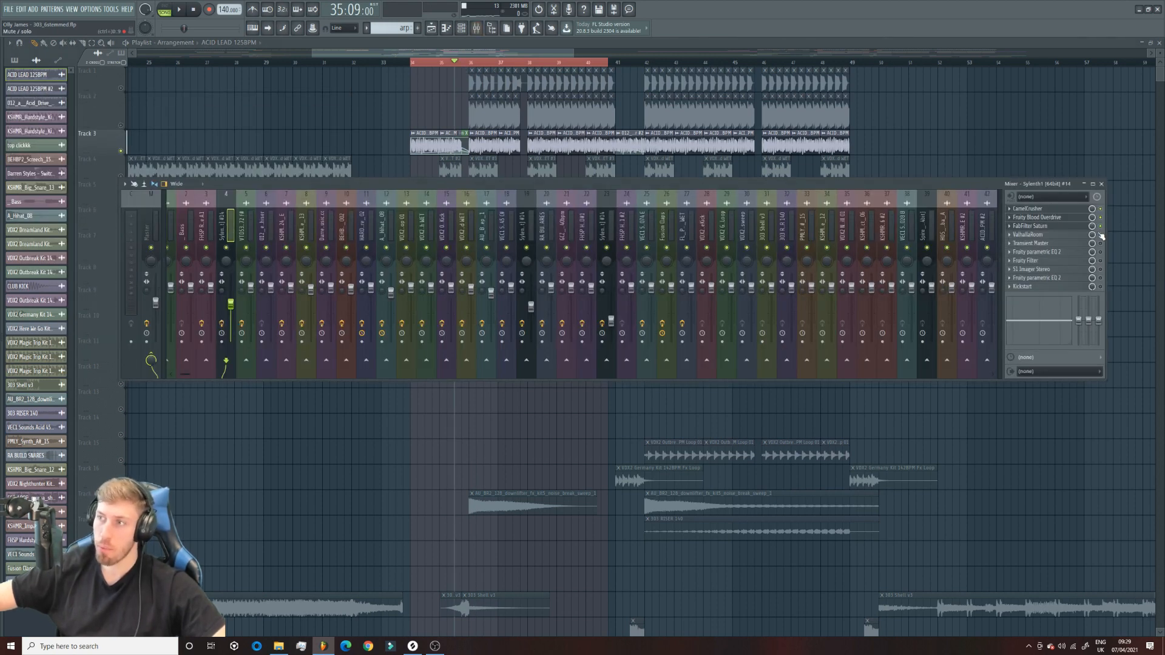
key("space")
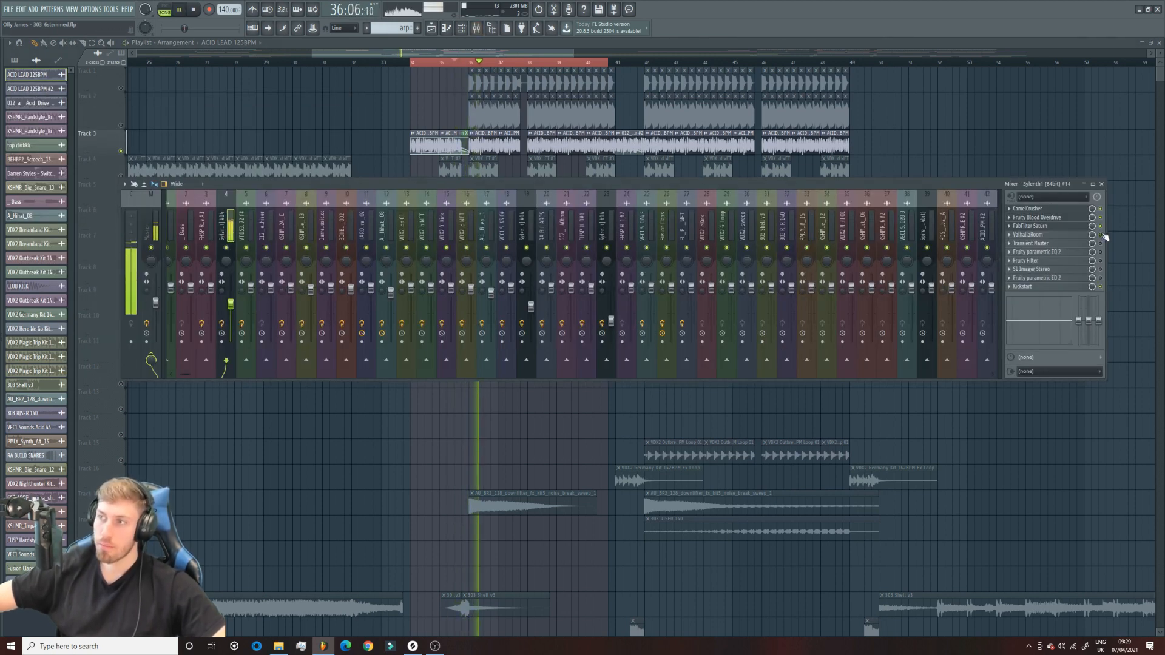
Step: Unmute Tracks 2 and 1 to hear them with the acid lead, stop playback, and mute both tracks again
left_click(97, 110)
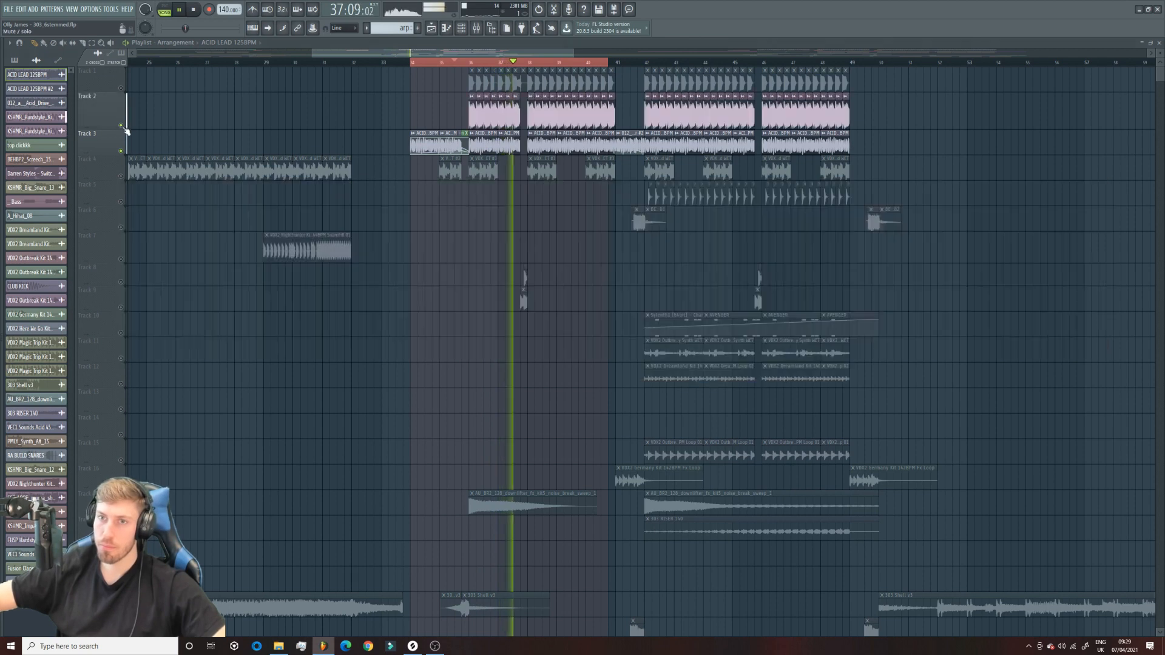
left_click(122, 89)
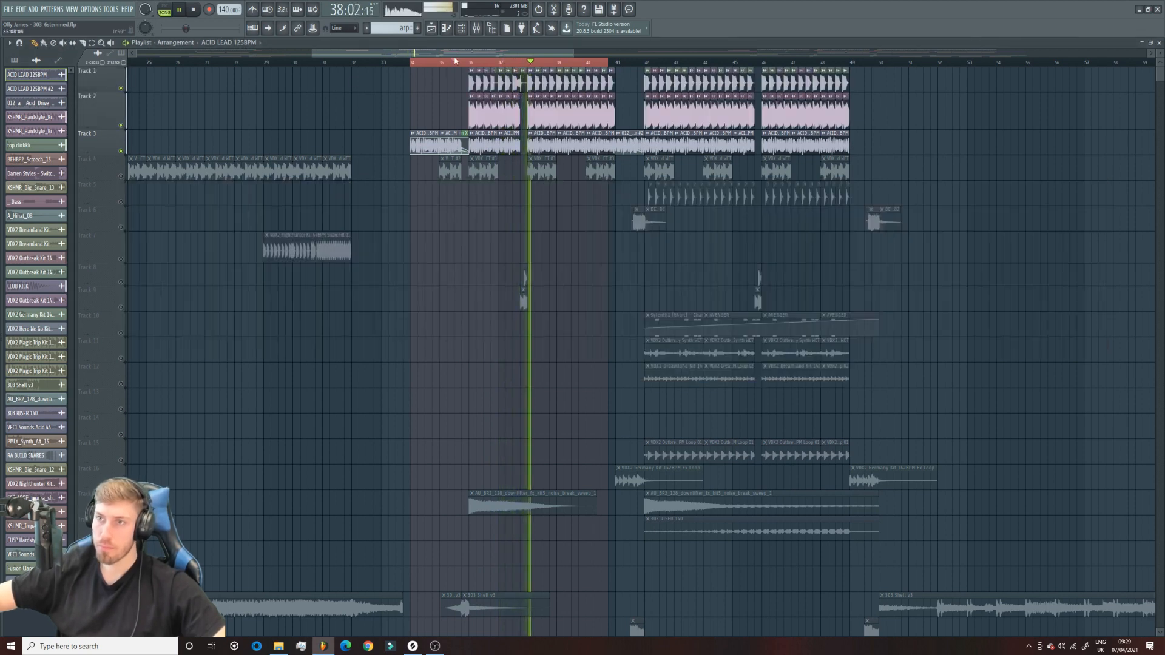
left_click(477, 28)
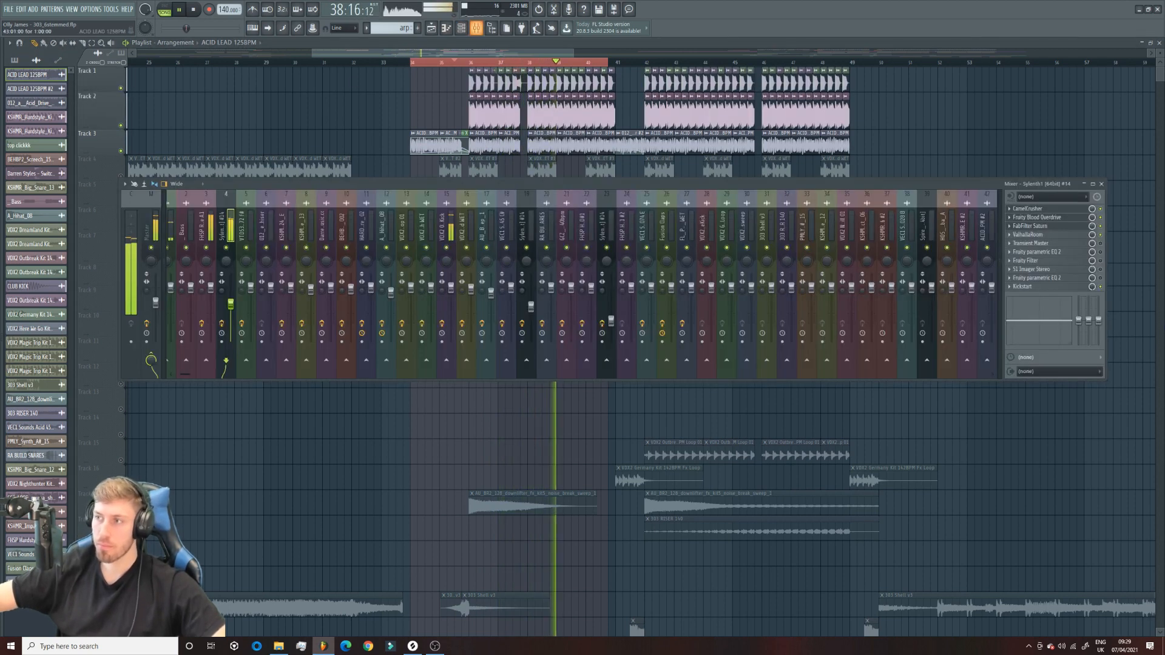
left_click(121, 126)
key("space")
left_click(120, 88)
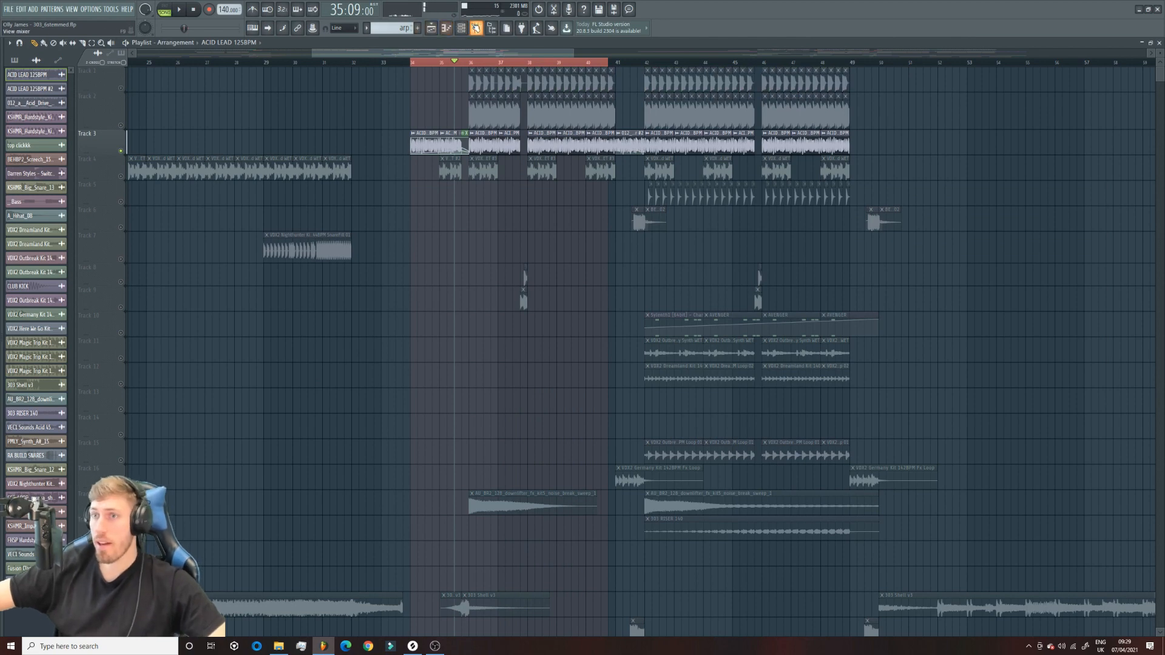
Step: View the acid lead's Transient Master settings, and move the playback start to 36:01
left_click(476, 28)
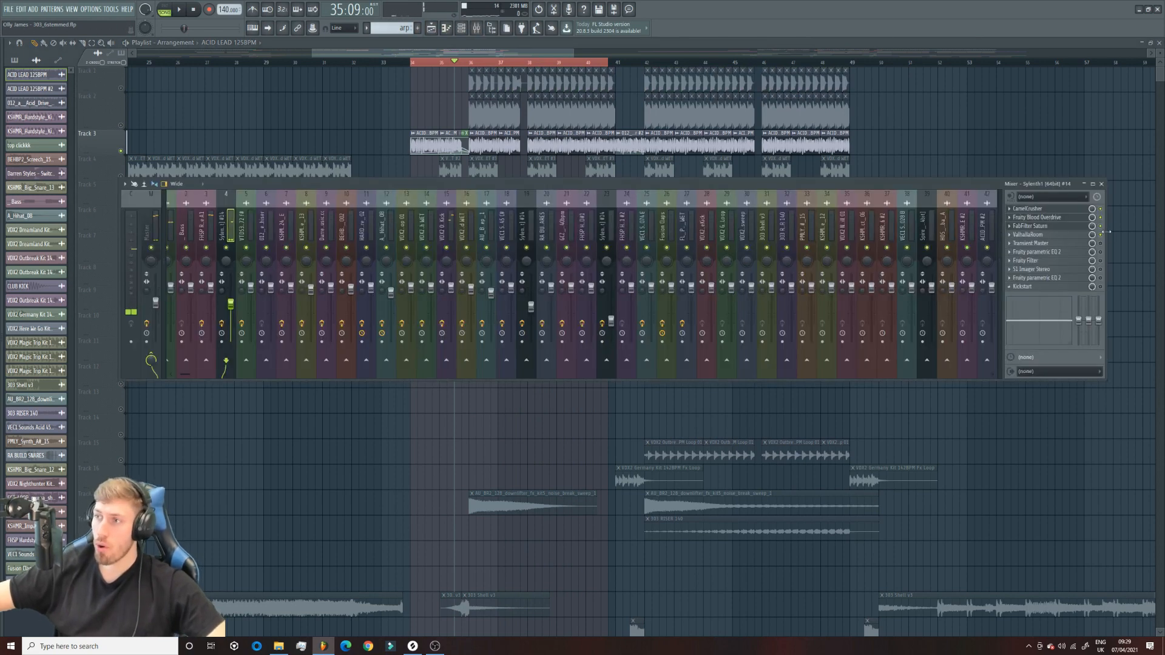
left_click(1063, 244)
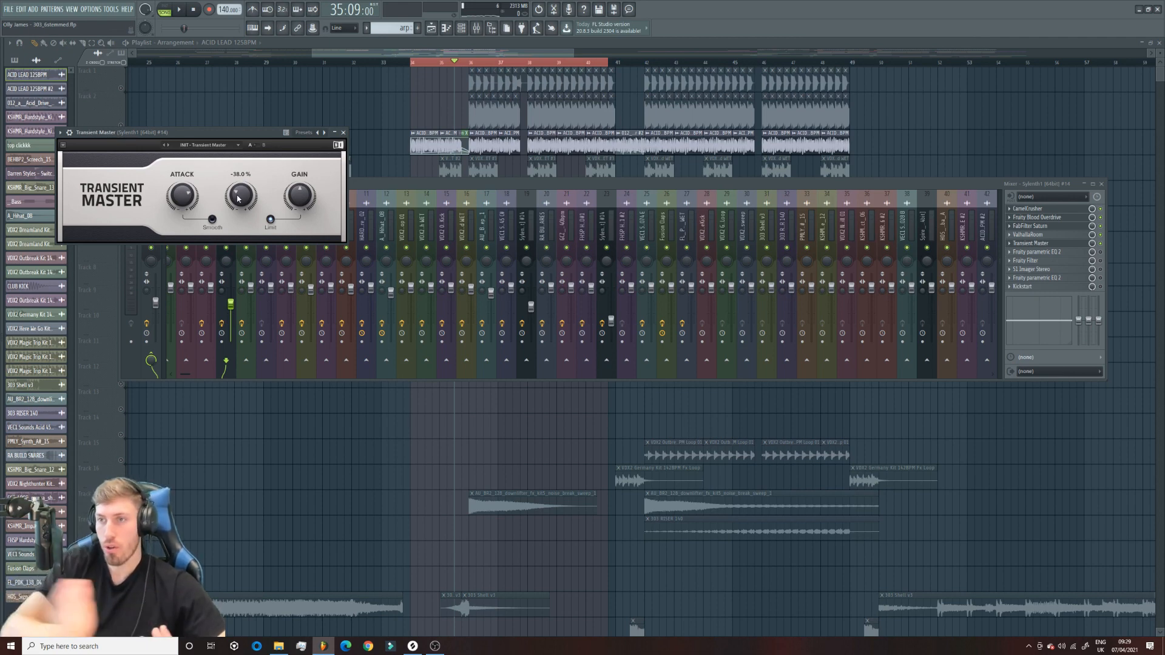
left_click(111, 119)
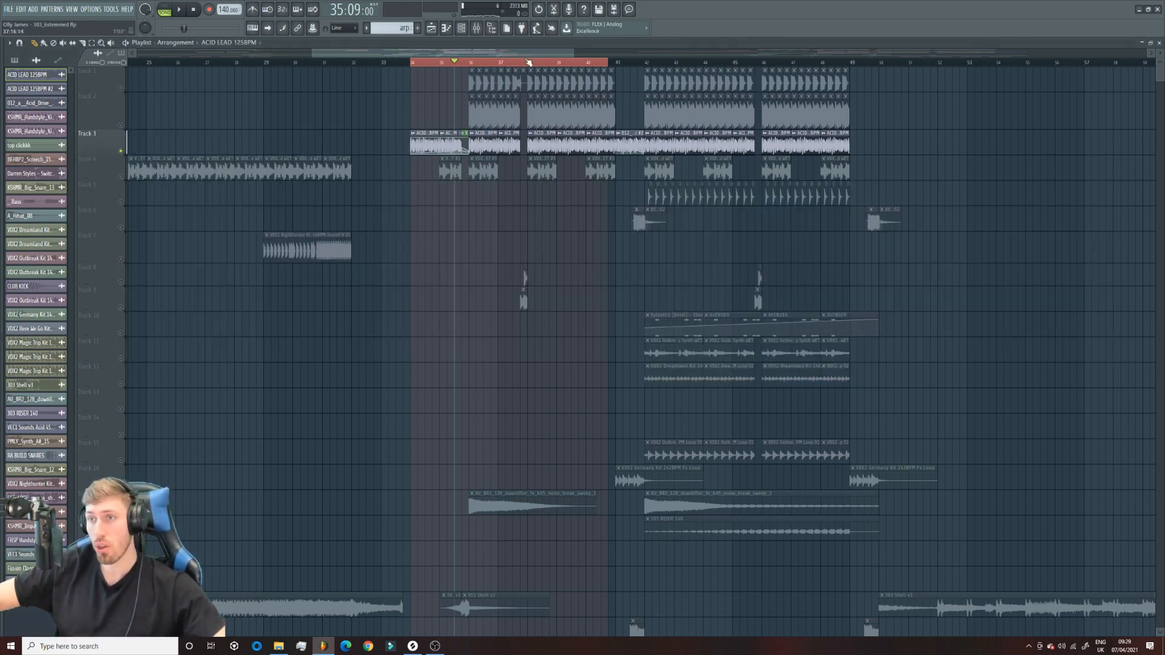
left_click(473, 63)
left_click(476, 28)
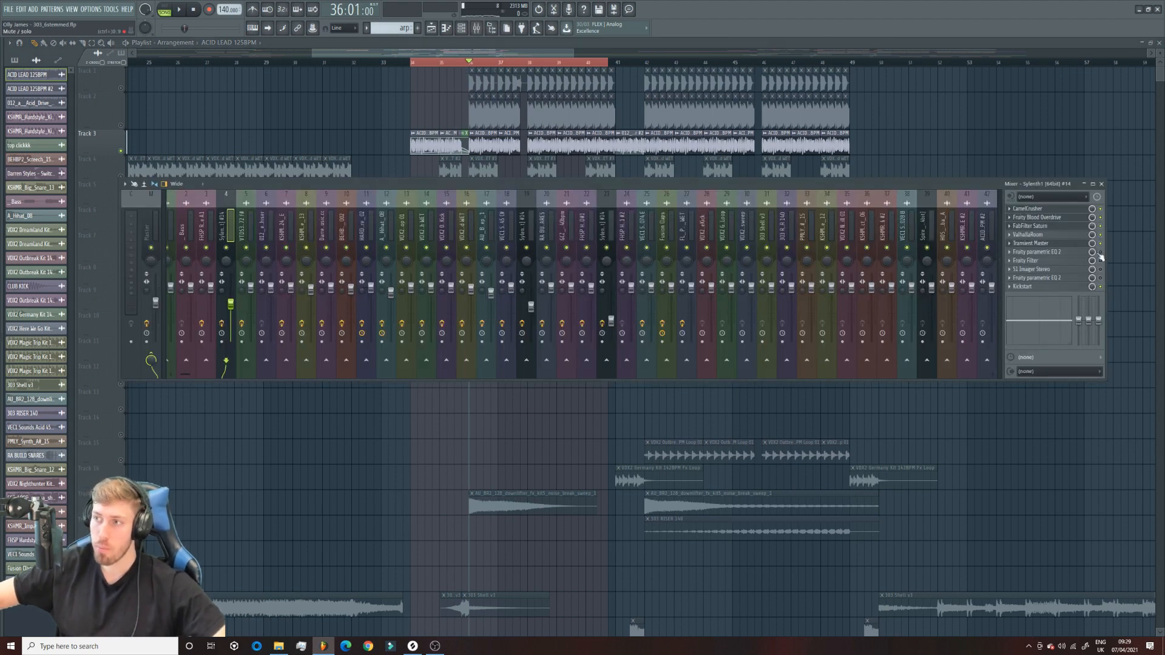
Step: Set Transient Master's Sustain to 85%, play the acid lead from 36:01, and readjust Sustain during playback
left_click(1046, 244)
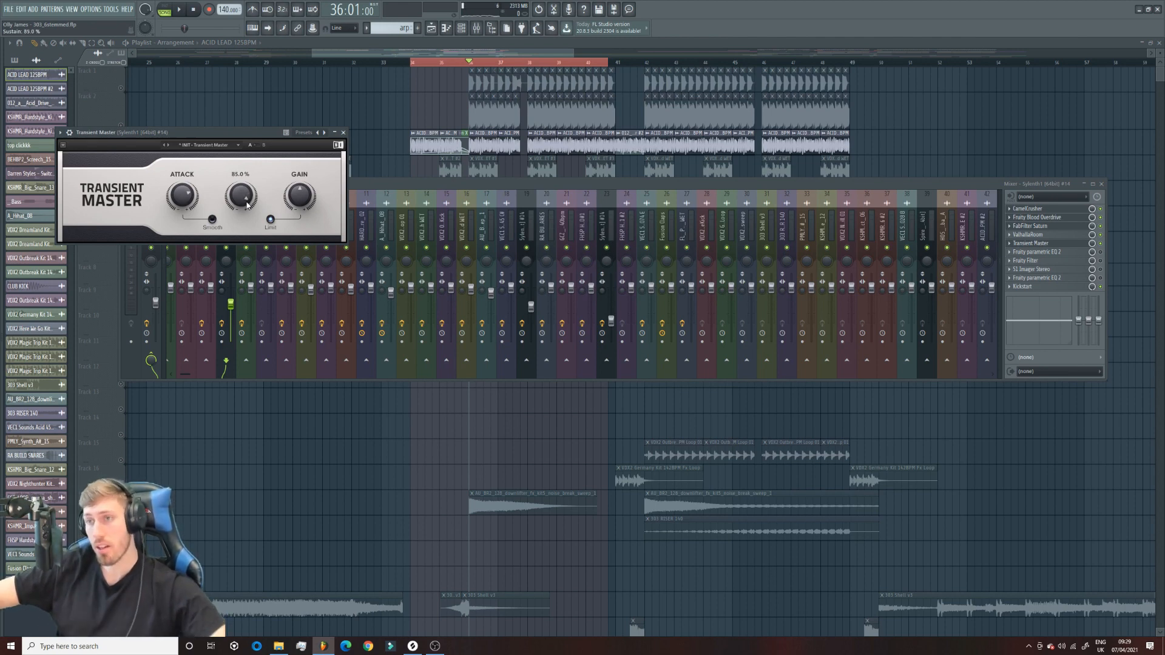
key("space")
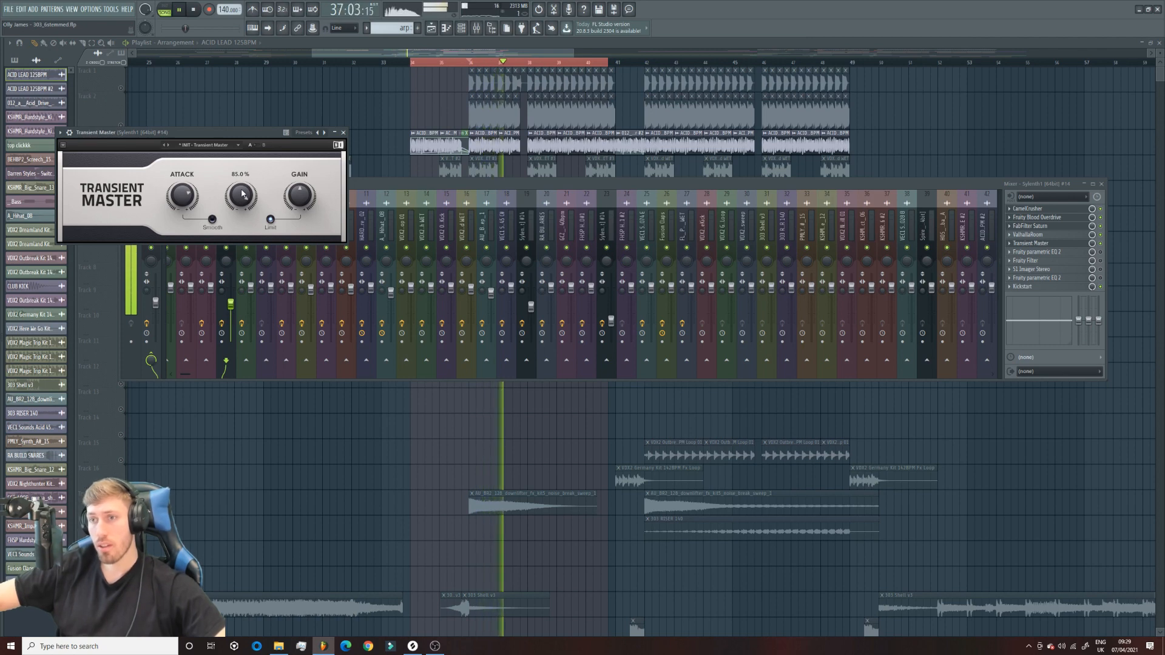
key("space")
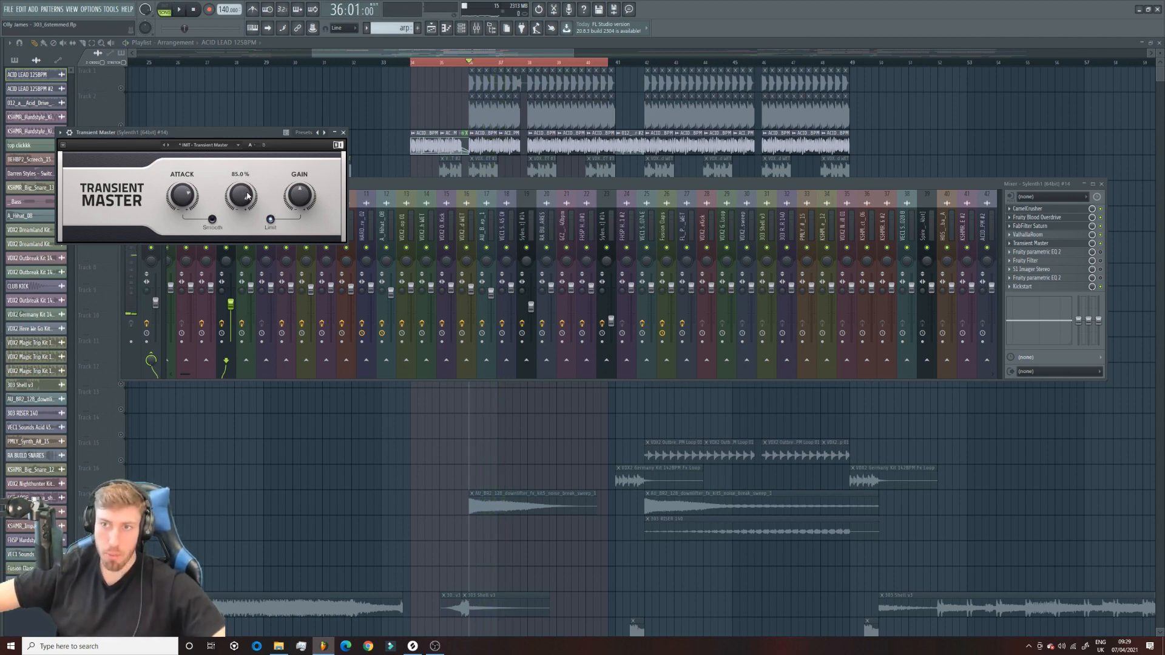
key("space")
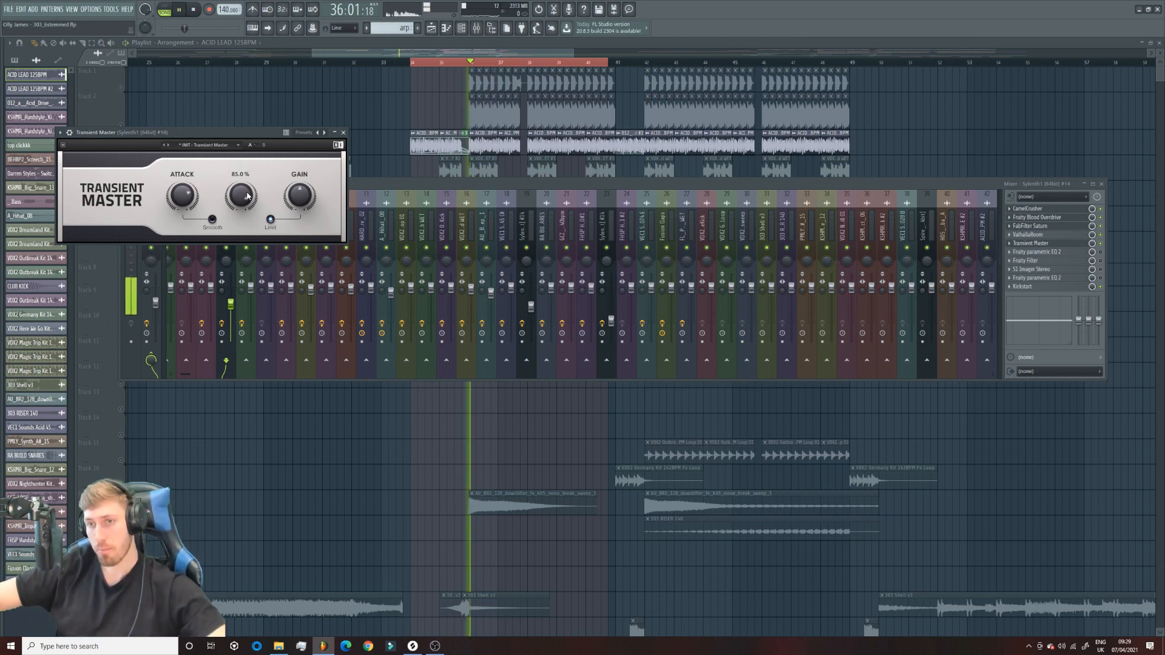
mouse_move(247, 195)
left_mouse_down()
mouse_move(245, 170)
mouse_move(245, 181)
left_mouse_up()
key("space")
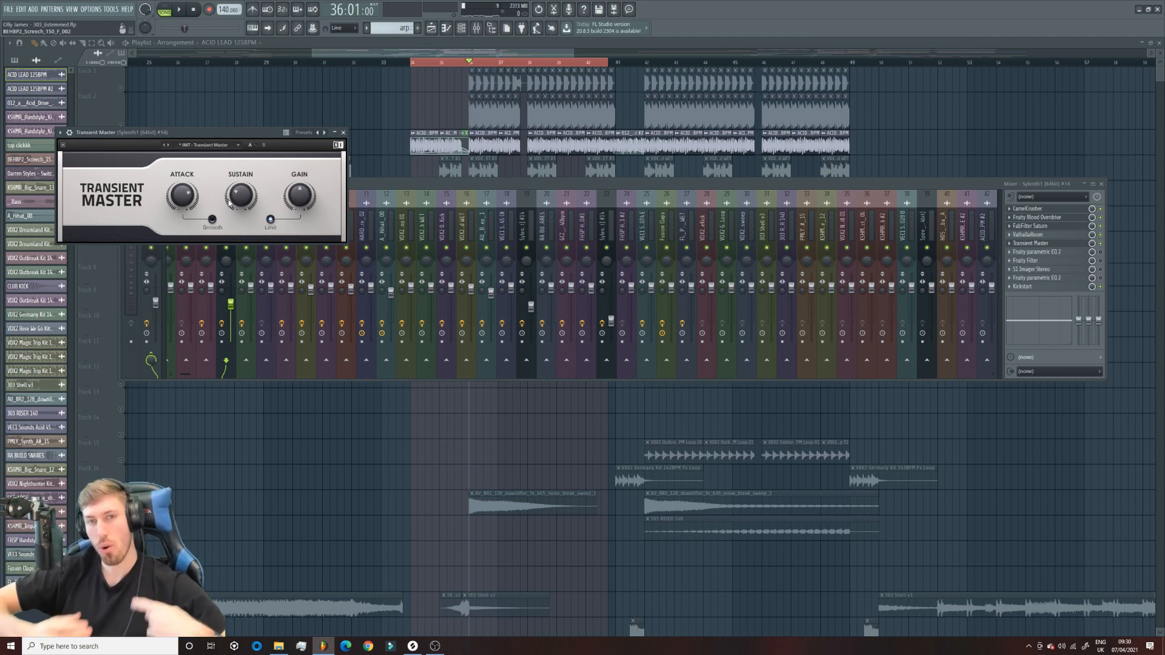
Step: Open the Fruity Parametric EQ 2 placed after Transient Master and compare the lead from 36:01 with it on and off
left_click(1104, 256)
left_click(1069, 254)
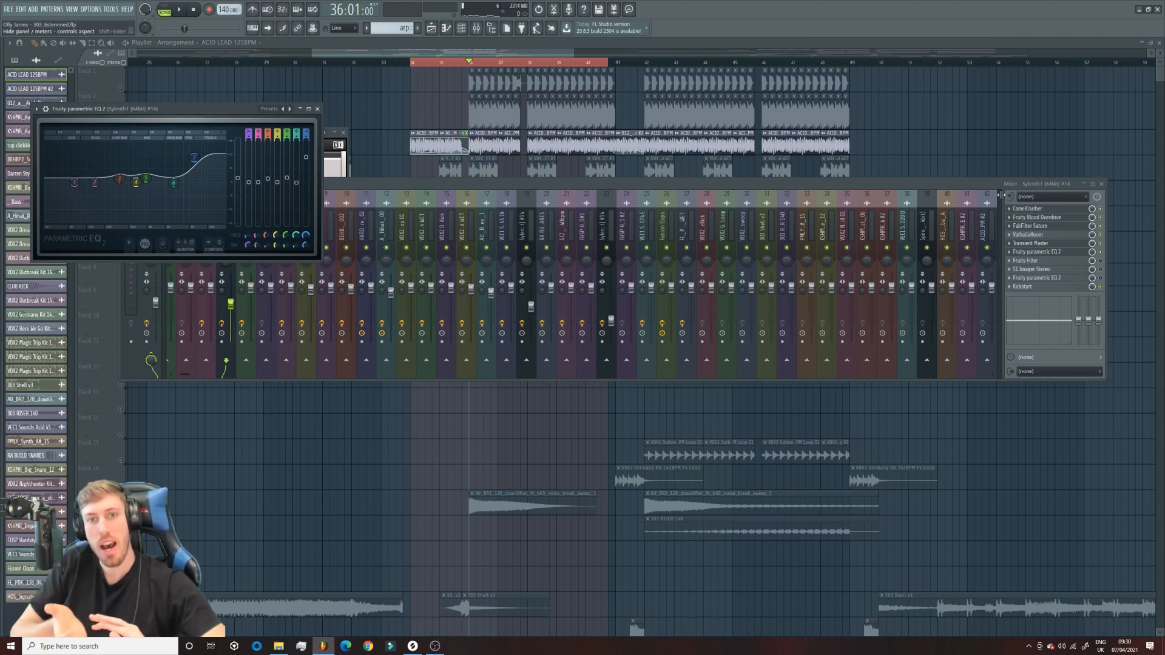
key("space")
left_click(1100, 253)
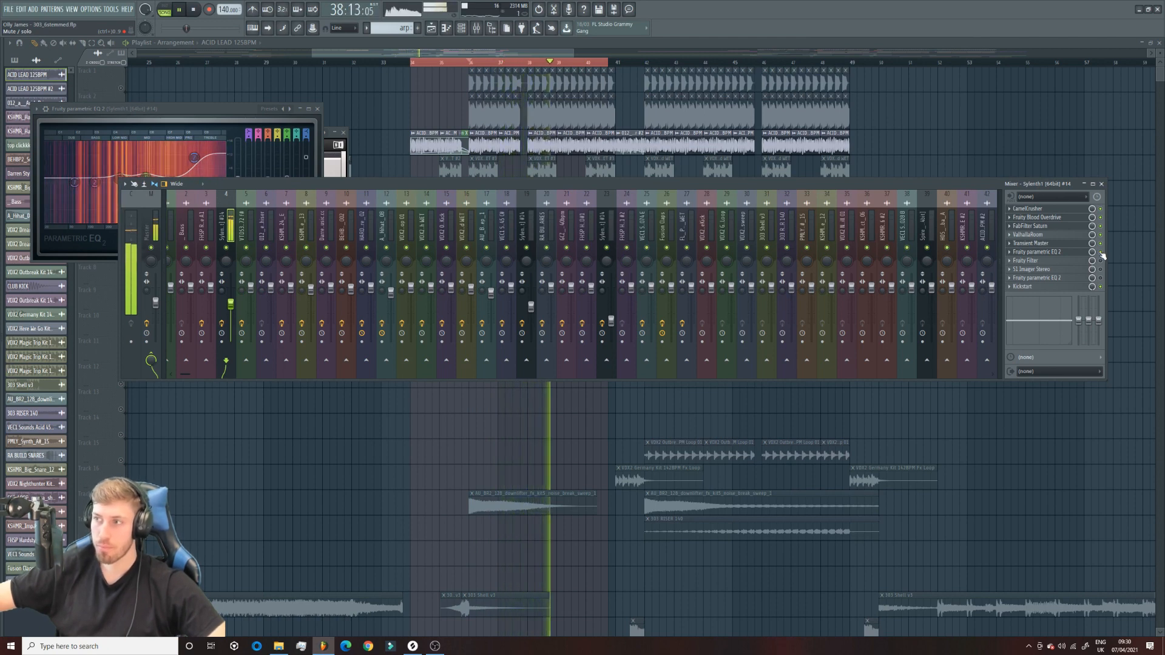
key("space")
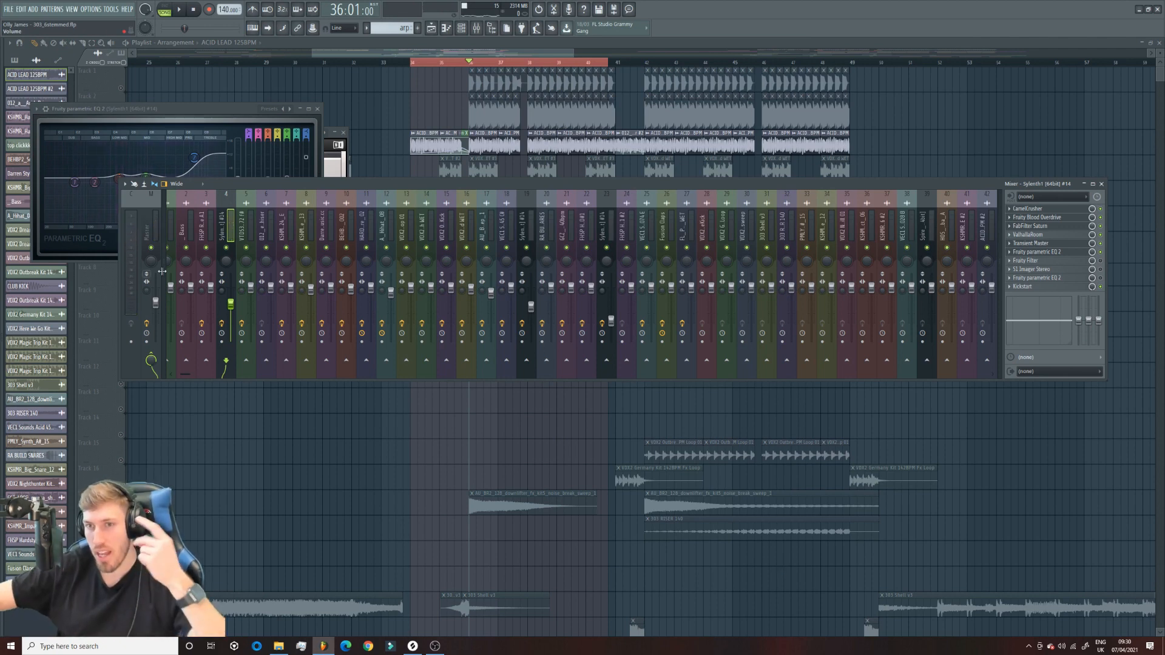
Step: Bring the Fruity Parametric EQ 2 forward, play the acid lead from 36:01, and undo the last knob tweak
left_click(203, 169)
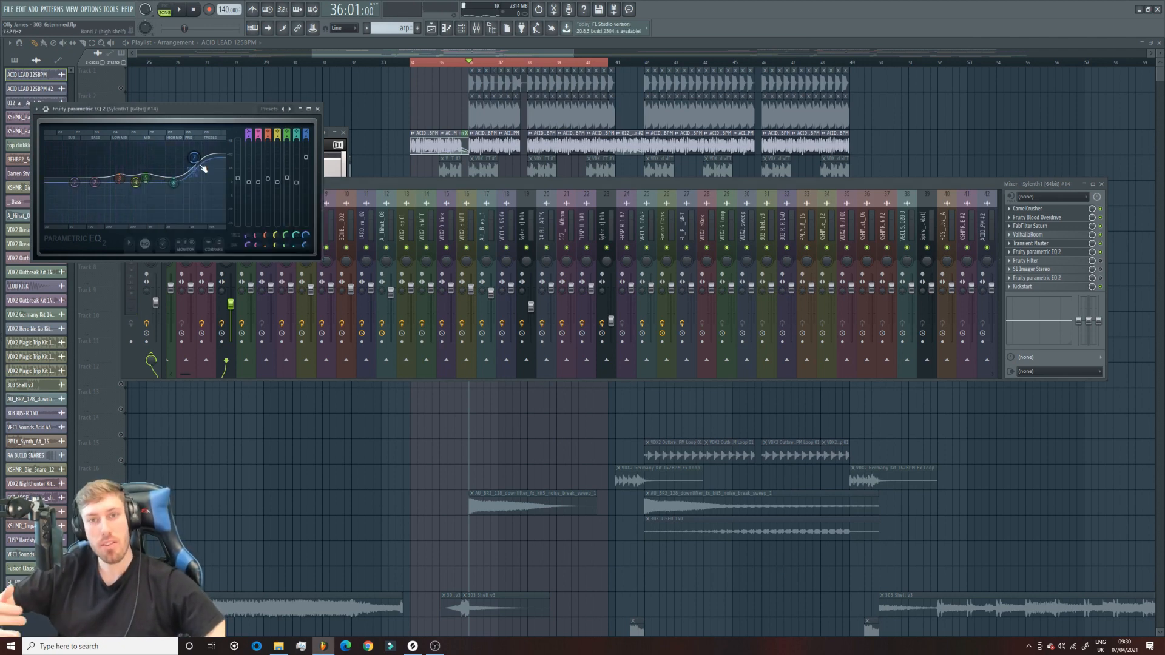
key("space")
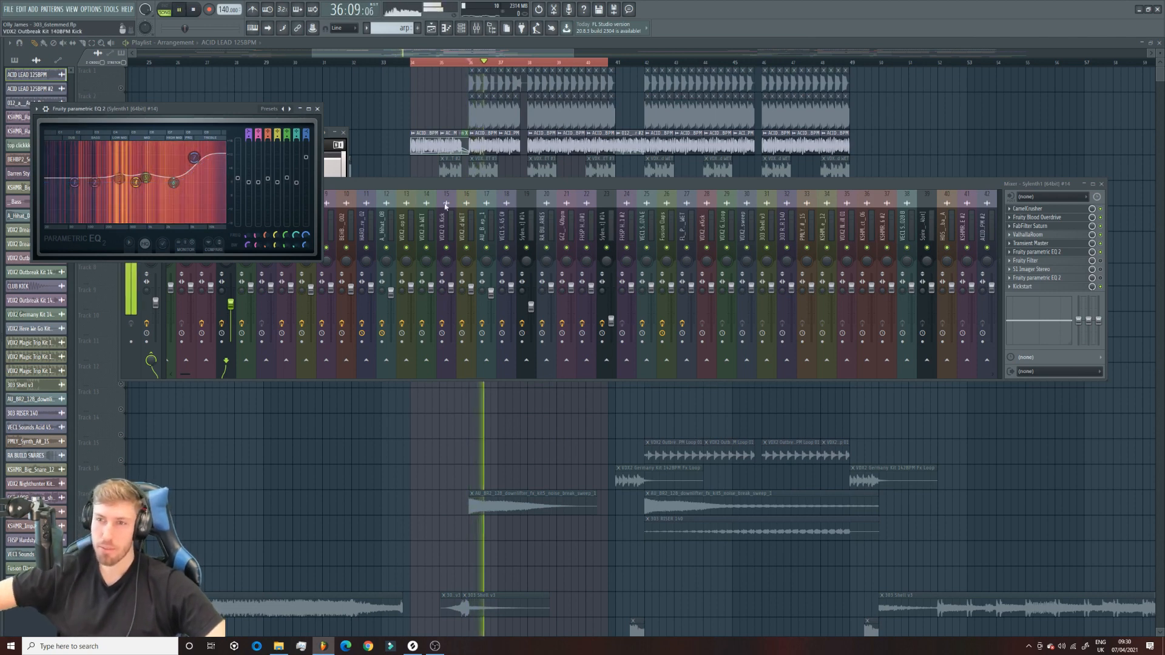
key("ctrl+z")
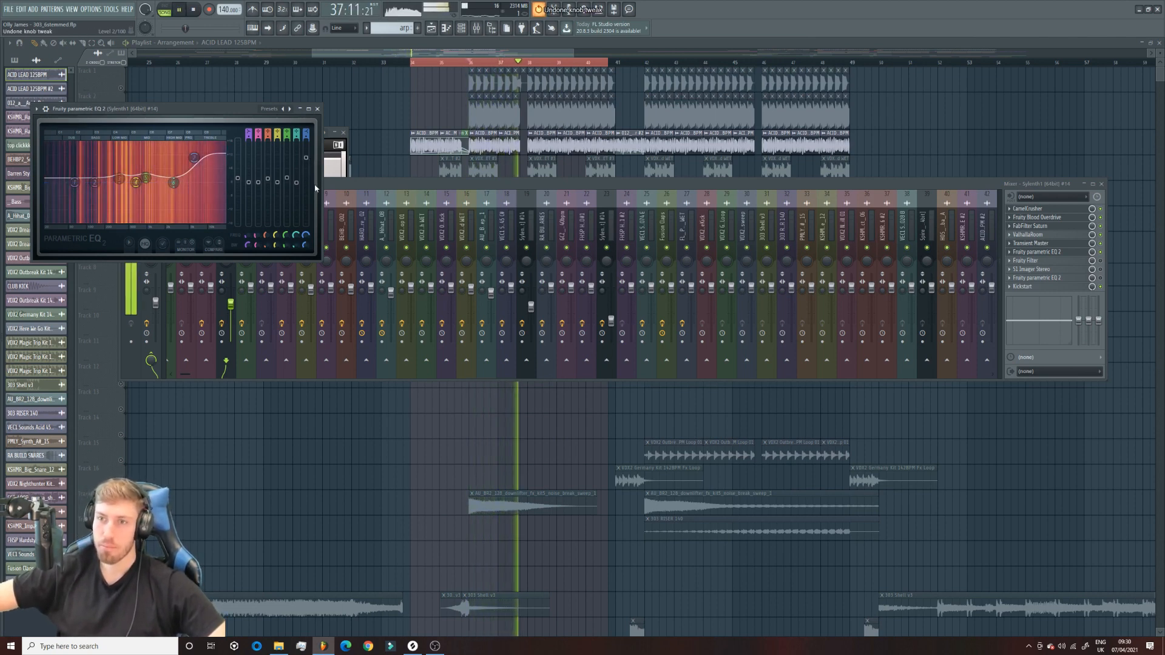
Step: Open the acid lead's Fruity Filter and S1 Imager Stereo, and slightly adjust the S1 Imager's Width
key("space")
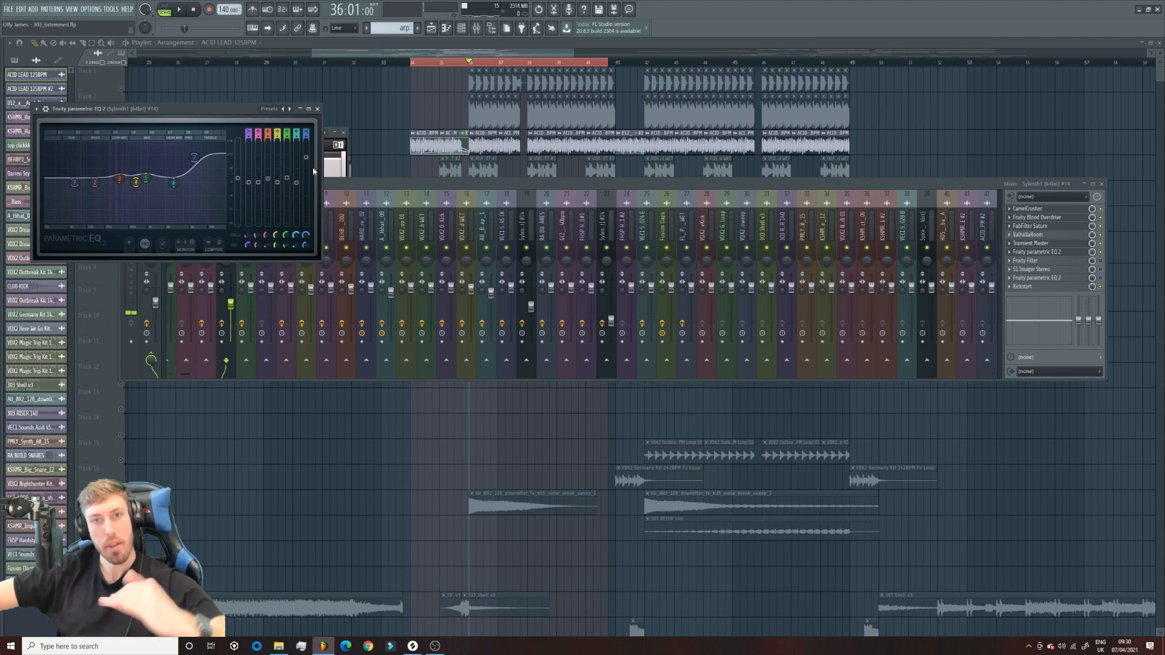
left_click(1064, 262)
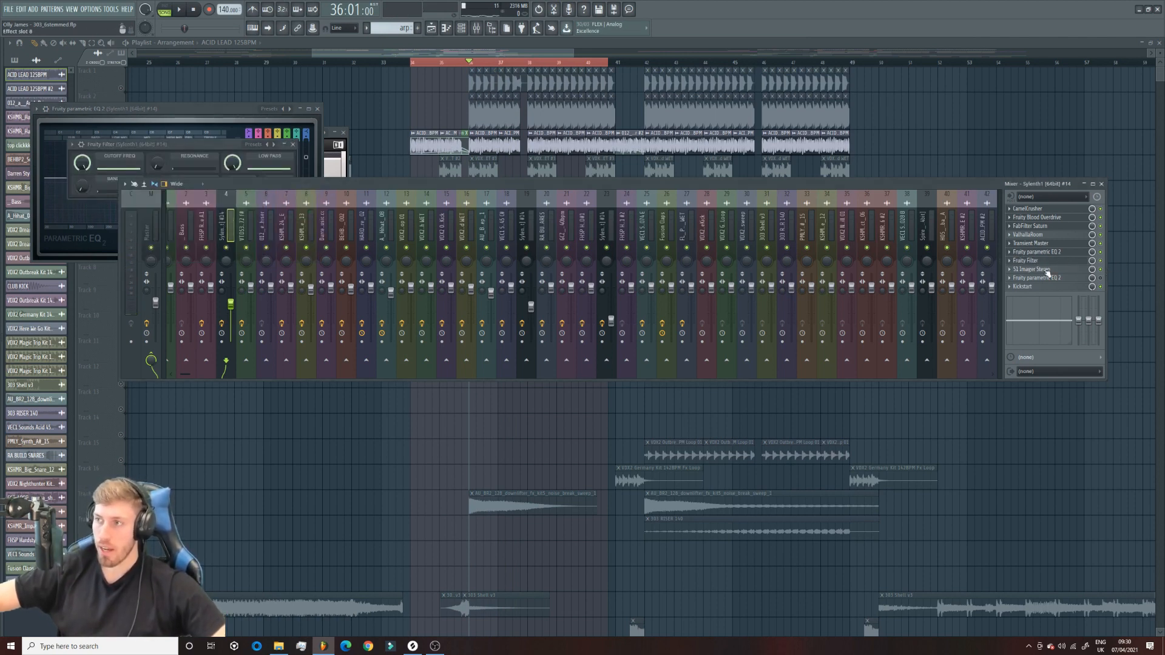
left_click(1047, 270)
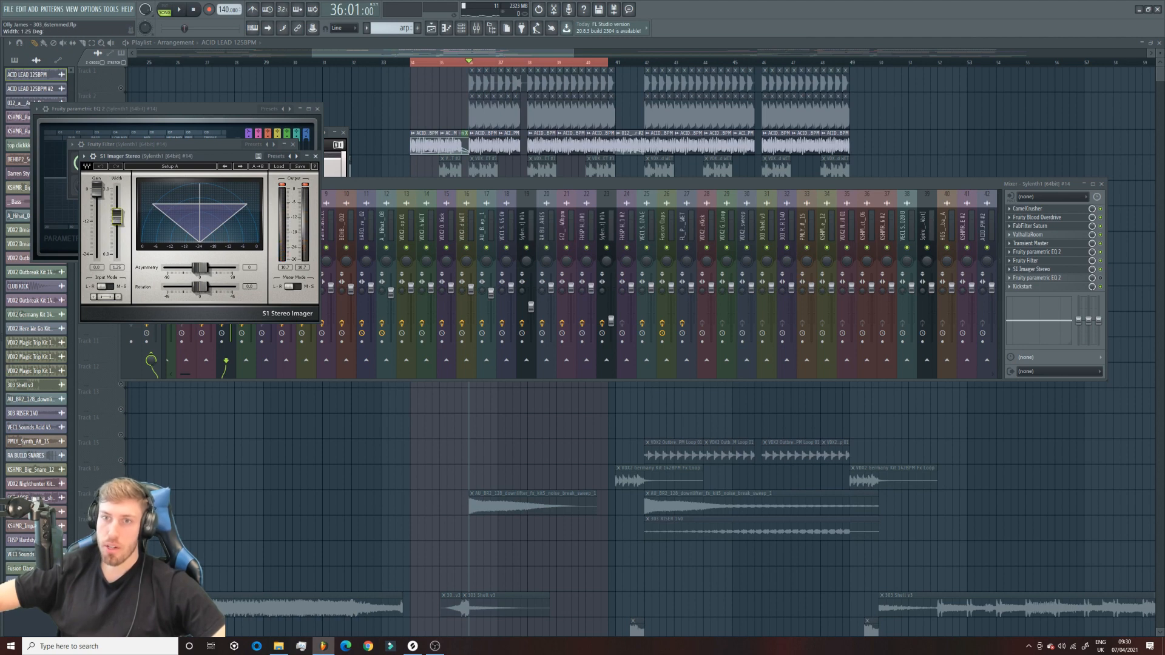
left_click_drag(117, 216, 116, 214)
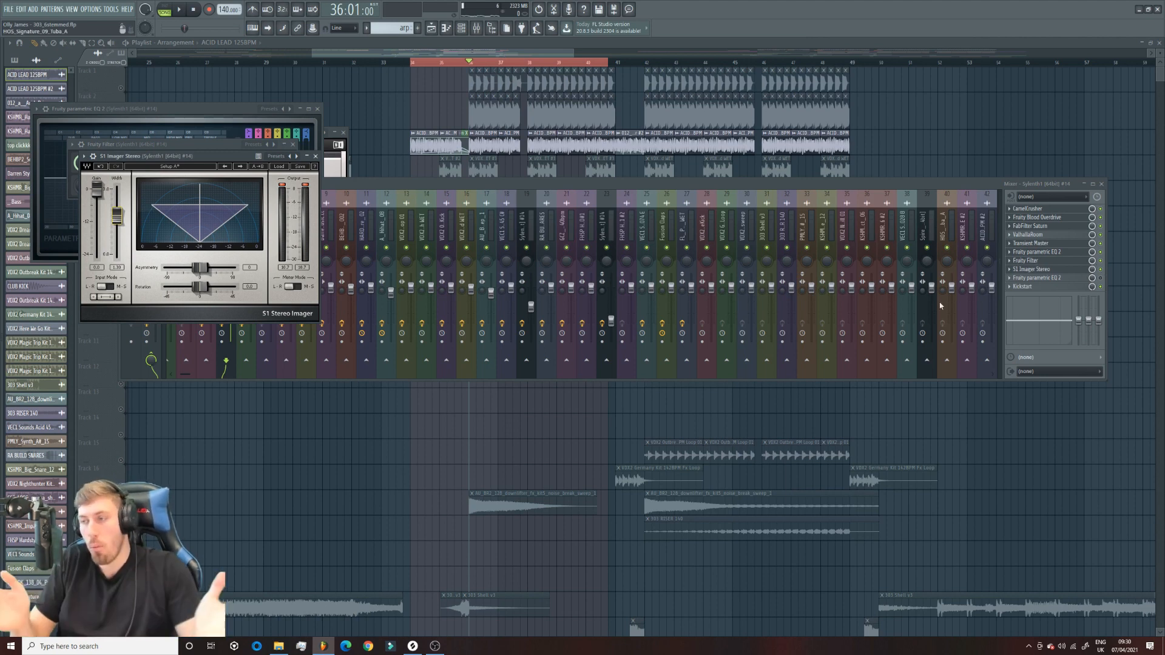
Step: Open the Fruity Parametric EQ 2 placed after S1 Imager Stereo and compare the acid lead from 36:01 with it on and off
left_click(1100, 278)
left_click(1057, 281)
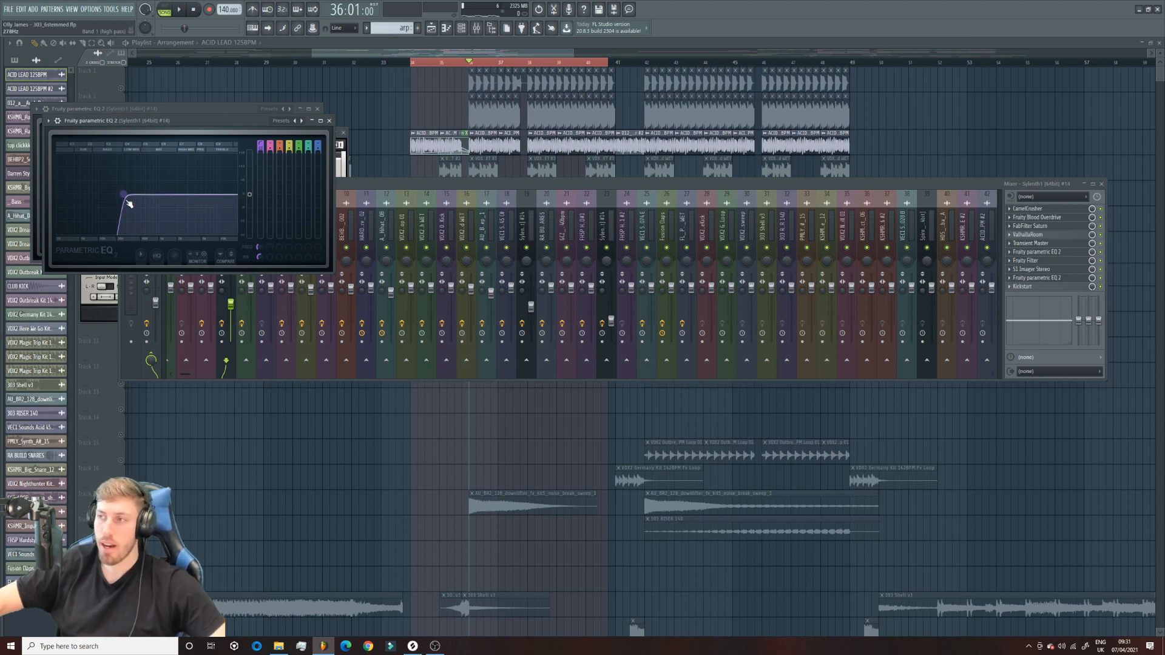
left_click(1061, 253)
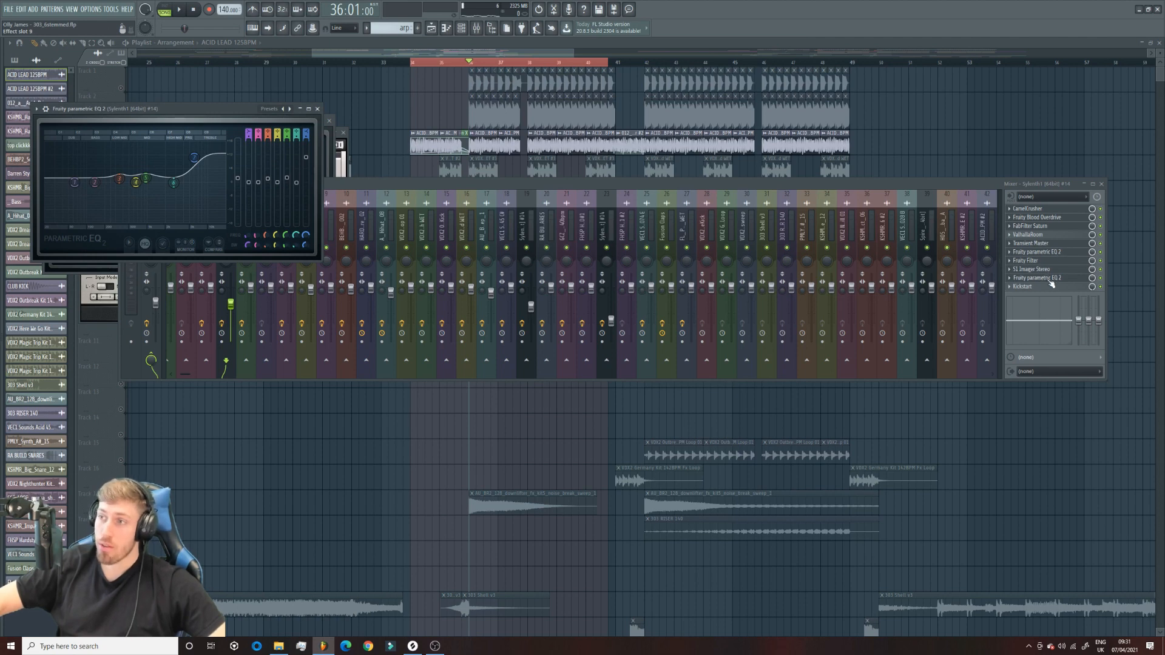
left_click(1050, 280)
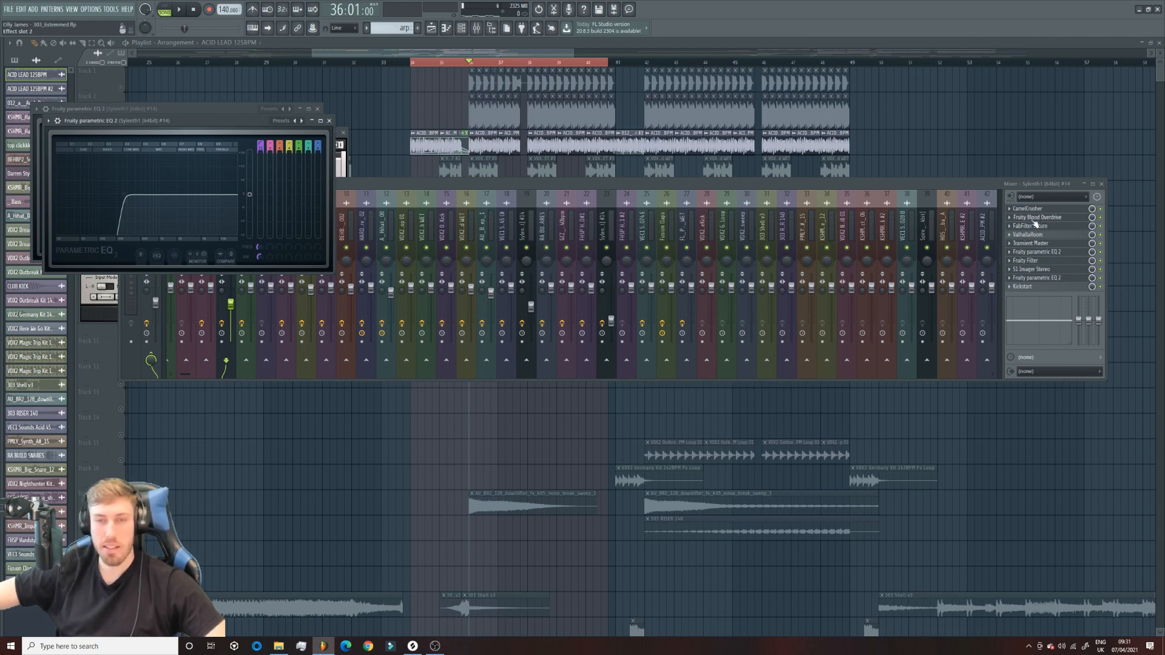
key("space")
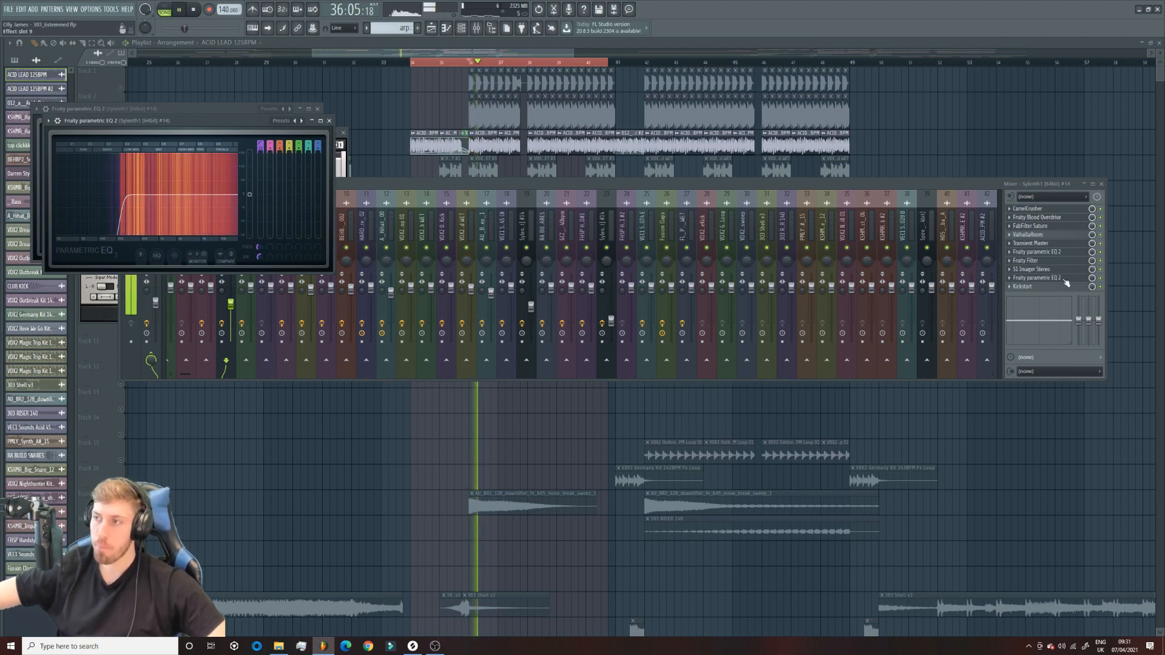
left_click(1103, 282)
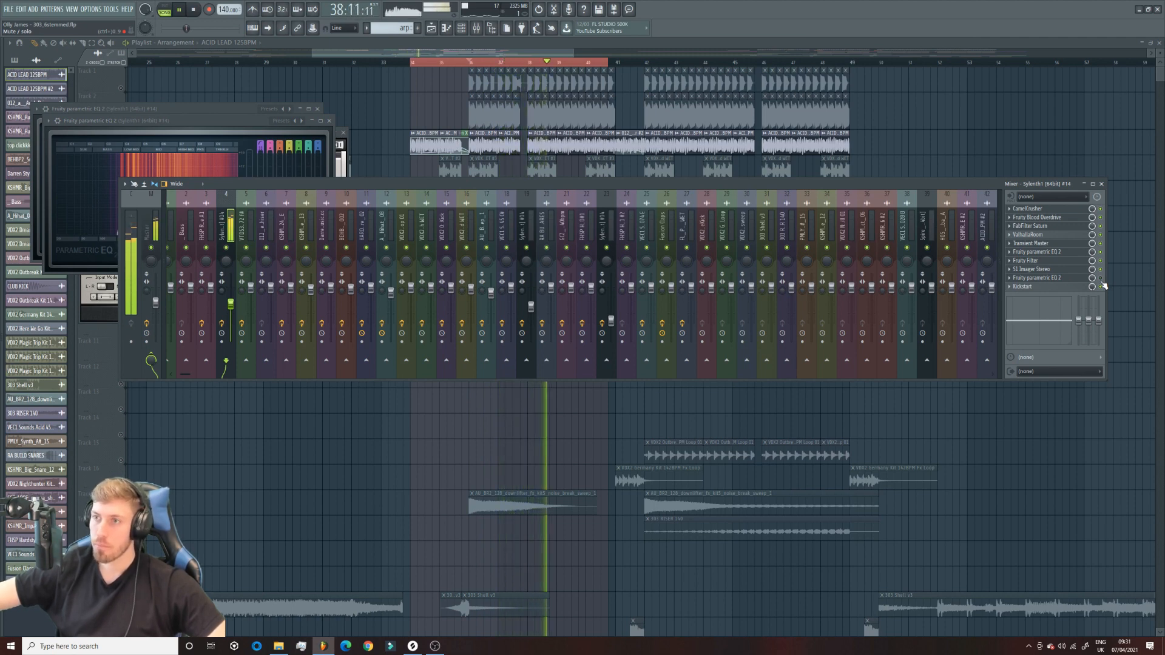
key("space")
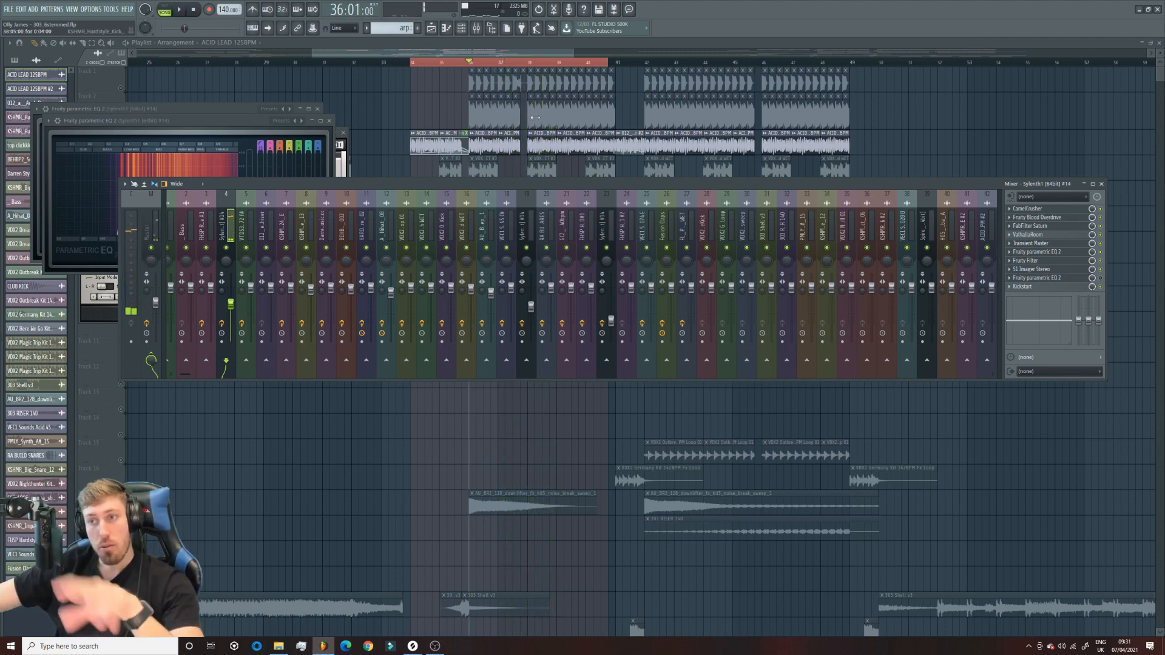
Step: Unmute Track 2 and Track 1 alongside the acid lead on Track 3, and check the lead clip's channel settings
key("F12")
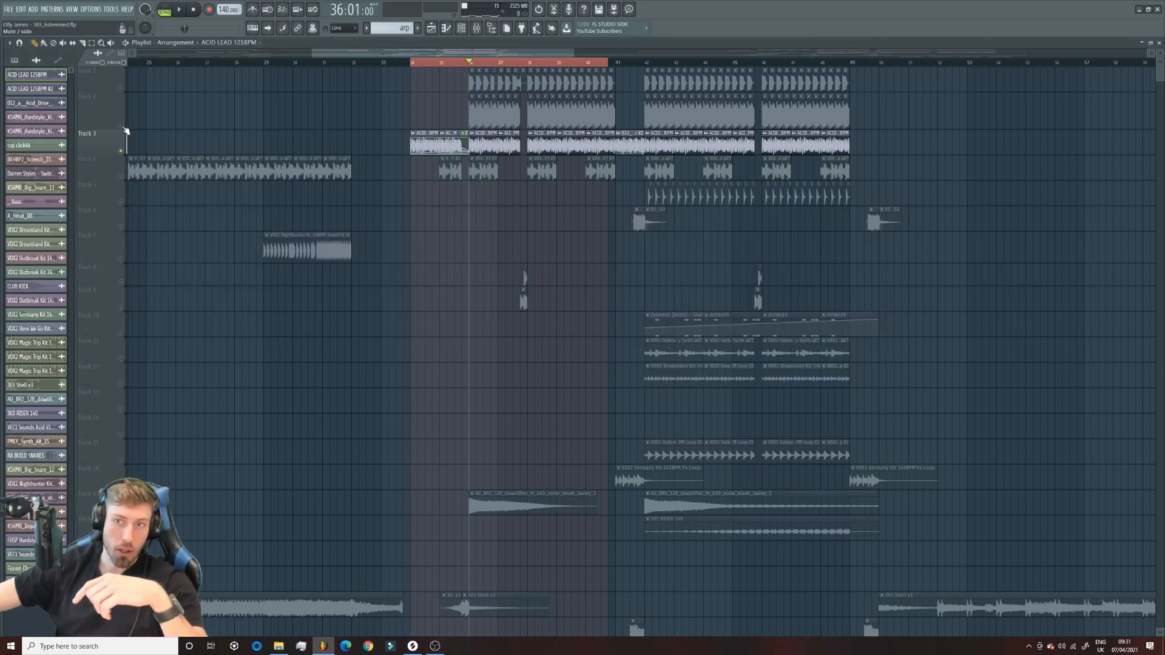
left_click(118, 125)
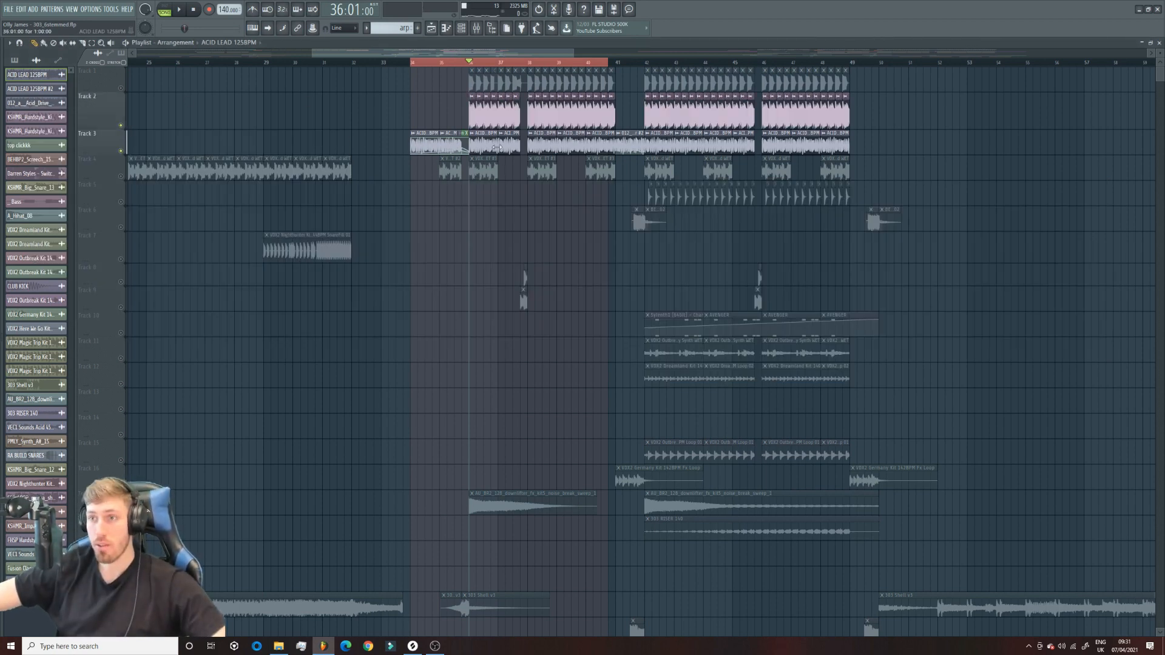
left_click(476, 28)
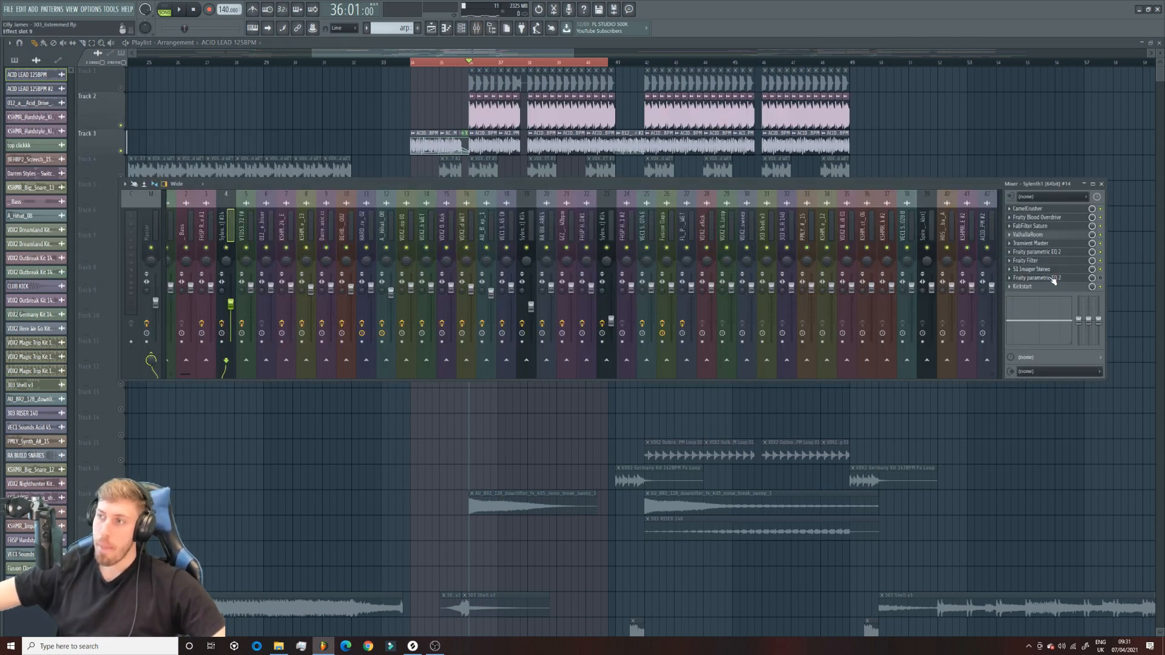
double_click(487, 113)
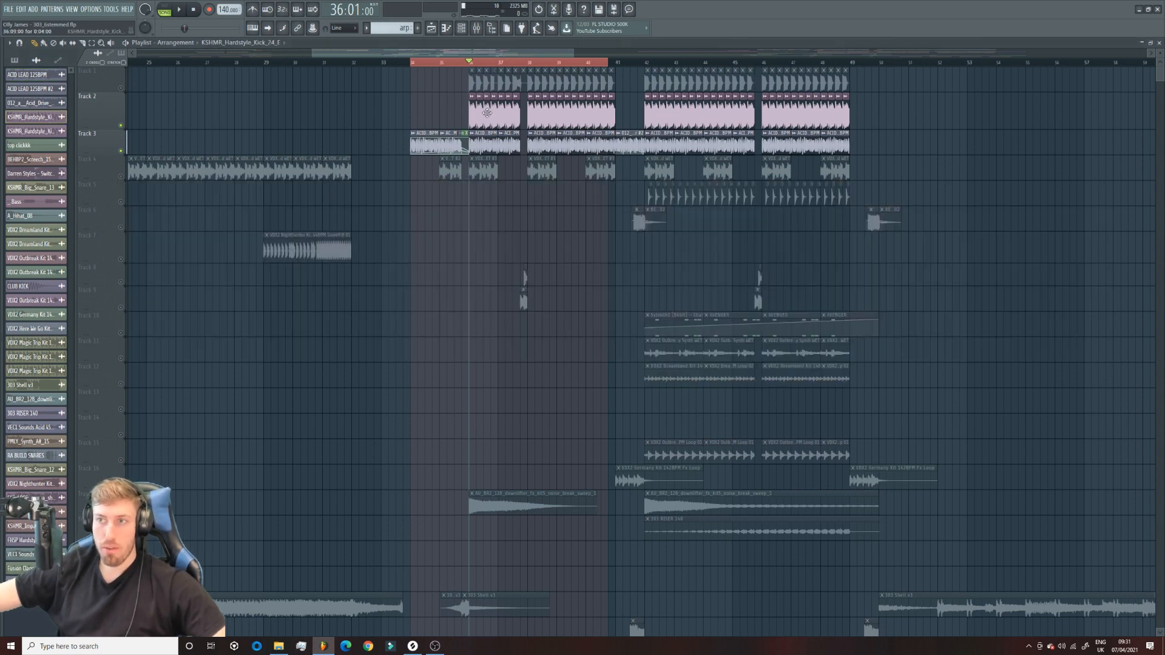
left_click(476, 28)
double_click(506, 143)
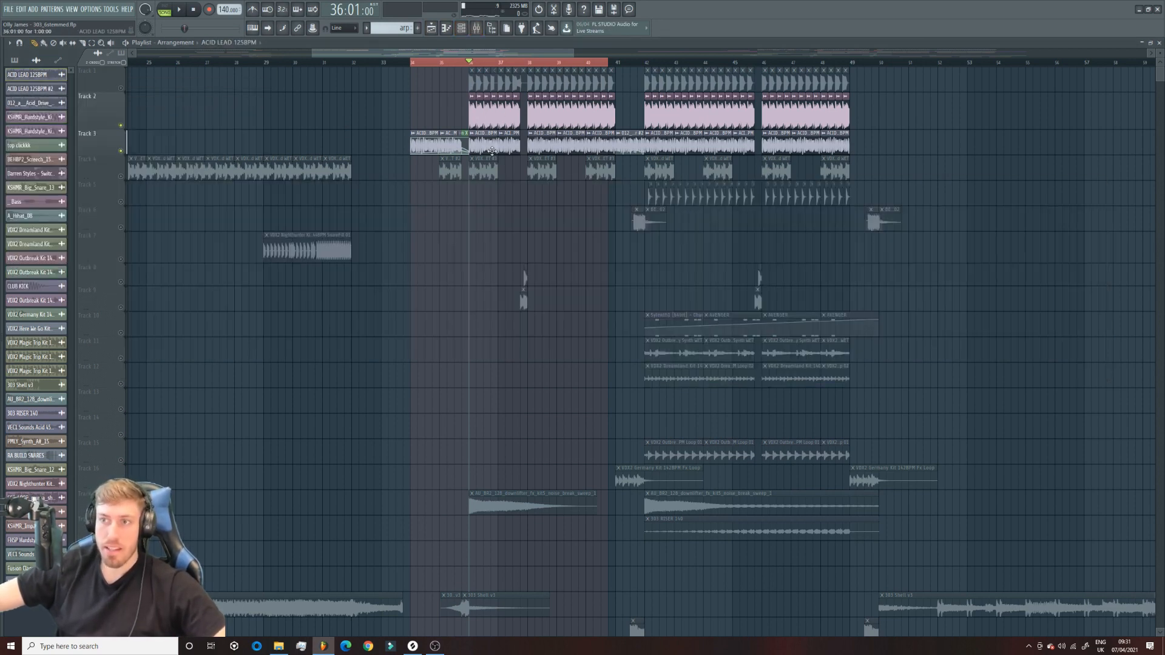
left_click(476, 28)
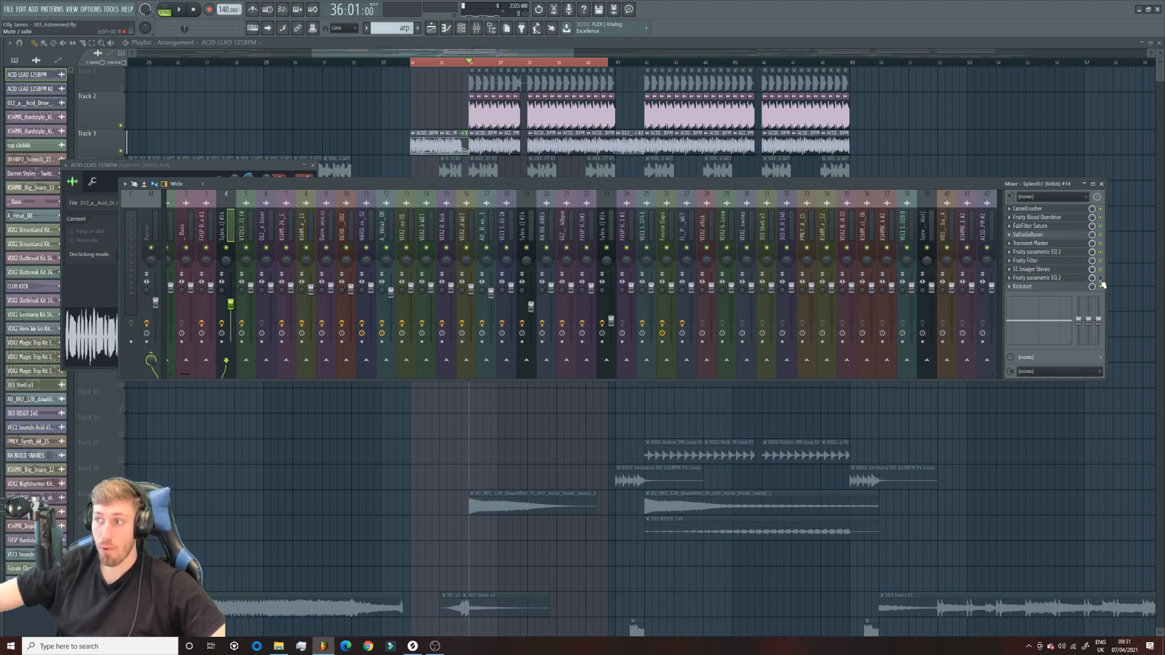
key("space")
key("space")
left_click(120, 88)
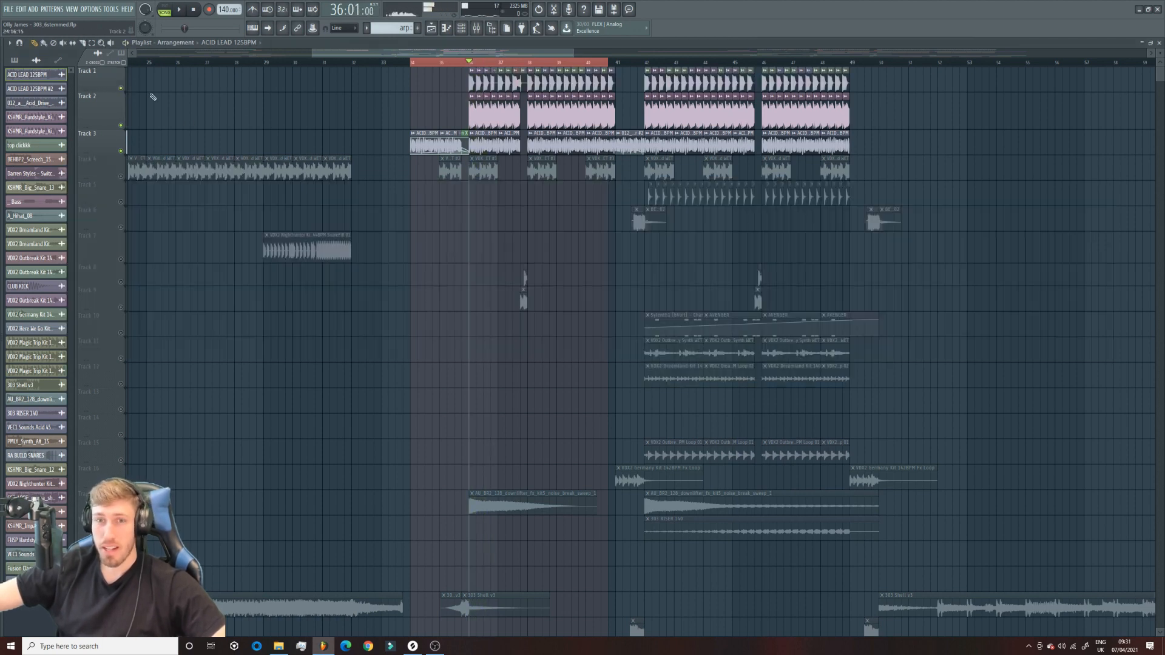
Step: Play Tracks 1 to 3 from 36:01, comparing the mix with the lead's last Fruity Parametric EQ 2 on and off
key("space")
key("F9")
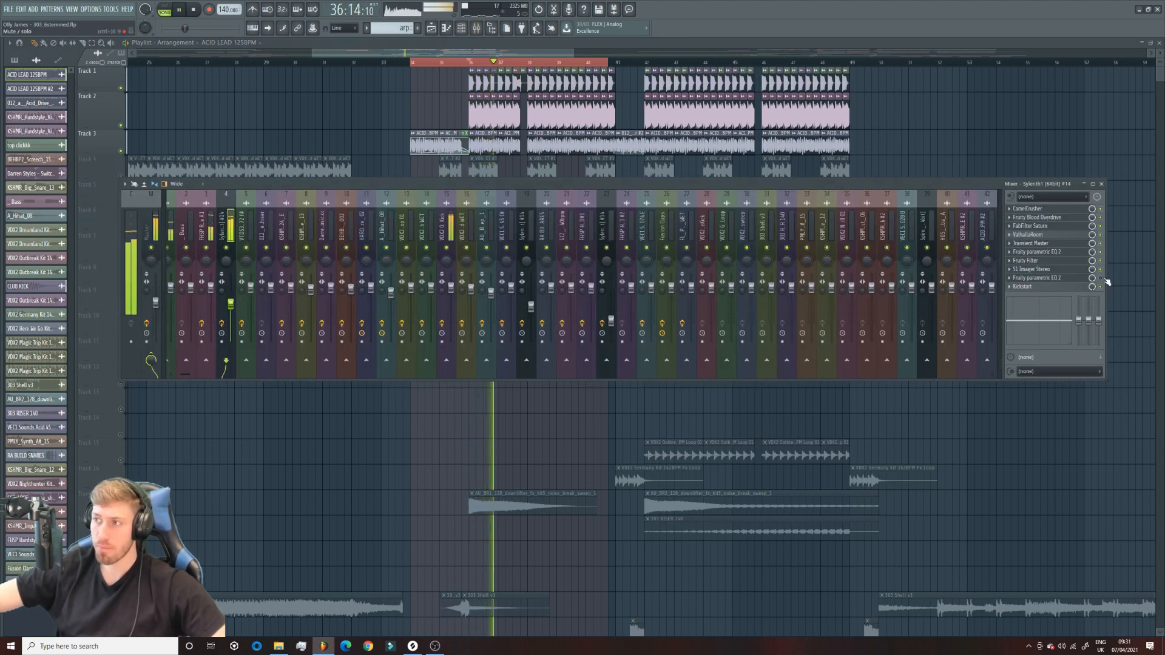
key("space")
key("space")
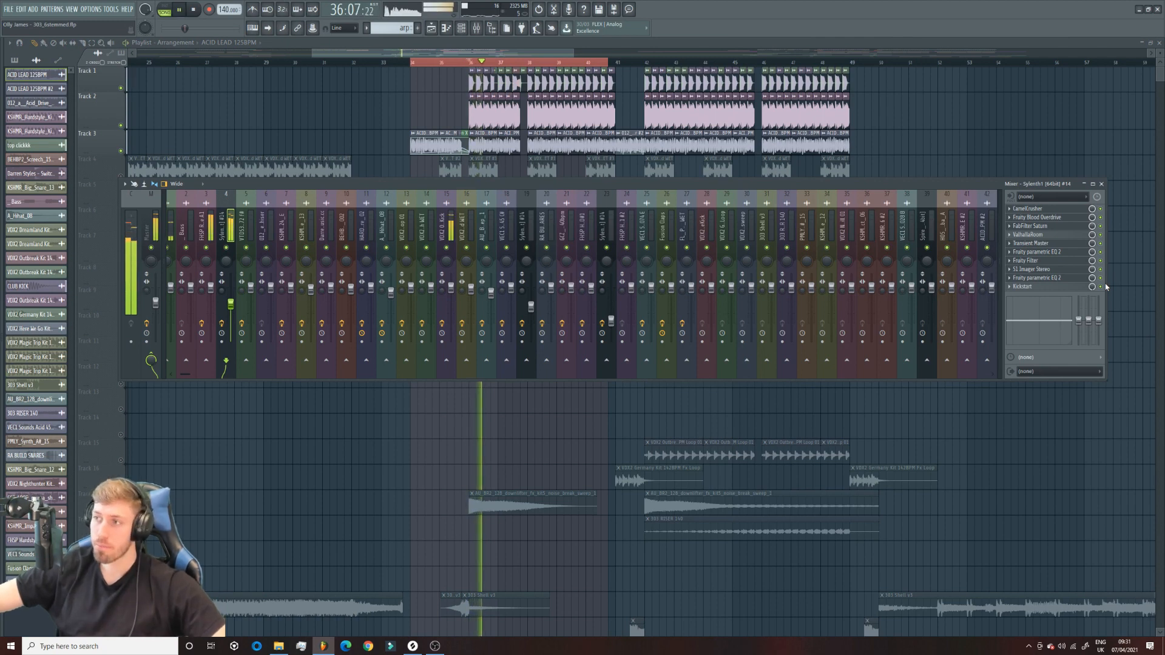
left_click(1100, 277)
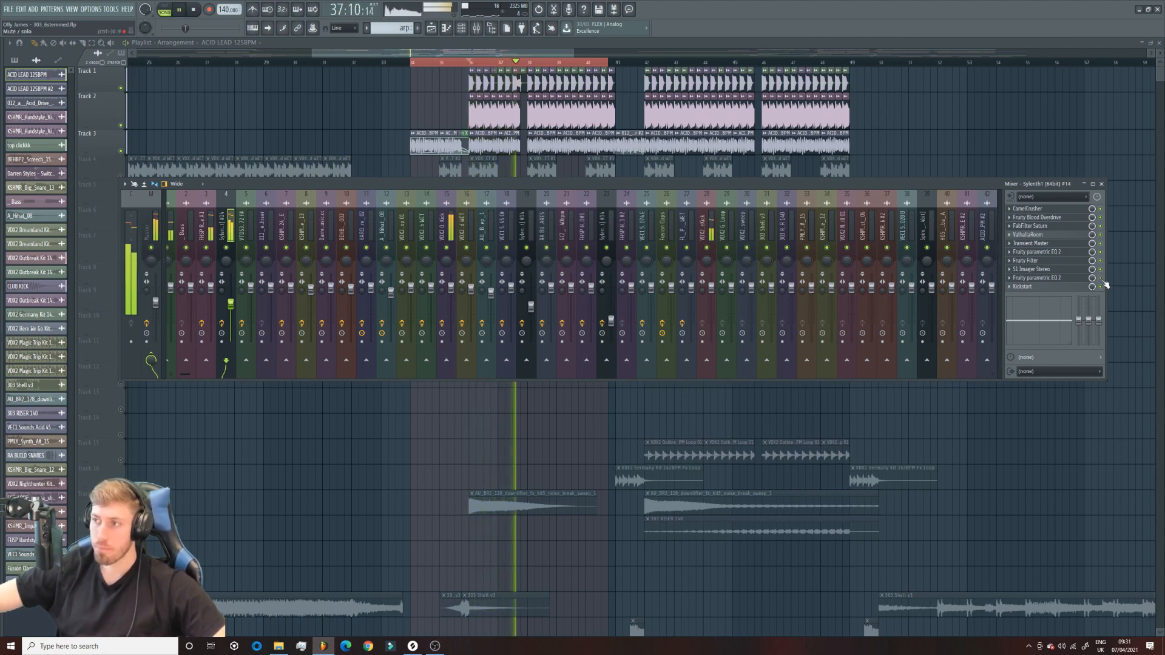
key("F9")
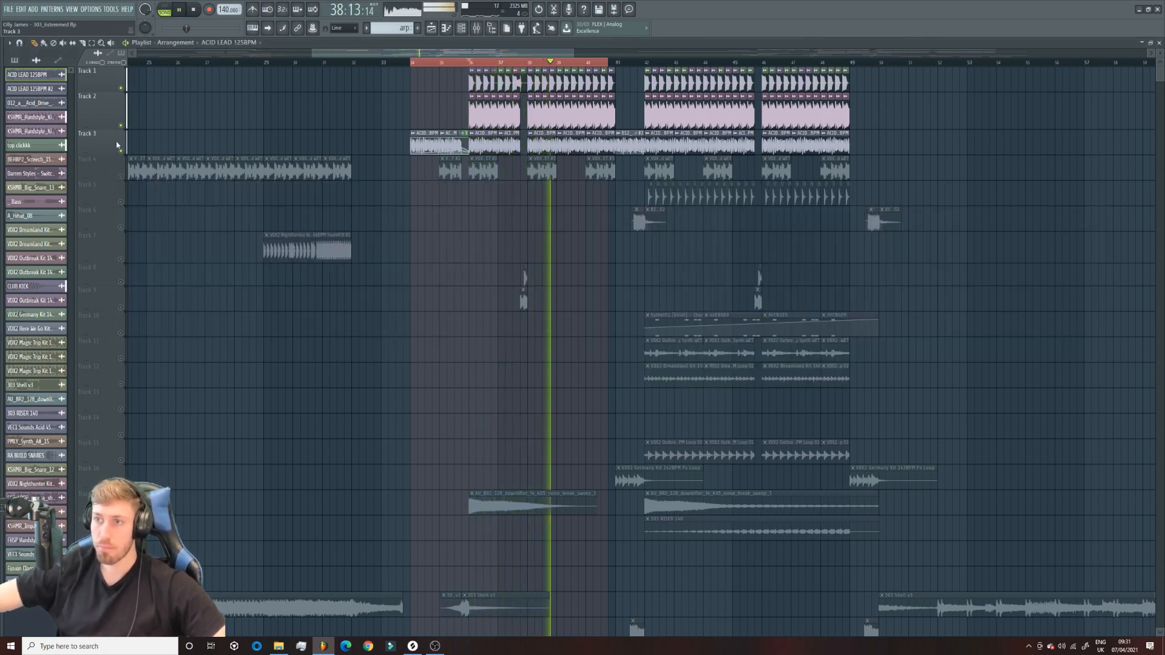
scroll(731, 63, "down", 2)
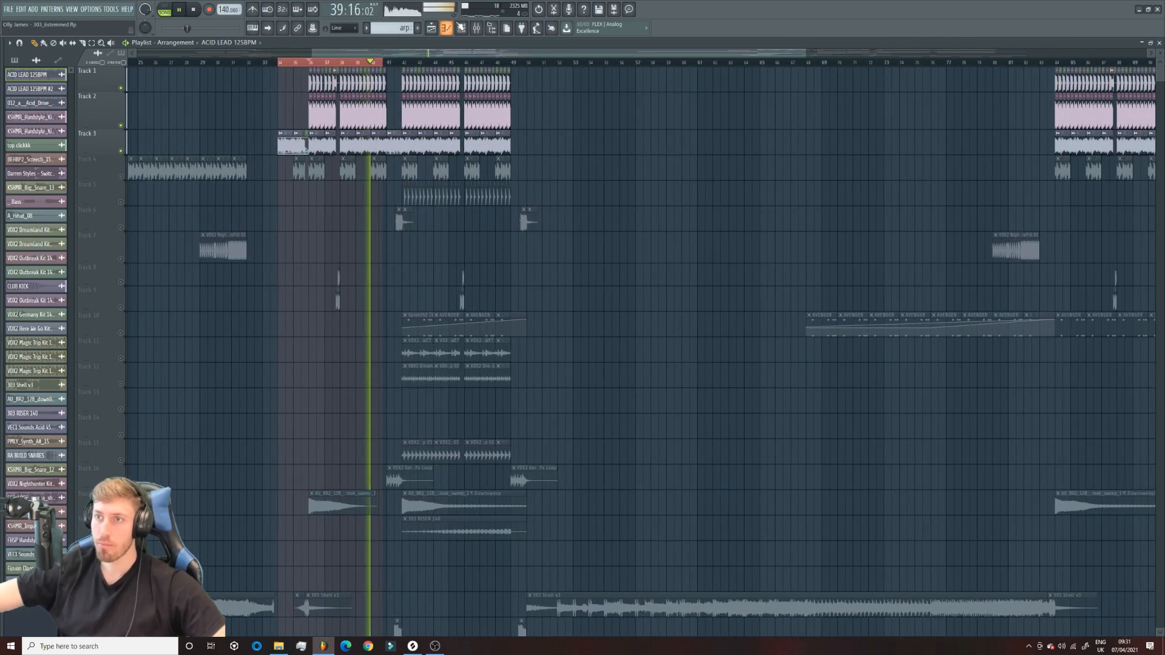
key("space")
key("F9")
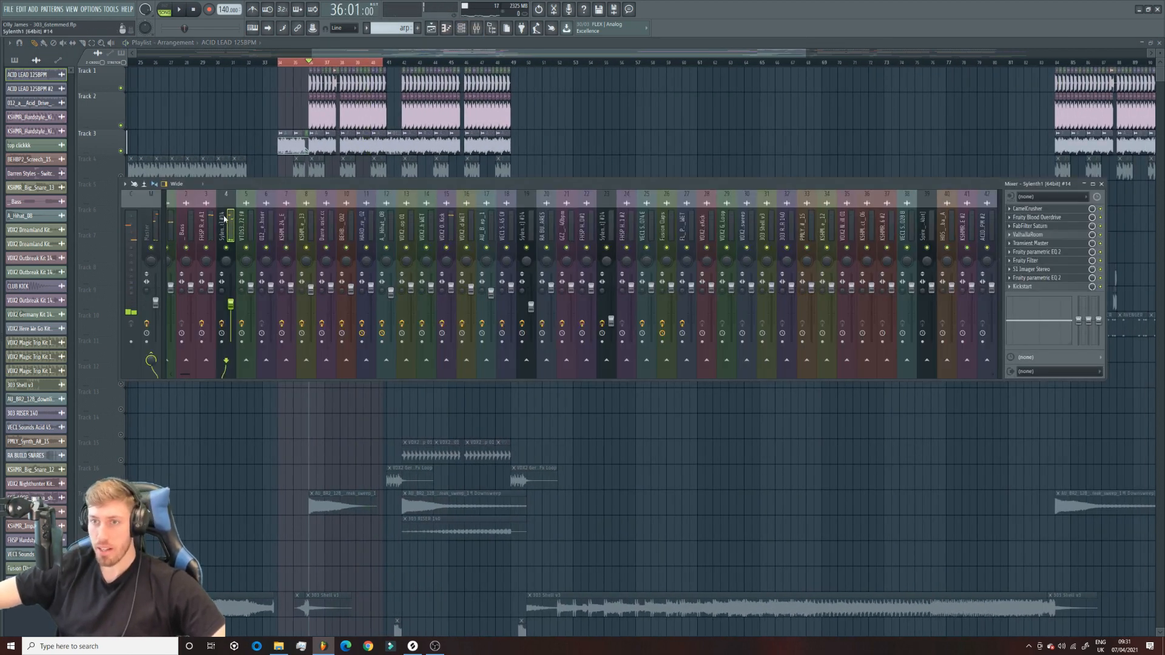